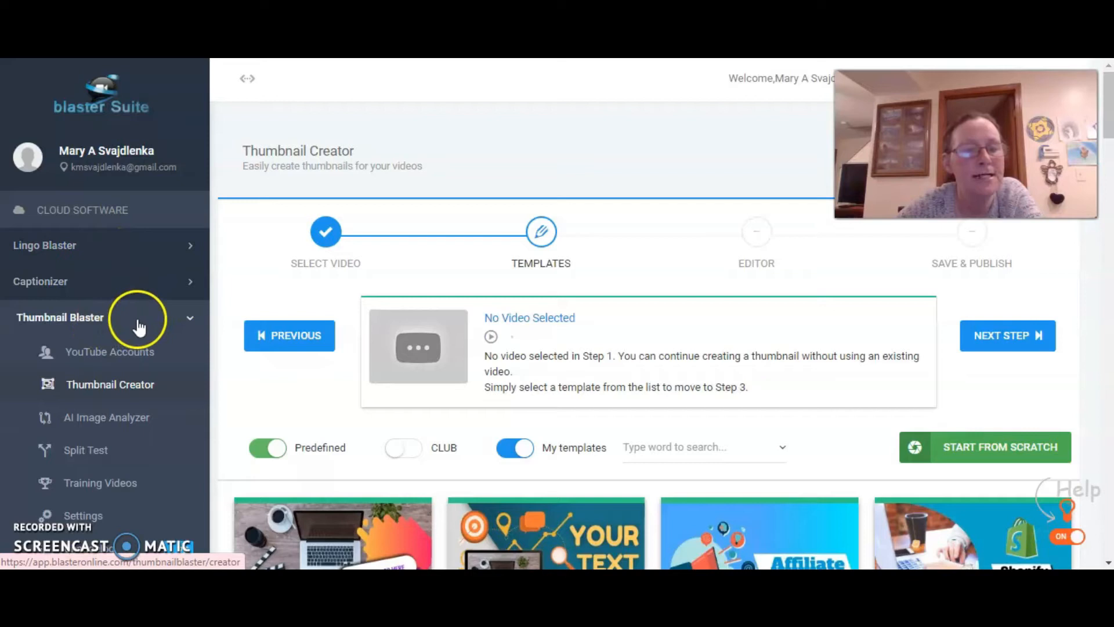
# Open the Thumbnail Creator under Thumbnail Blaster at its video selection stage and dismiss the training video.
pyautogui.click(194, 325)
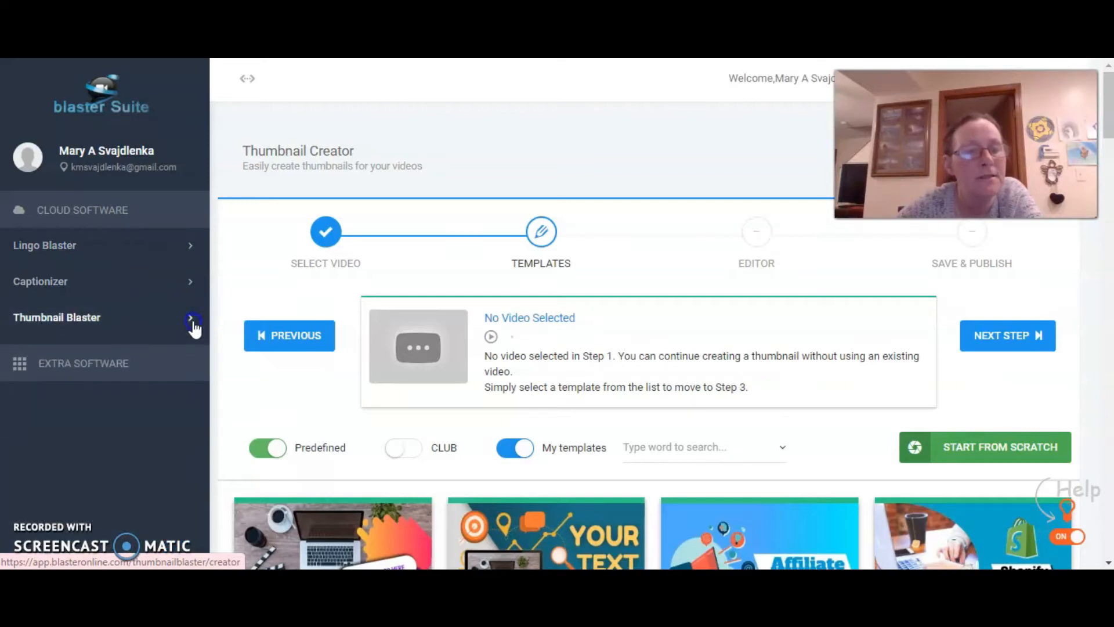
pyautogui.click(193, 324)
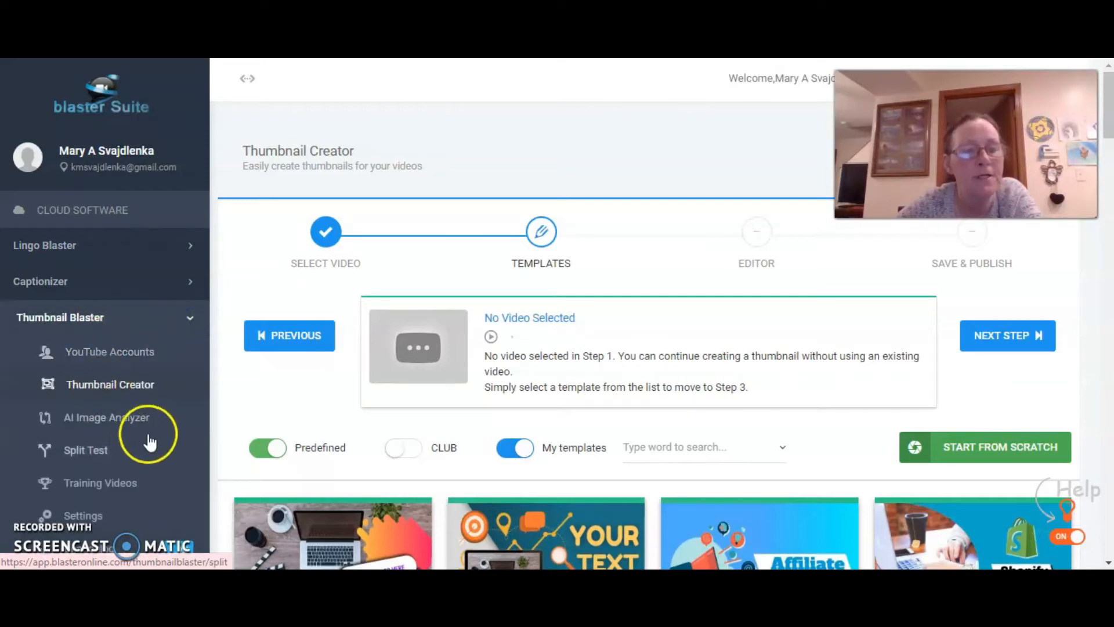
pyautogui.click(121, 388)
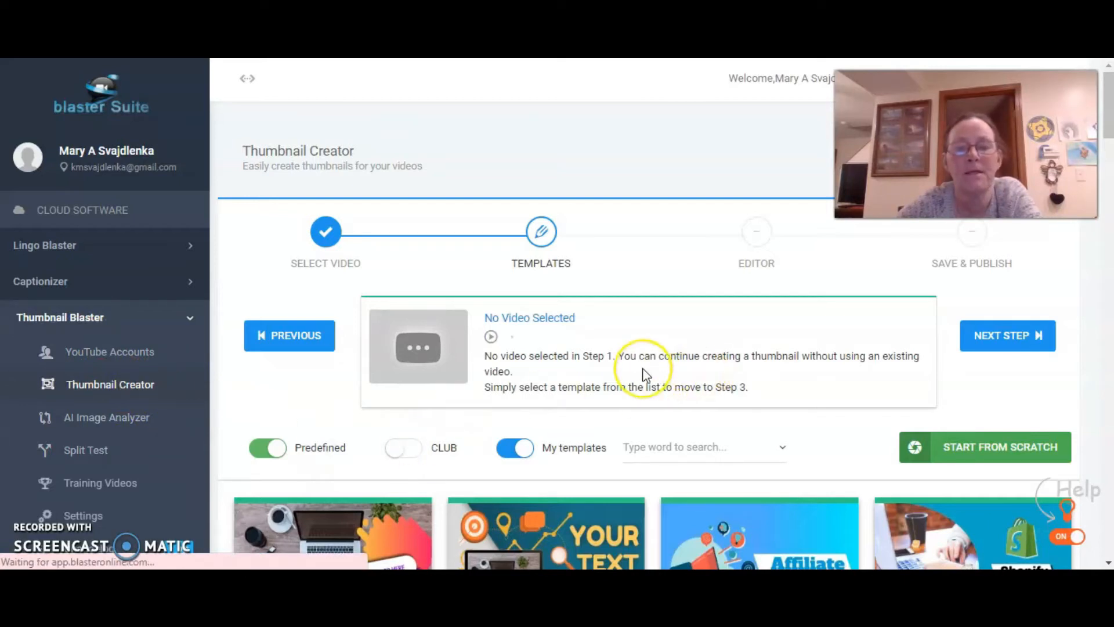
pyautogui.scroll(-2, 643, 369)
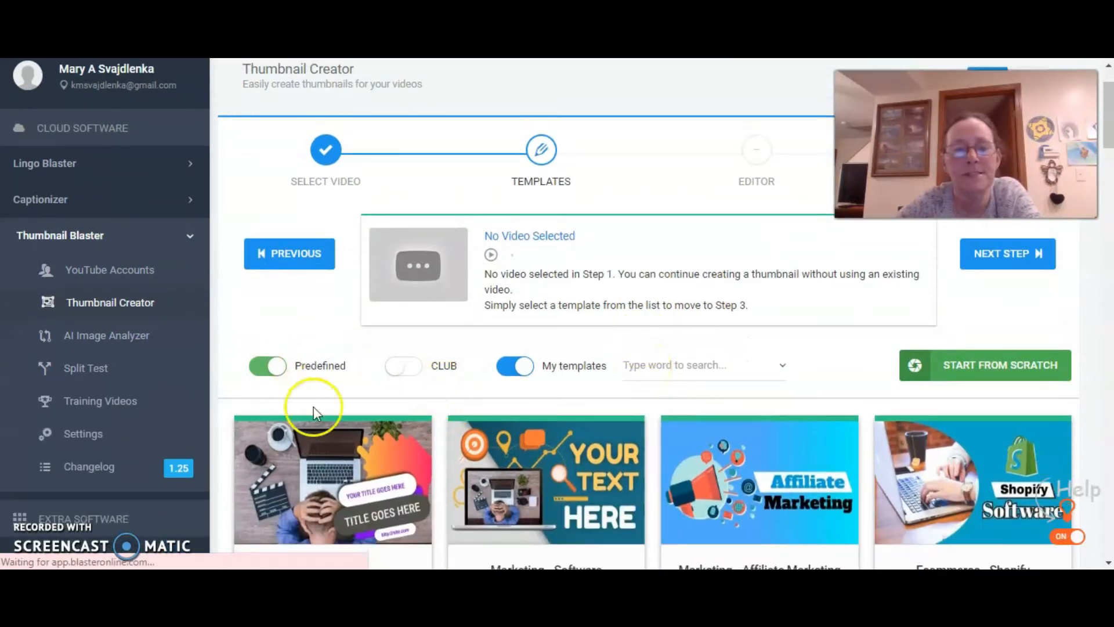
pyautogui.click(591, 426)
pyautogui.click(672, 407)
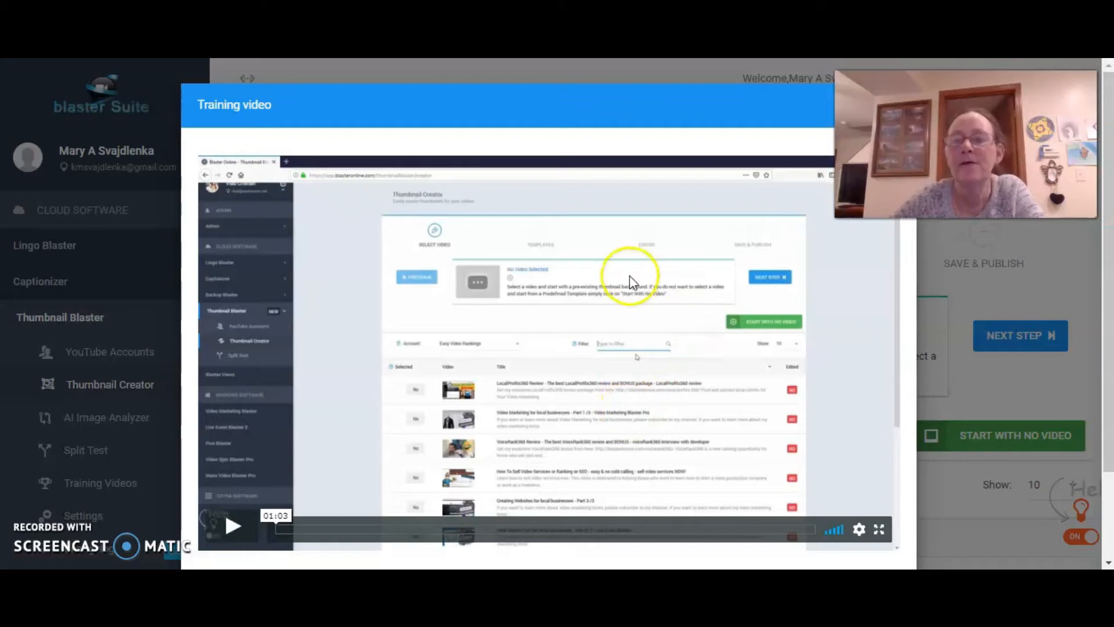
pyautogui.moveTo(940, 139); pyautogui.dragTo(958, 190)
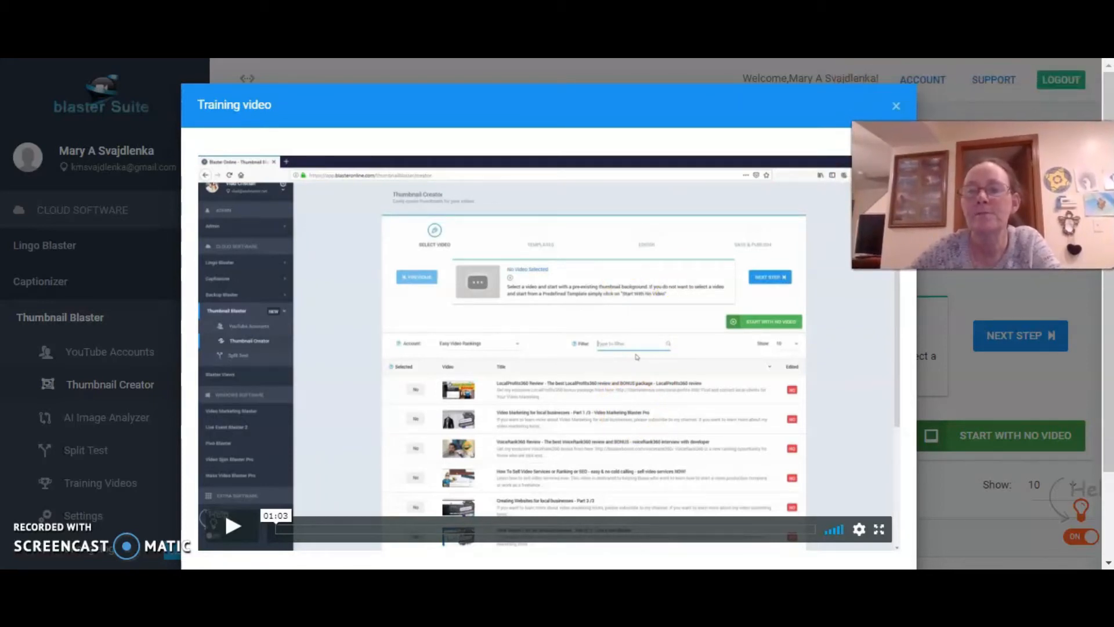
pyautogui.click(895, 108)
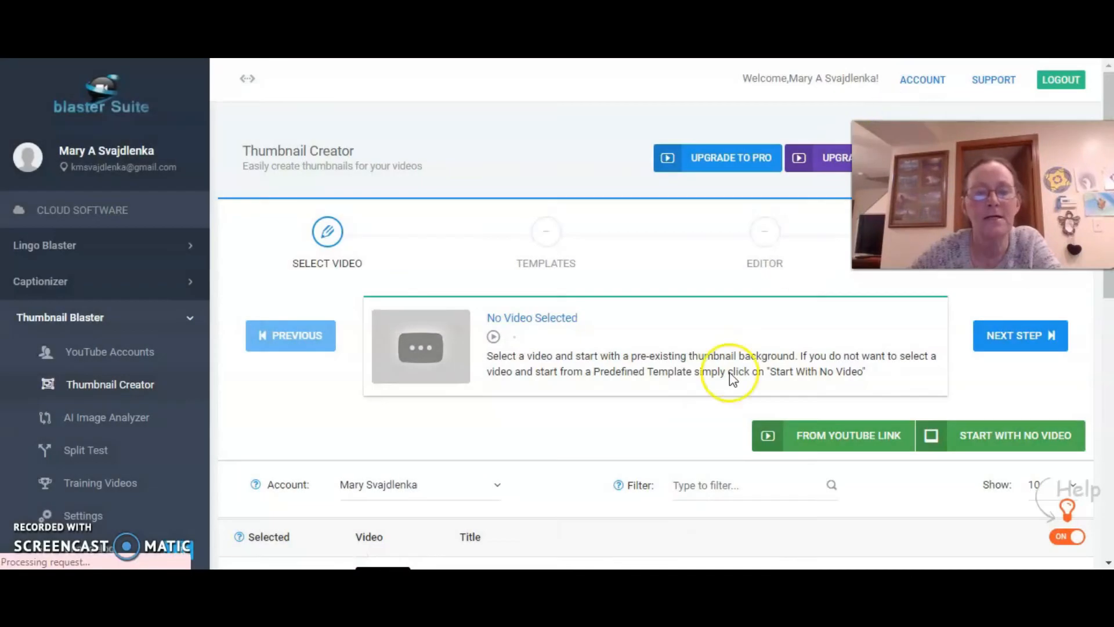
# Start the thumbnail with no video and close the training video that covers the templates.
pyautogui.scroll(-2, 626, 432)
pyautogui.scroll(-1, 627, 429)
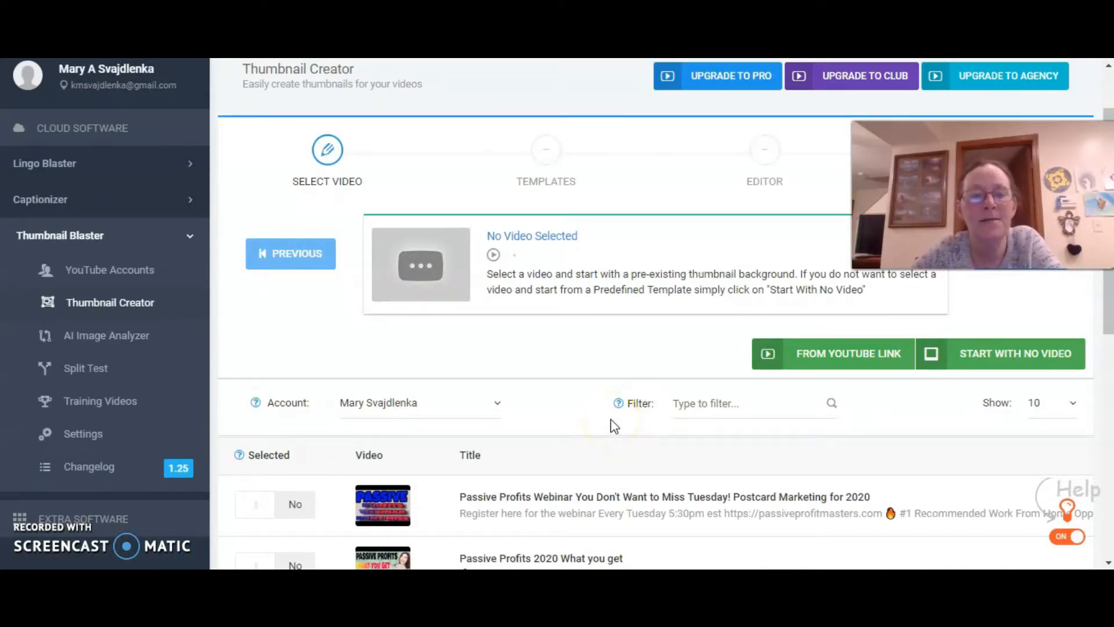
pyautogui.scroll(-2, 621, 441)
pyautogui.scroll(4, 853, 389)
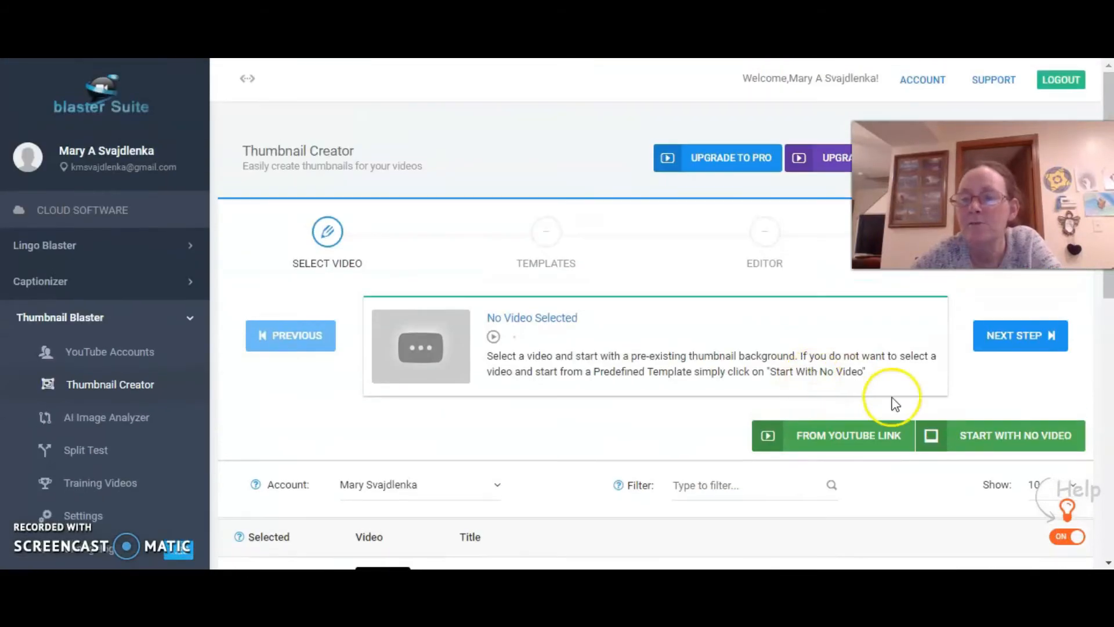
pyautogui.click(999, 446)
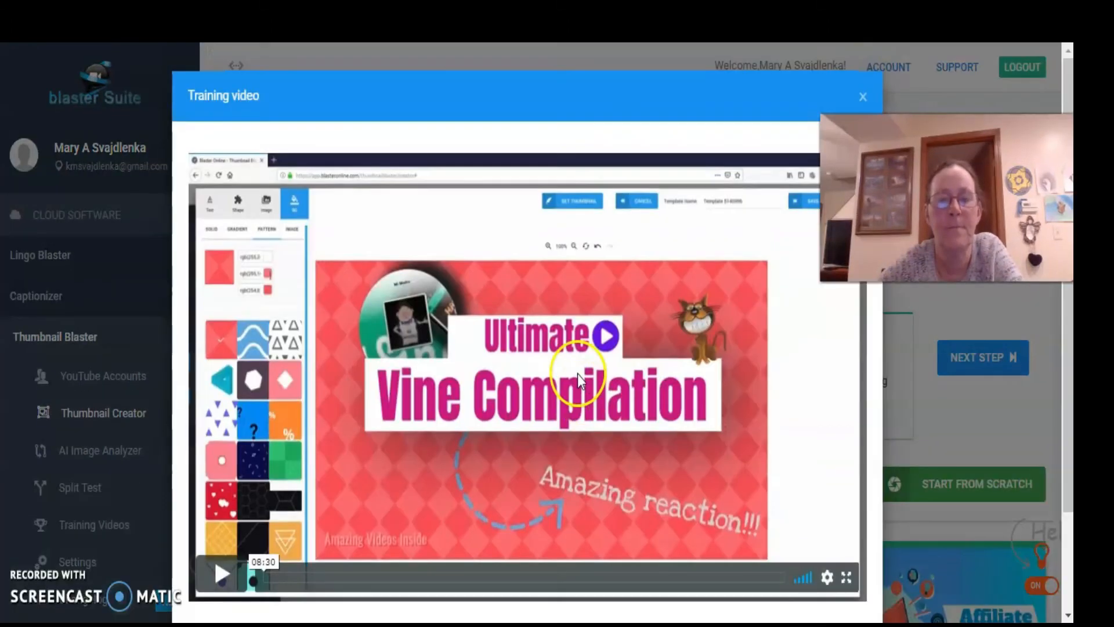
pyautogui.click(863, 96)
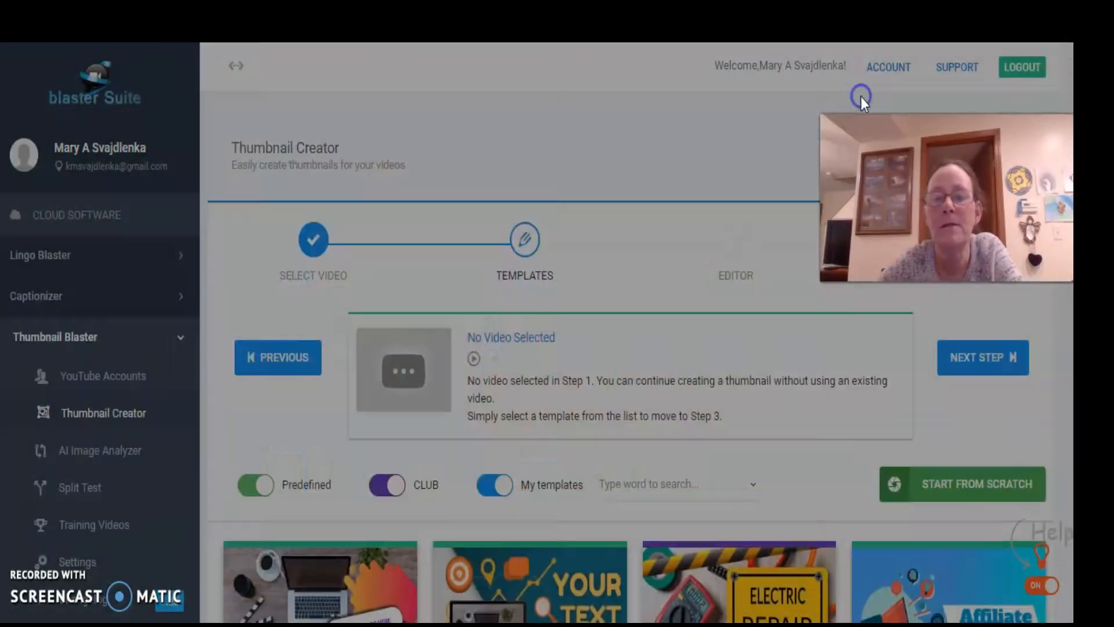
# Look through the template gallery with the predefined, CLUB and own templates all included.
pyautogui.scroll(-3, 552, 423)
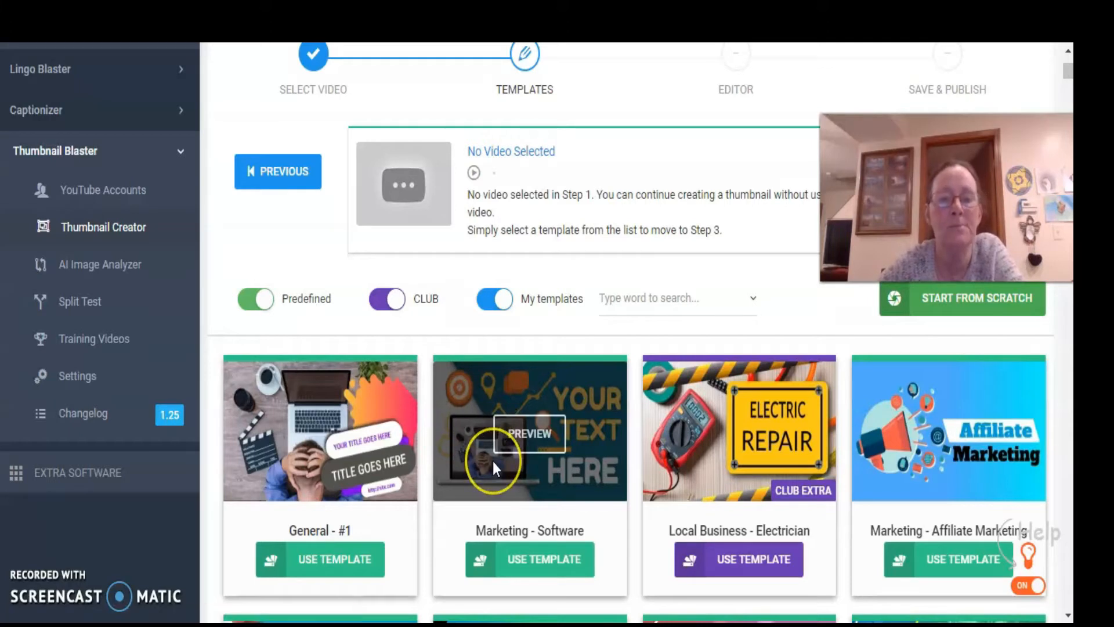
pyautogui.scroll(-2, 492, 462)
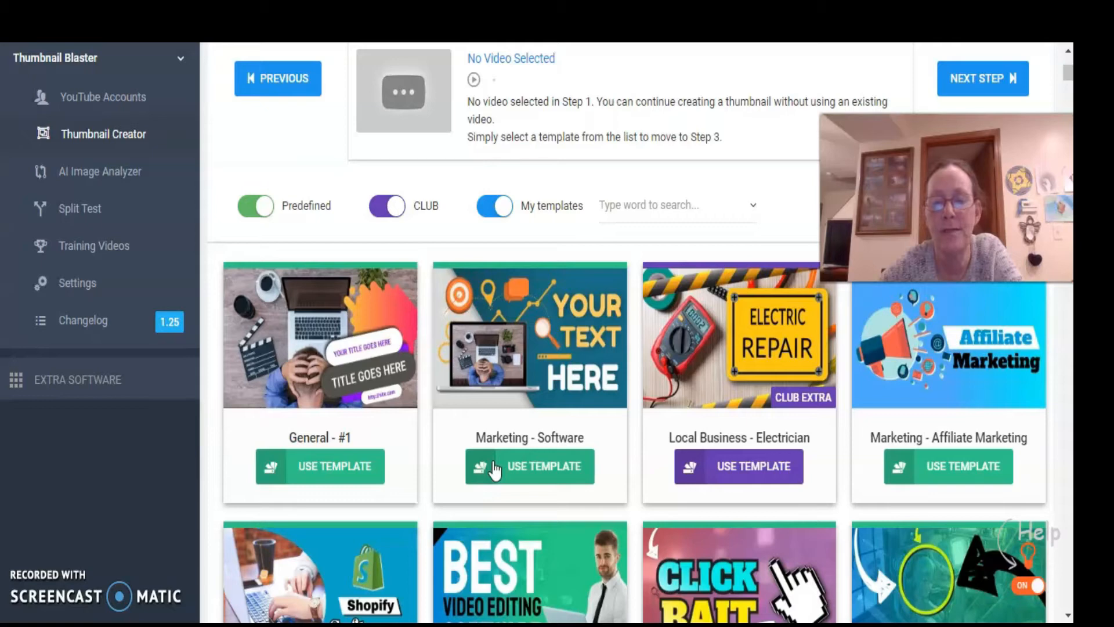
pyautogui.scroll(-10, 493, 465)
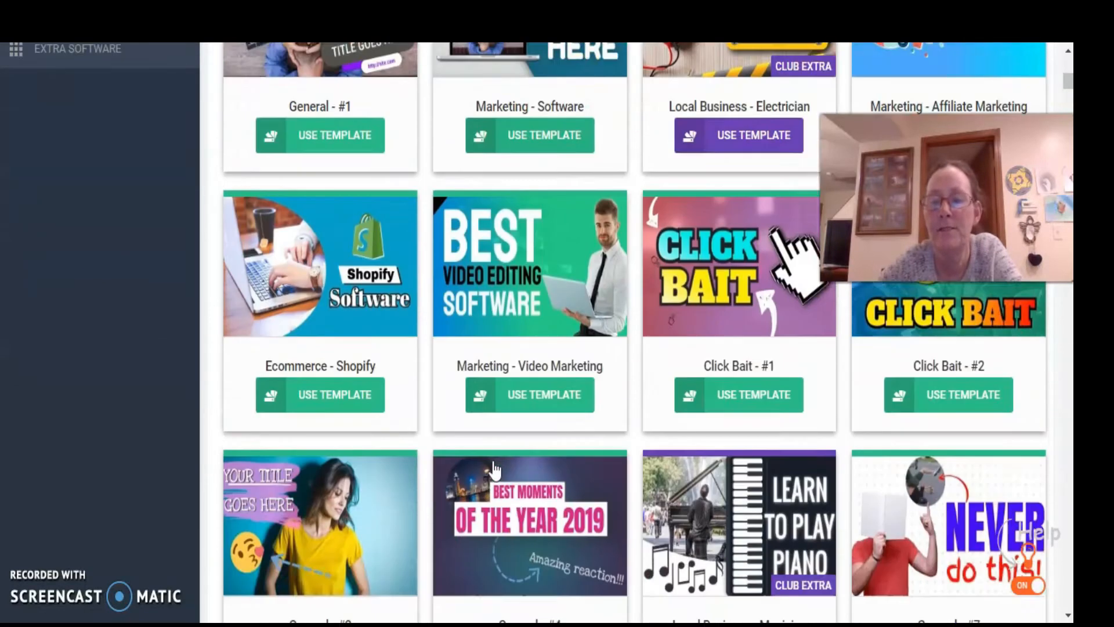
pyautogui.scroll(-8, 493, 464)
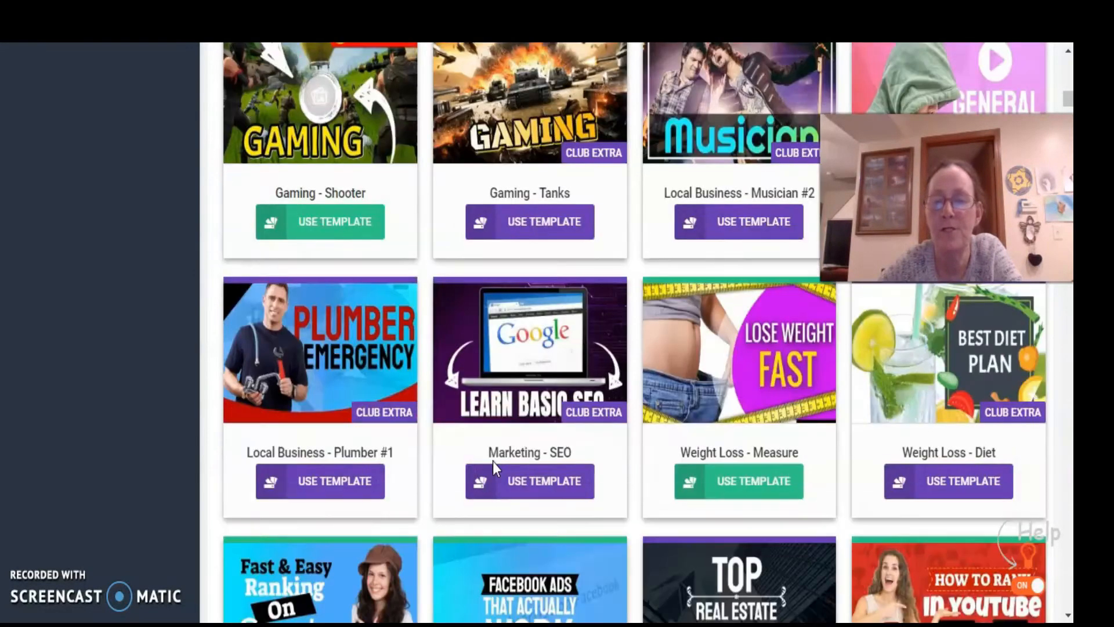
pyautogui.scroll(-3, 494, 454)
pyautogui.scroll(2, 492, 455)
pyautogui.scroll(-6, 493, 455)
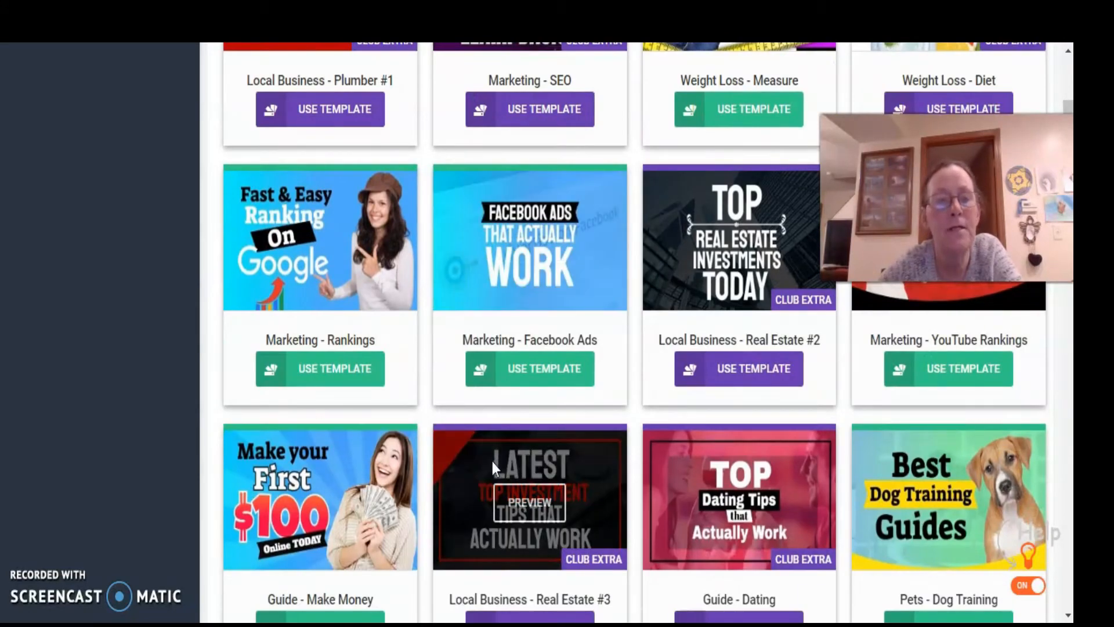
pyautogui.scroll(-2, 484, 411)
pyautogui.scroll(-3, 484, 412)
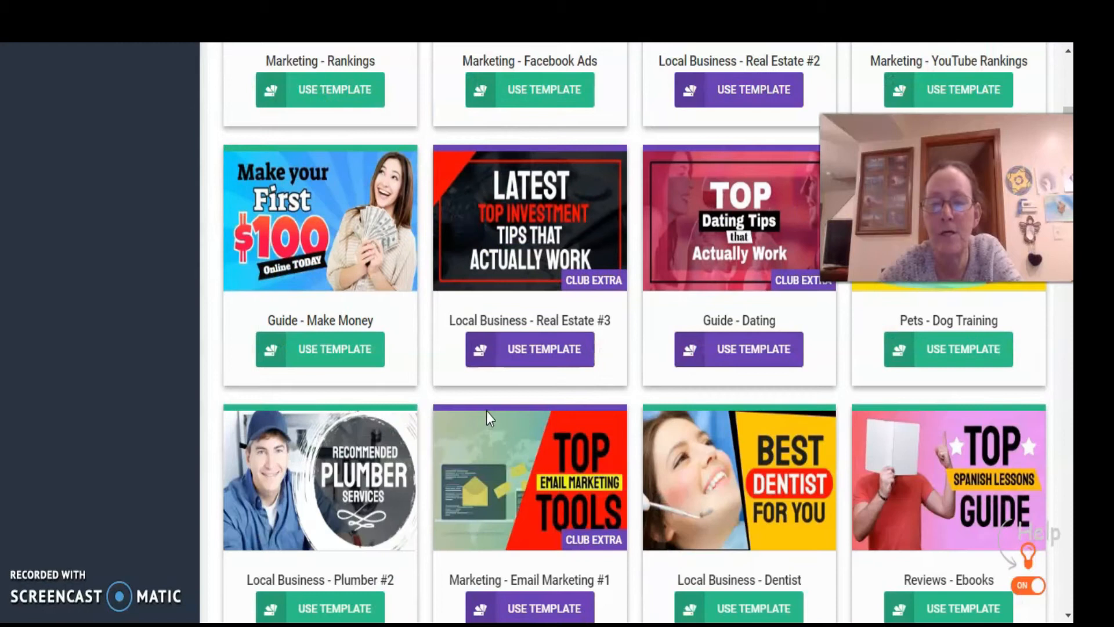
pyautogui.scroll(-3, 487, 409)
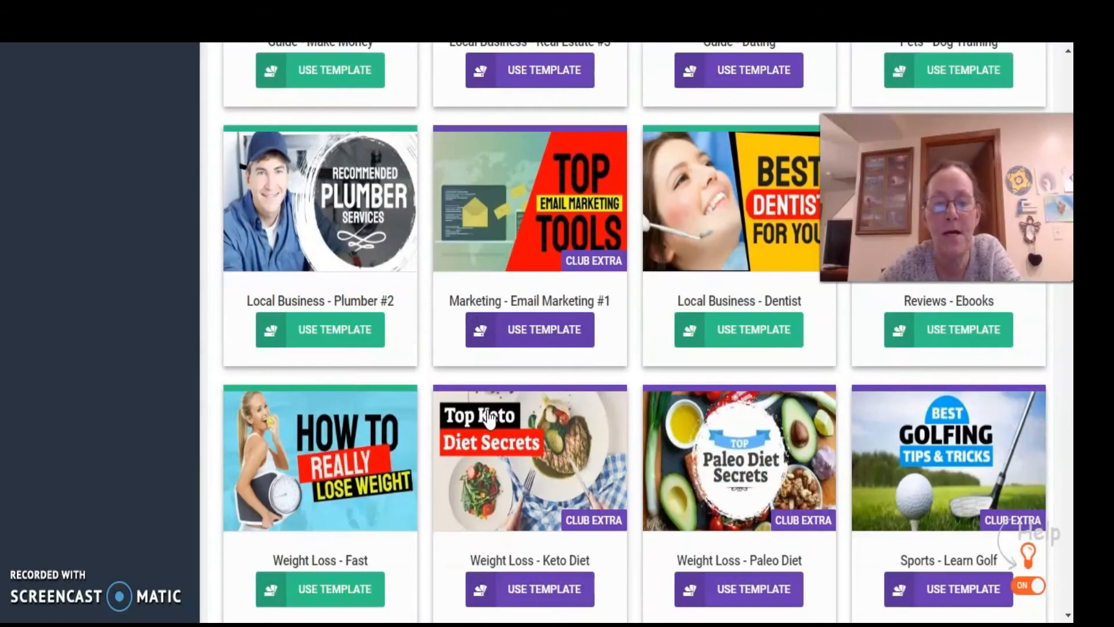
pyautogui.scroll(-4, 488, 415)
pyautogui.scroll(-5, 488, 415)
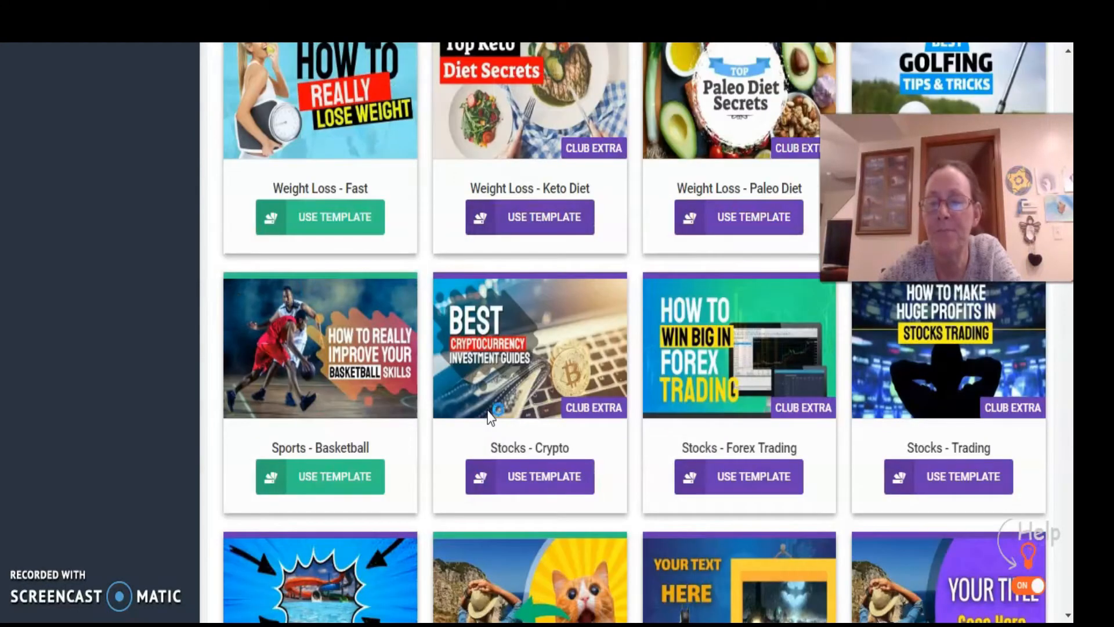
pyautogui.scroll(-4, 746, 552)
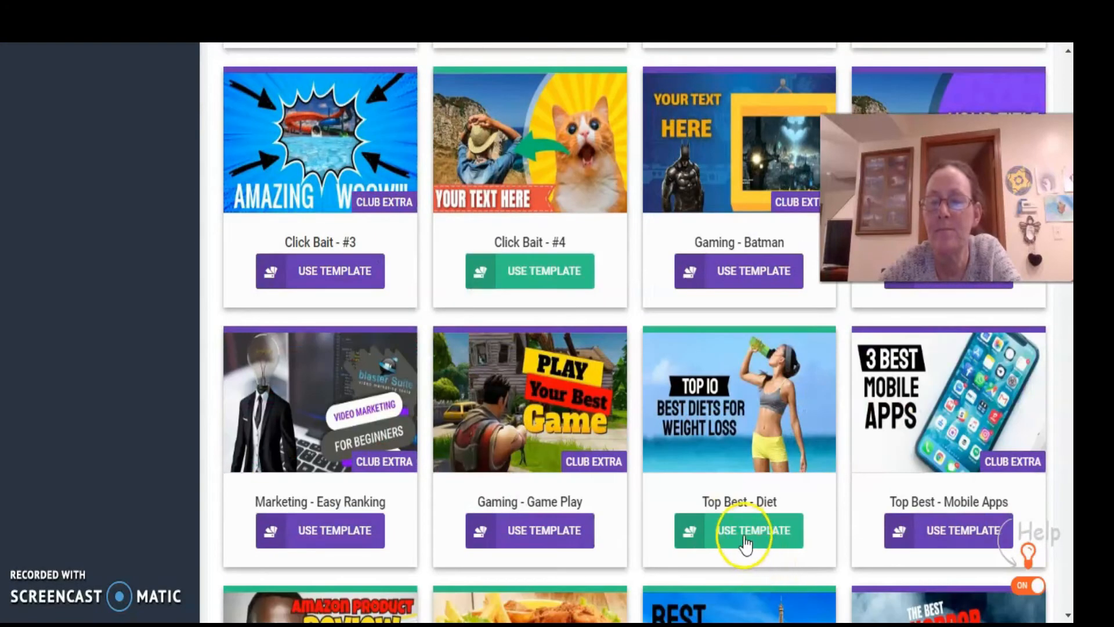
pyautogui.scroll(-4, 740, 531)
pyautogui.scroll(-12, 743, 539)
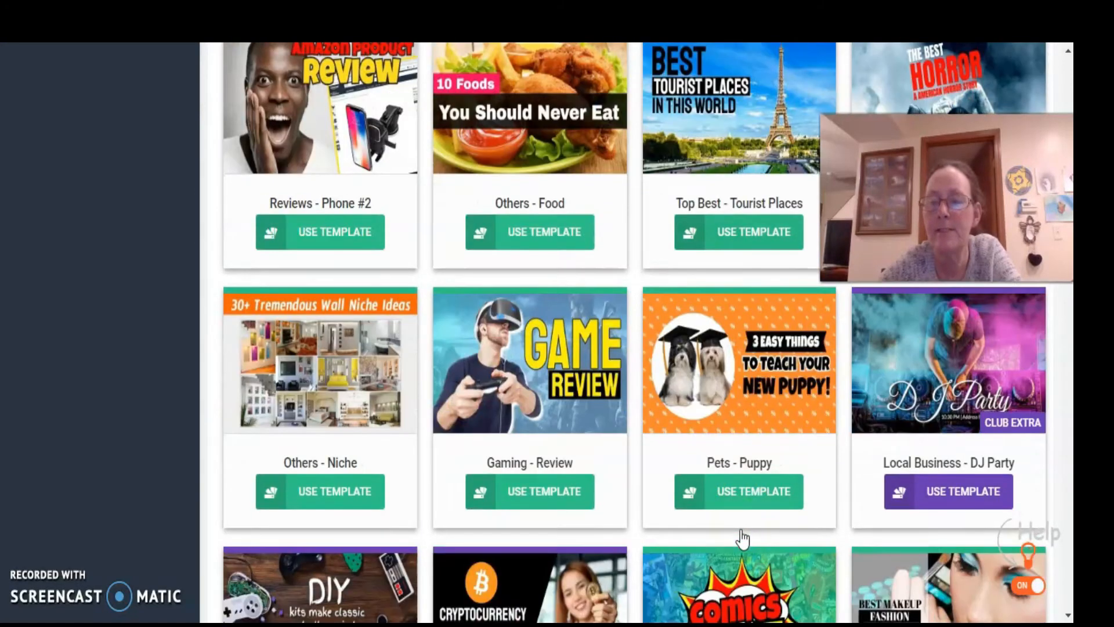
pyautogui.scroll(-4, 742, 537)
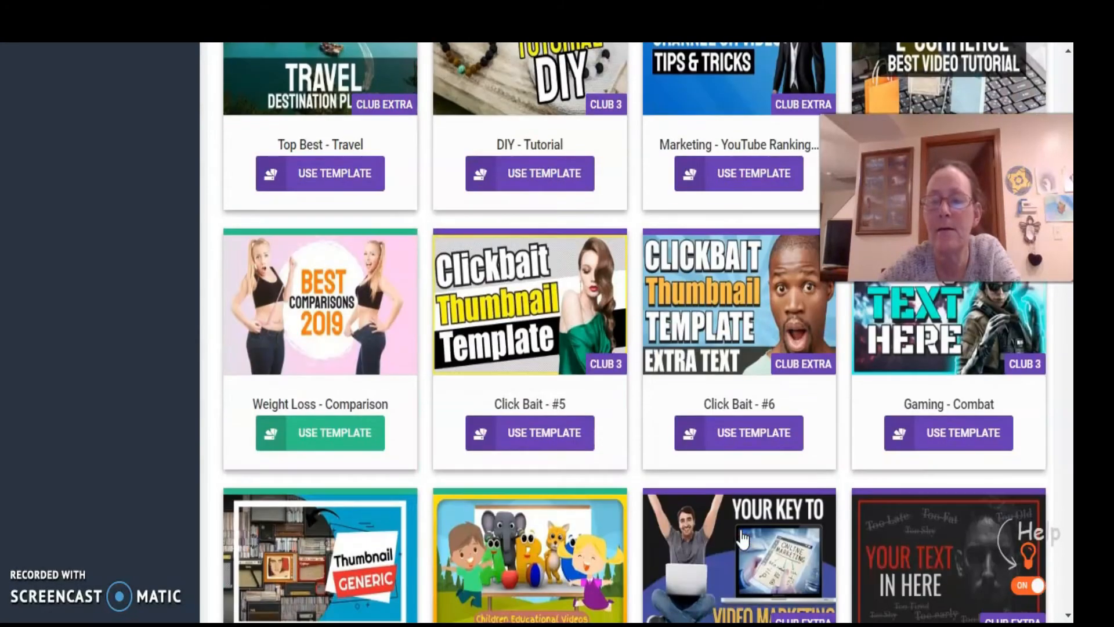
pyautogui.scroll(20, 742, 538)
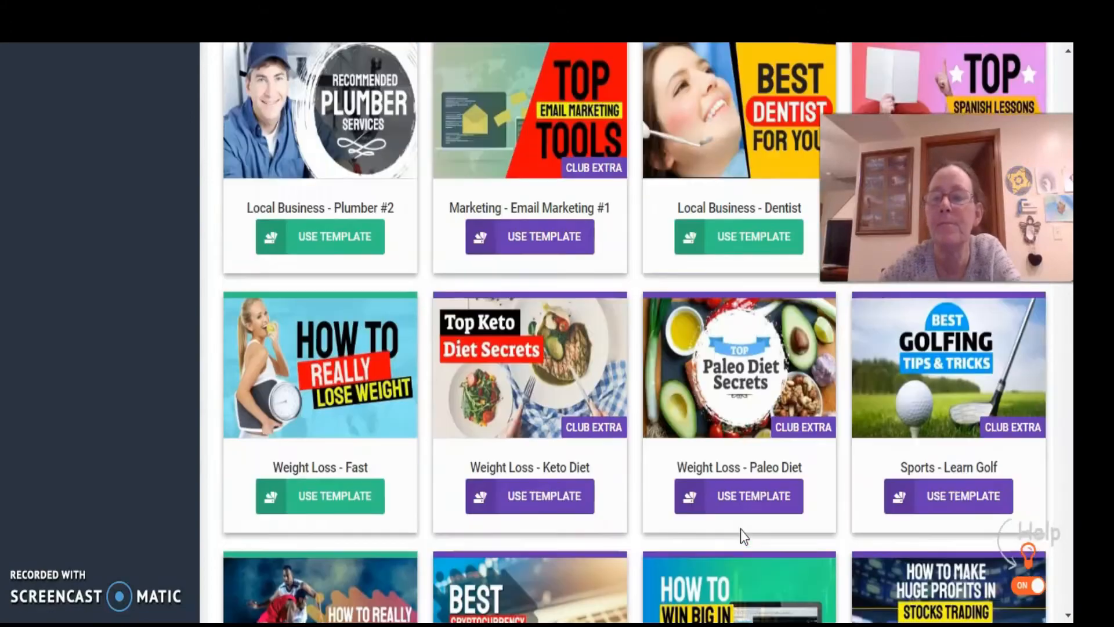
pyautogui.scroll(15, 740, 529)
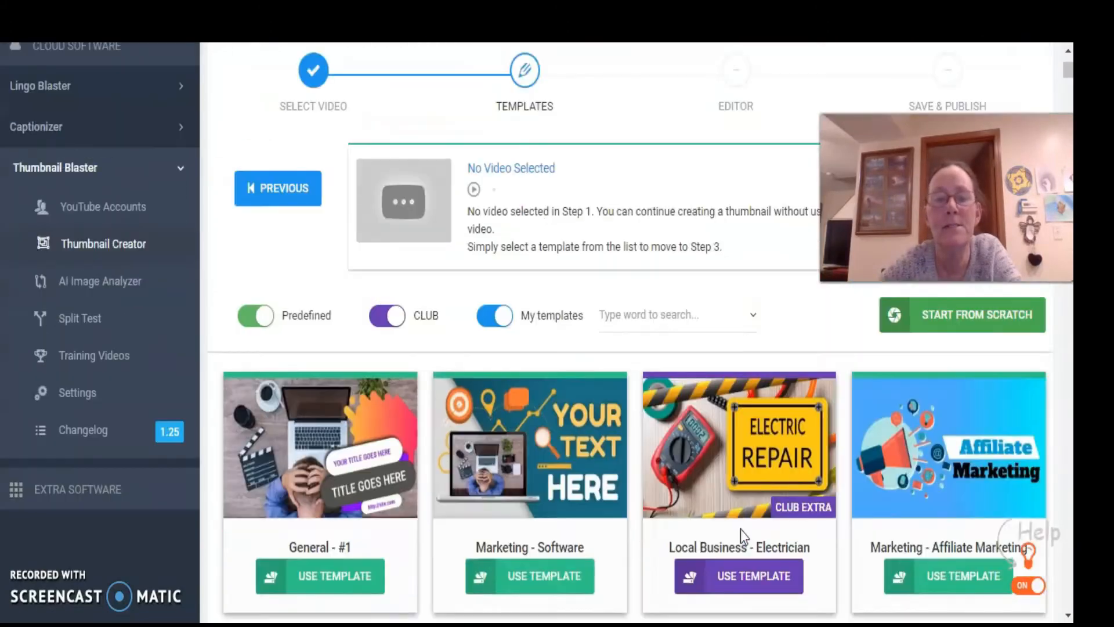
# Exclude the CLUB templates from the gallery and browse the remaining templates.
pyautogui.scroll(3, 740, 529)
pyautogui.click(388, 490)
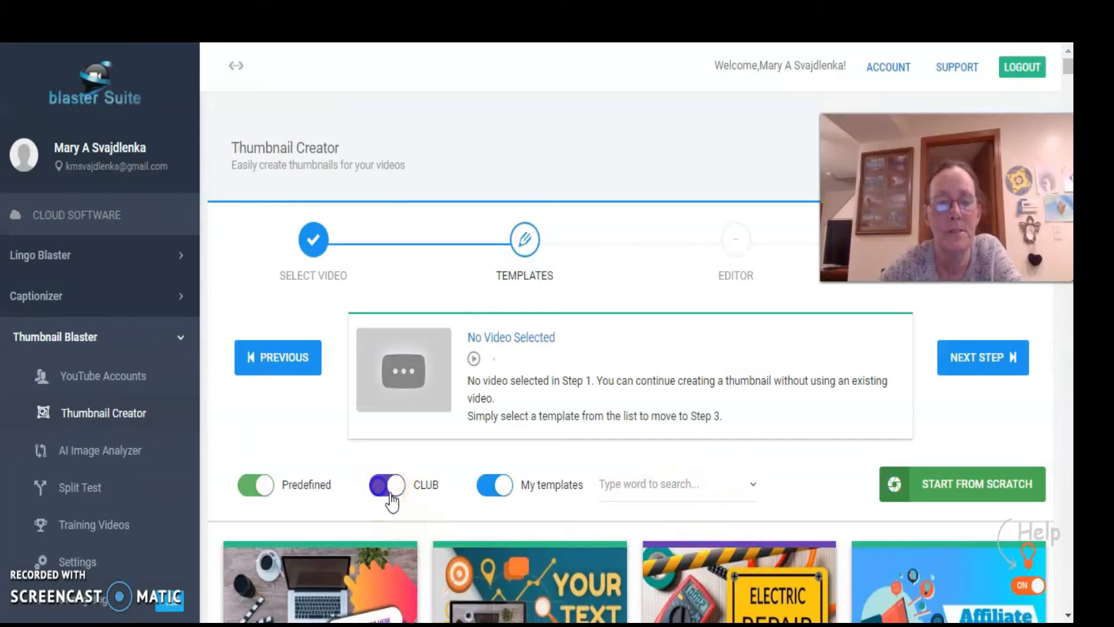
pyautogui.scroll(-12, 491, 537)
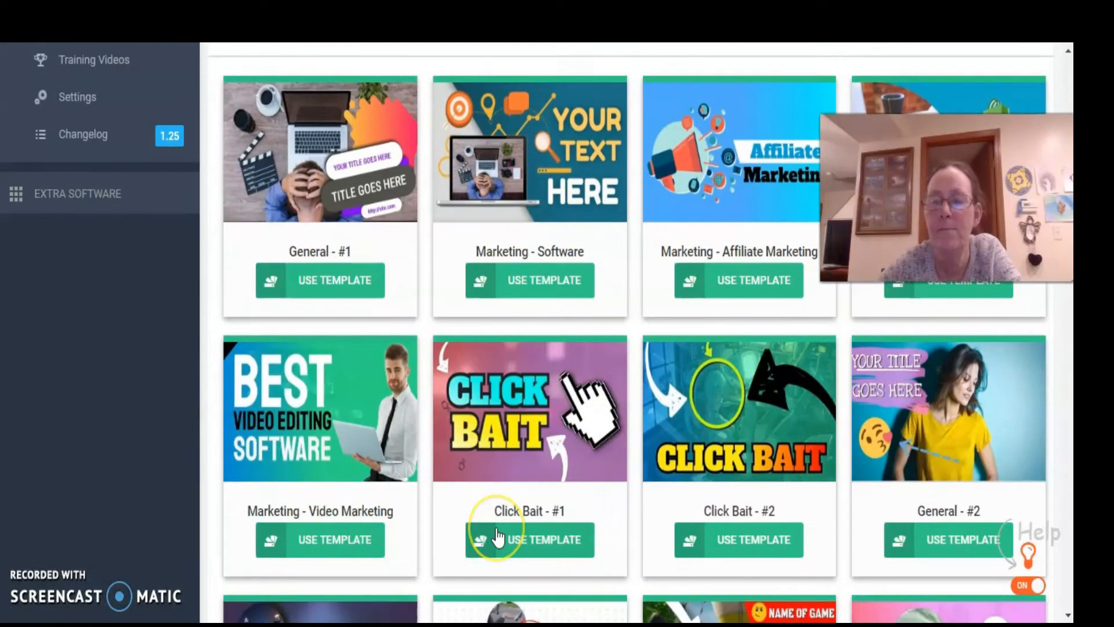
pyautogui.scroll(-10, 497, 537)
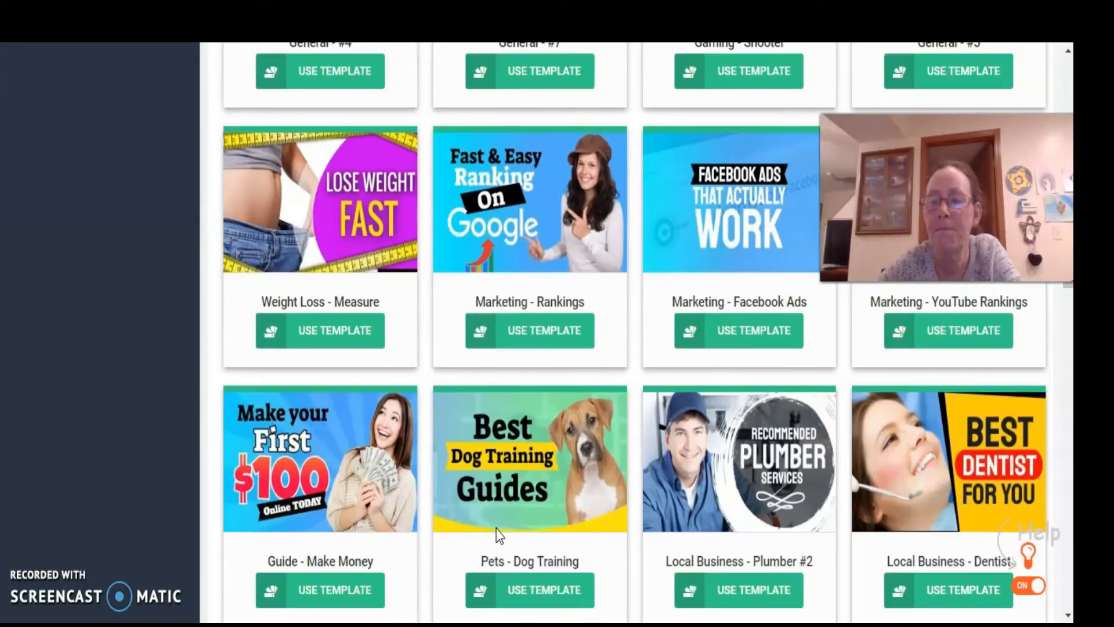
pyautogui.scroll(-3, 496, 529)
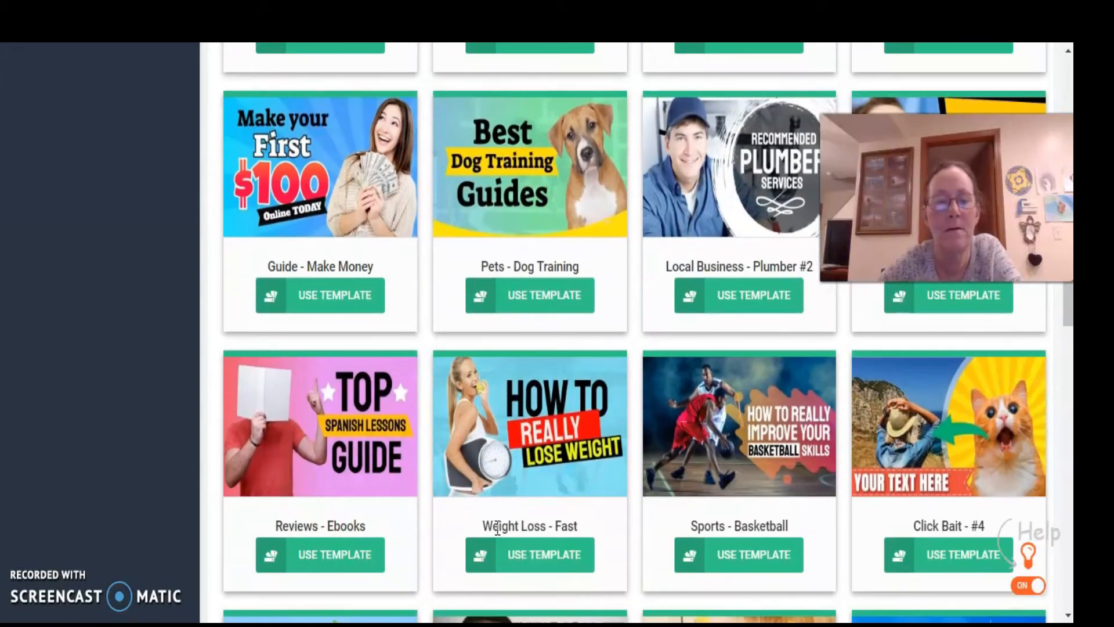
pyautogui.scroll(-2, 497, 529)
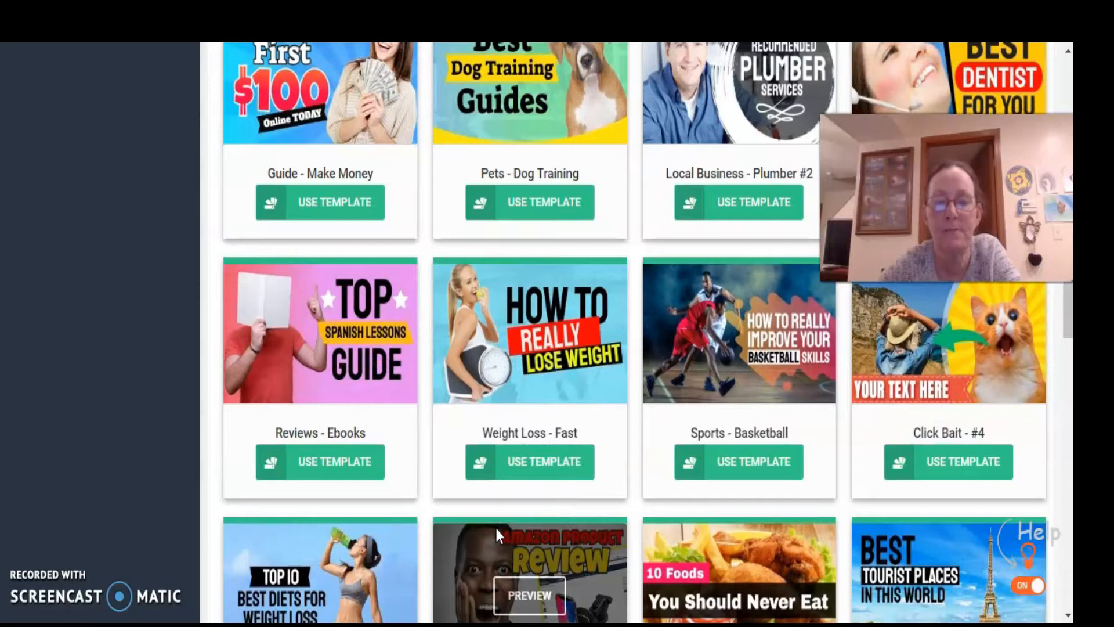
pyautogui.scroll(-5, 496, 528)
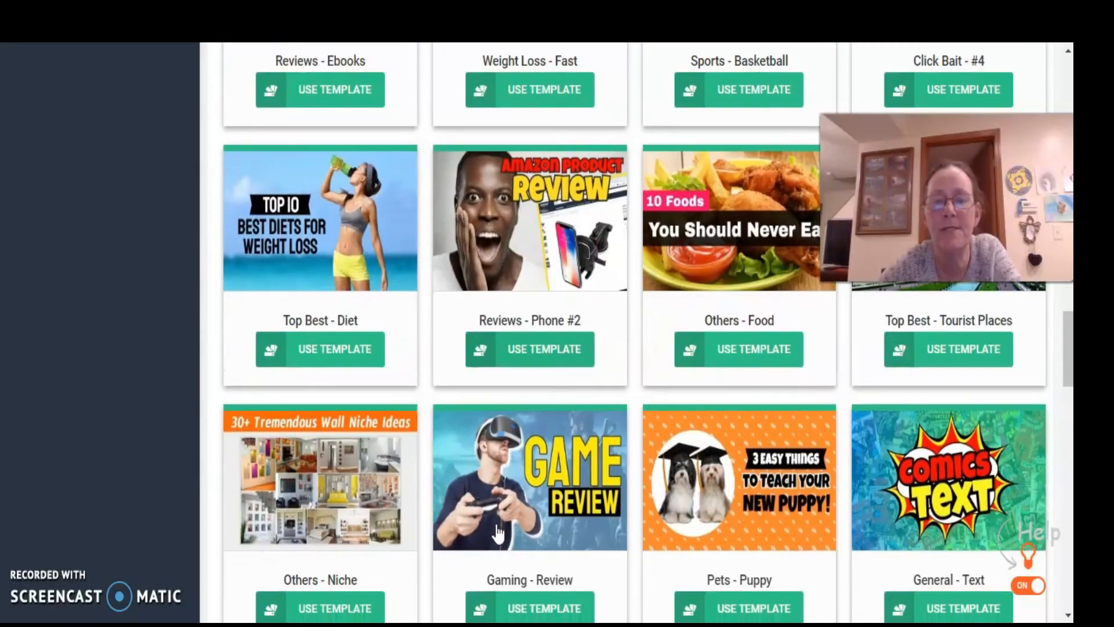
# Open the General - Text comics template in the editor, dismiss the training video and bring the whole canvas into view.
pyautogui.moveTo(497, 530)
pyautogui.scroll(-2, 496, 525)
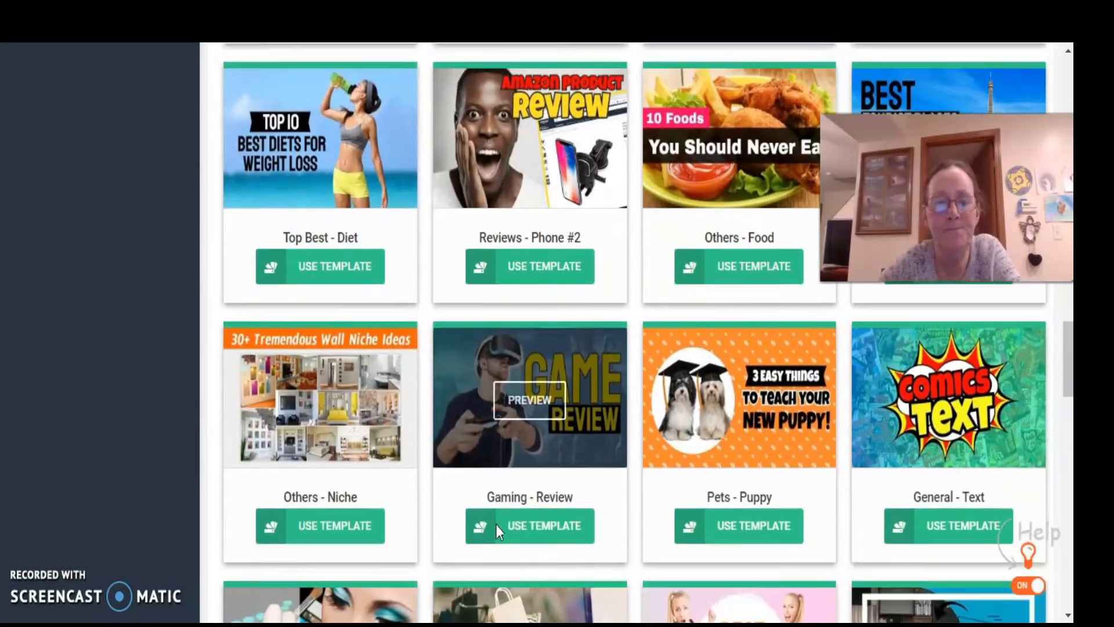
pyautogui.moveTo(1005, 378)
pyautogui.click(959, 513)
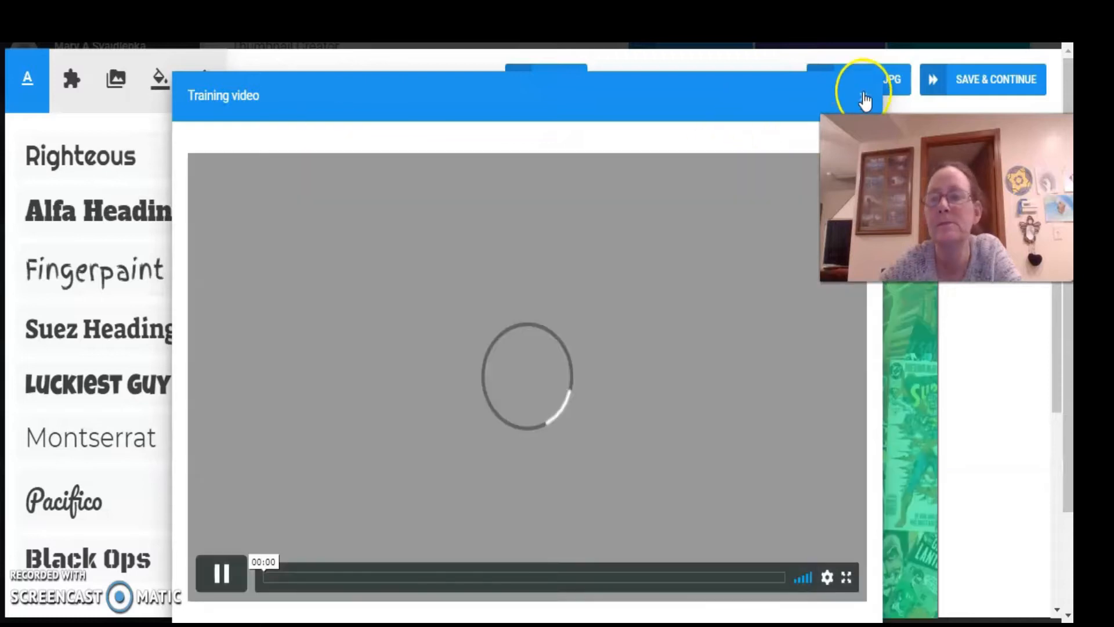
pyautogui.click(861, 96)
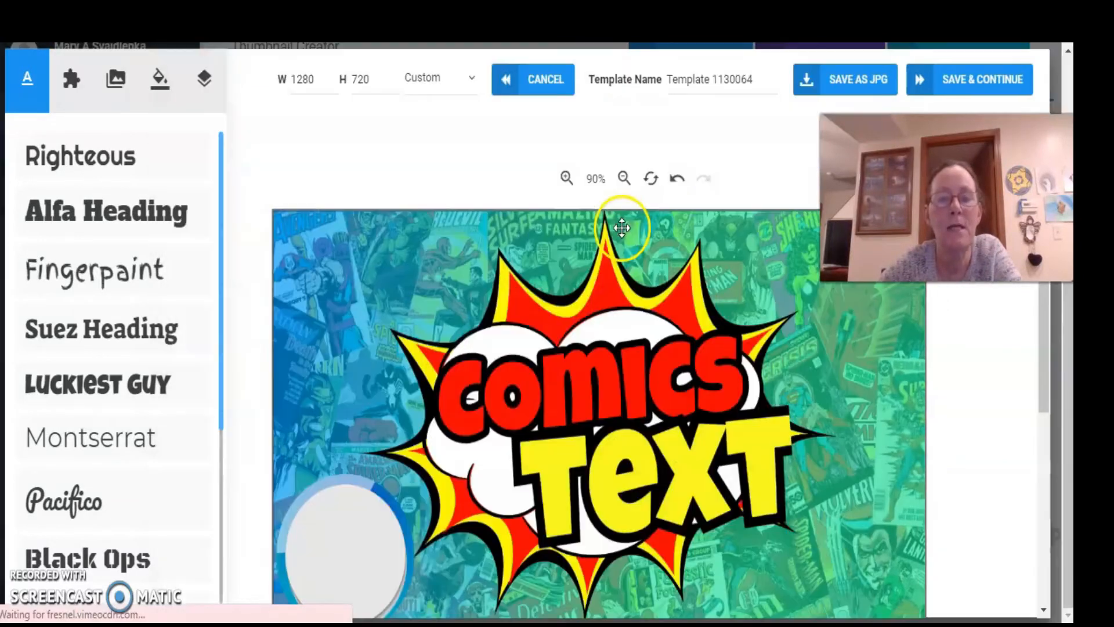
pyautogui.scroll(-2, 611, 283)
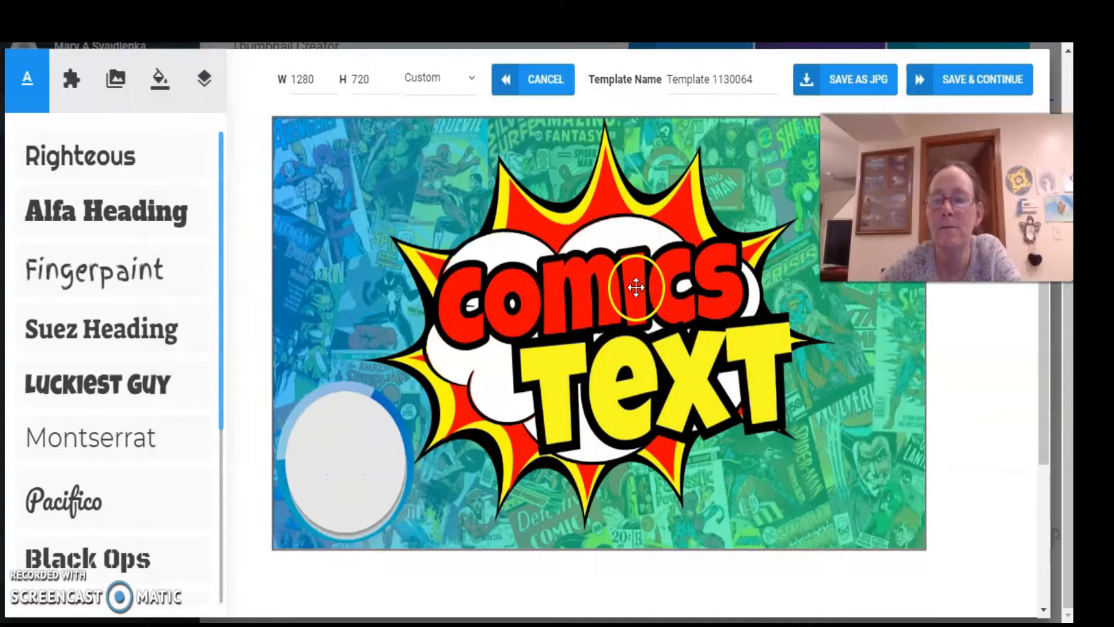
pyautogui.scroll(2, 633, 295)
pyautogui.scroll(-1, 633, 295)
pyautogui.scroll(1, 633, 295)
pyautogui.scroll(-1, 633, 295)
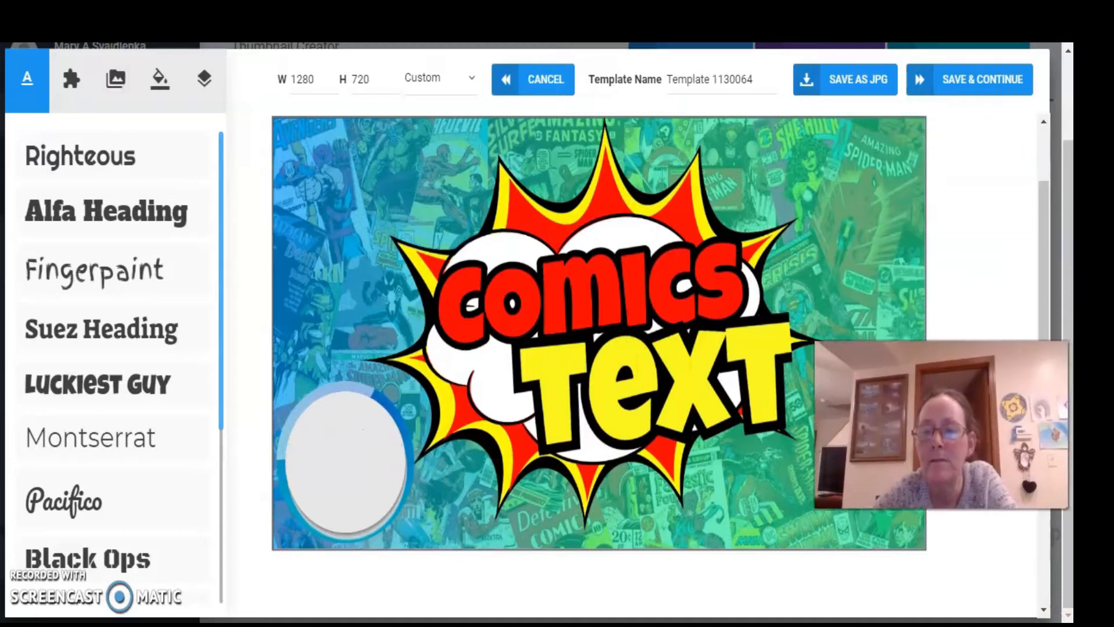
# Delete the semi-transparent comic-covers image that fills the background of the canvas.
pyautogui.click(860, 244)
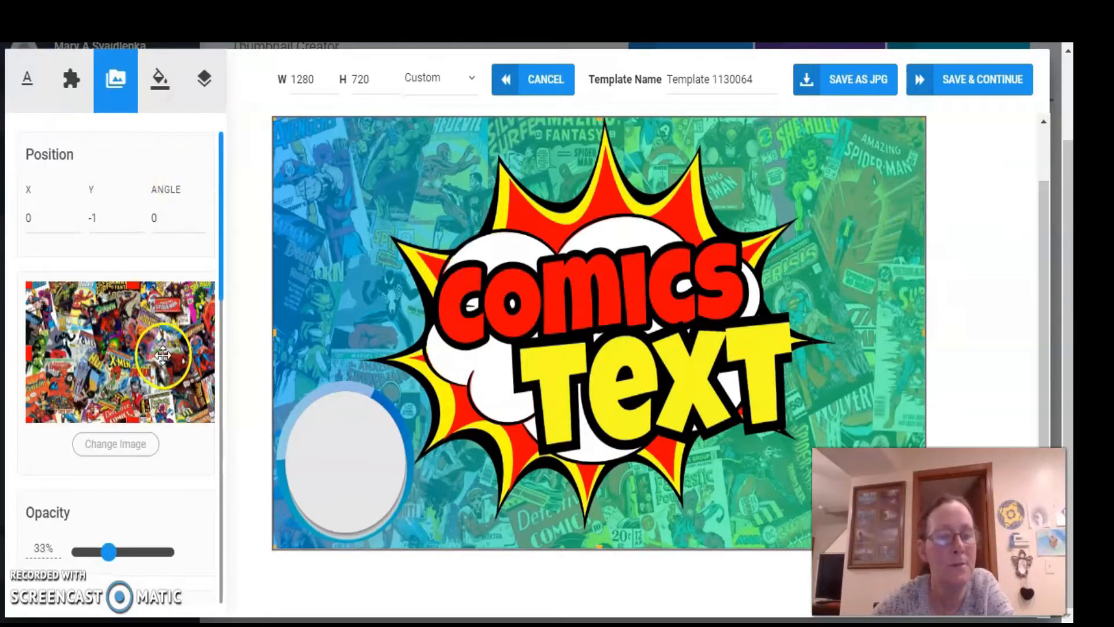
pyautogui.moveTo(221, 375); pyautogui.dragTo(242, 515)
pyautogui.click(222, 544)
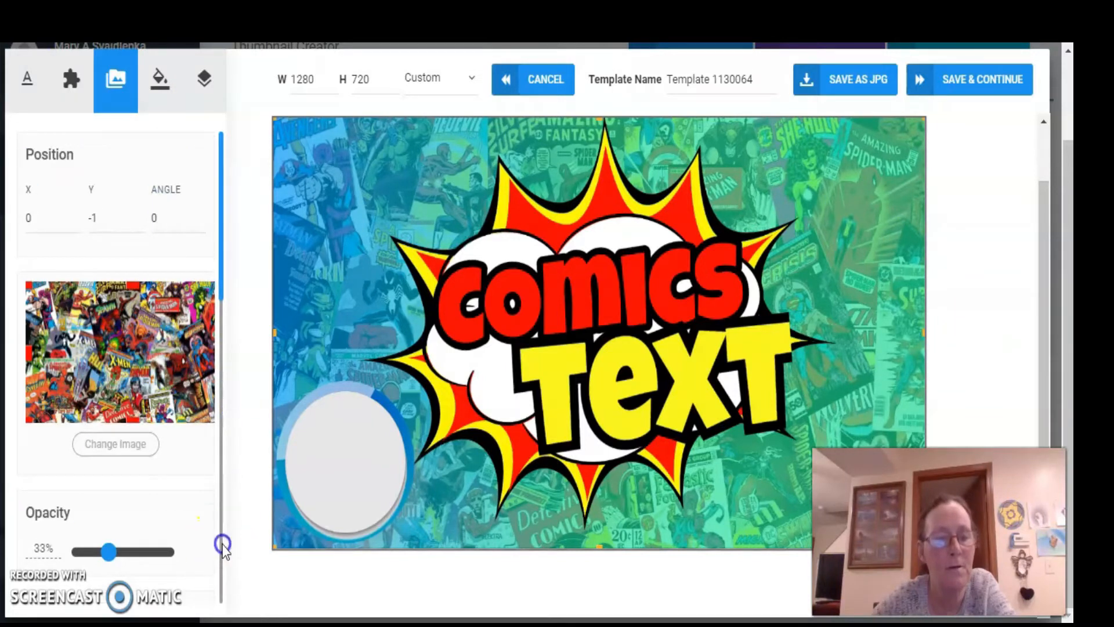
pyautogui.scroll(-5, 205, 447)
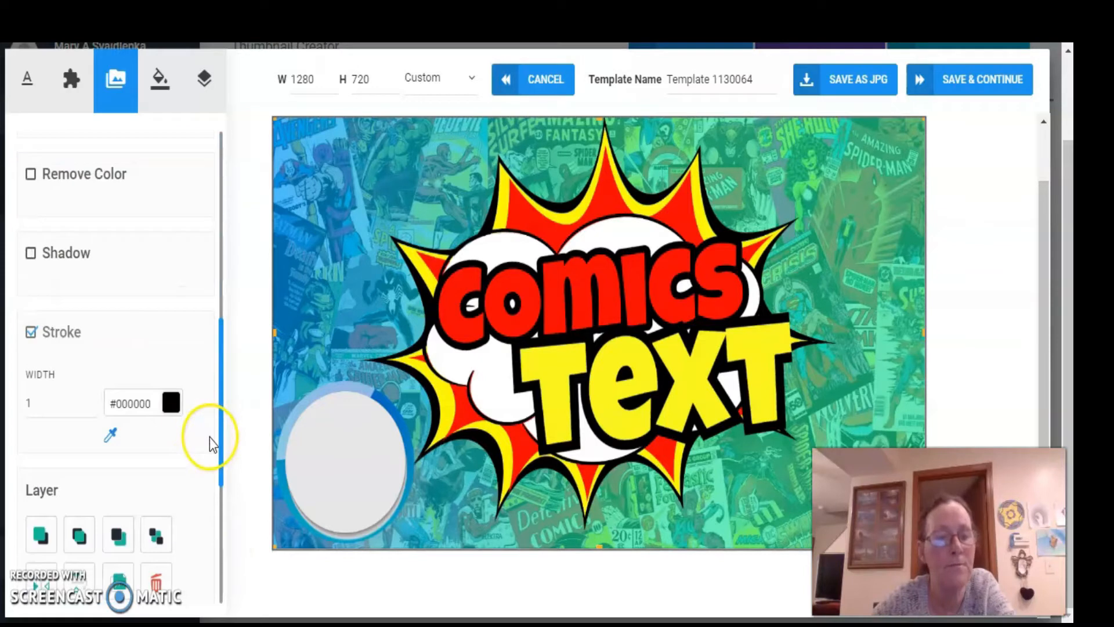
pyautogui.scroll(-4, 192, 500)
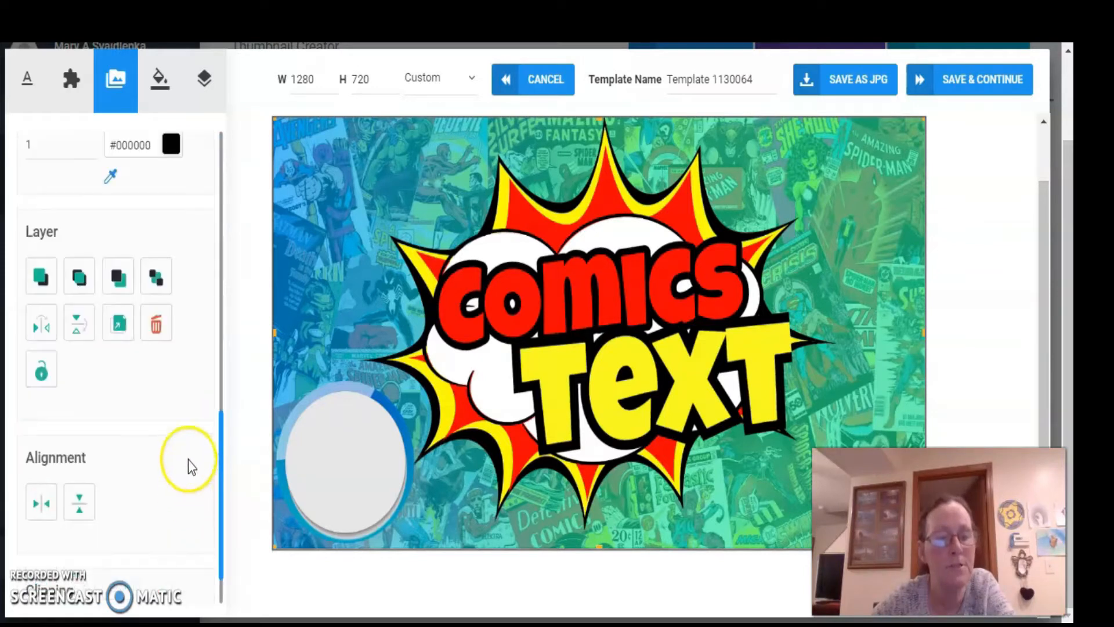
pyautogui.click(156, 328)
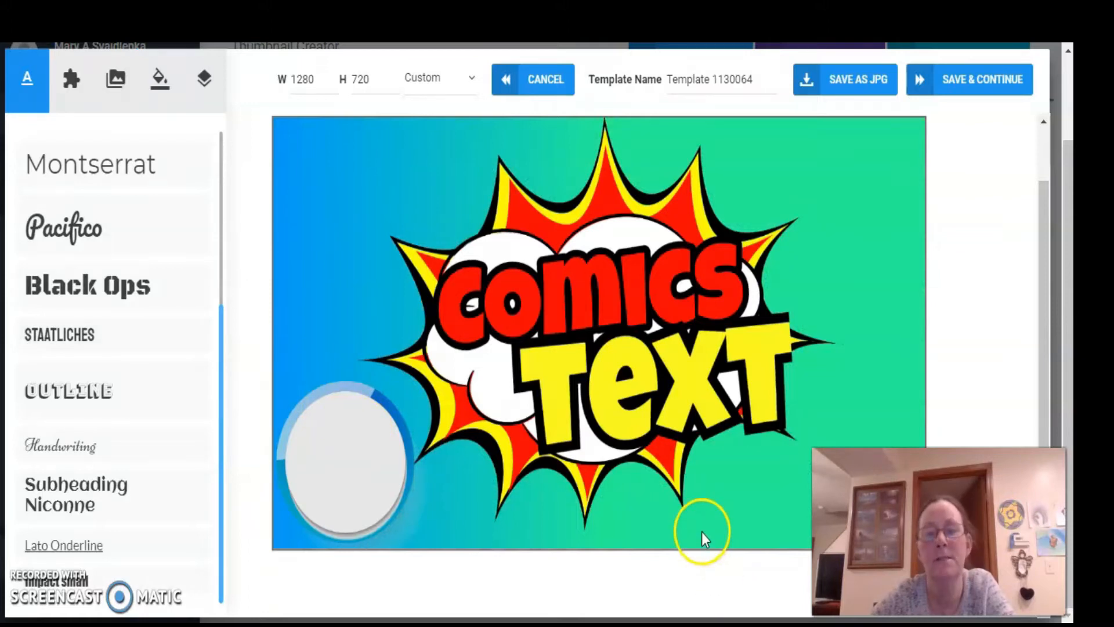
# Delete the round grey placeholder with the blue ring near the canvas's lower-left corner.
pyautogui.click(368, 485)
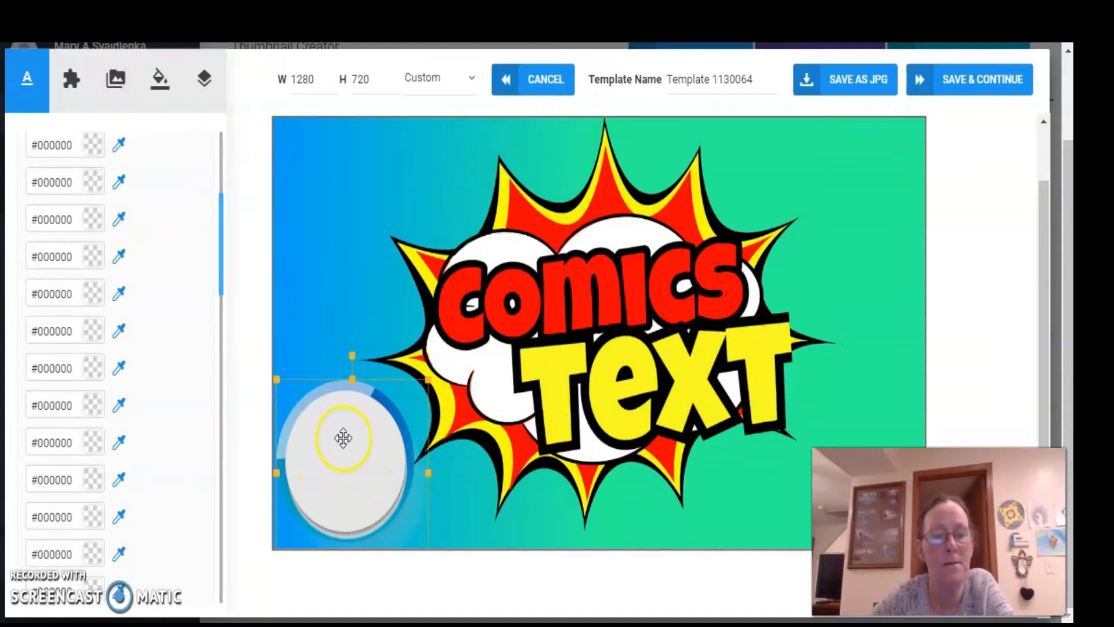
pyautogui.scroll(-5, 200, 400)
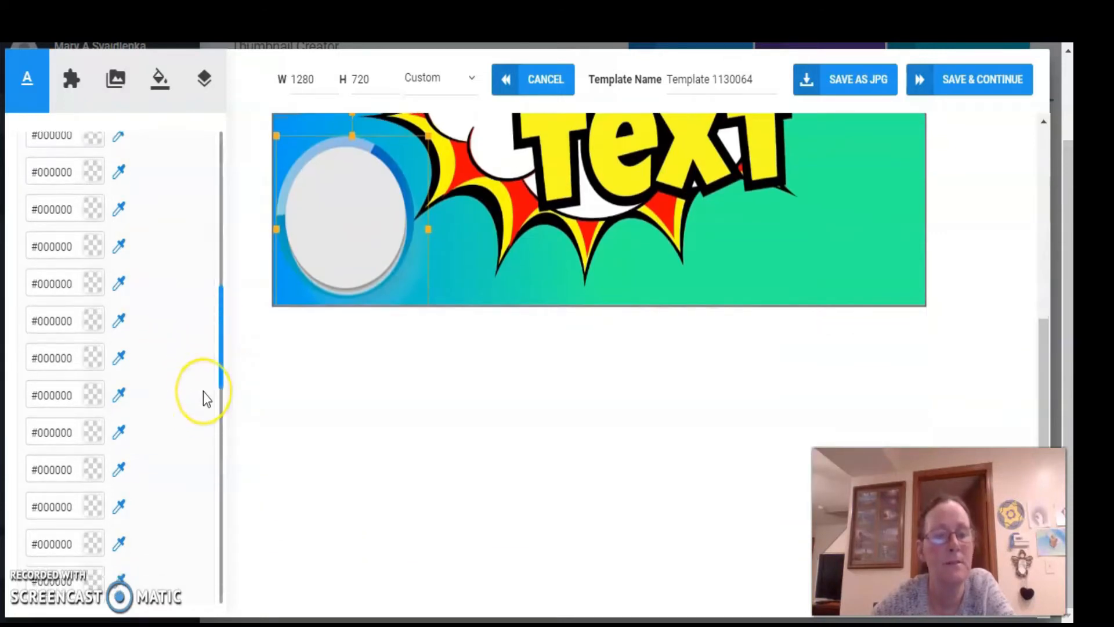
pyautogui.scroll(5, 203, 391)
pyautogui.scroll(-10, 203, 391)
pyautogui.click(156, 361)
pyautogui.scroll(2, 442, 383)
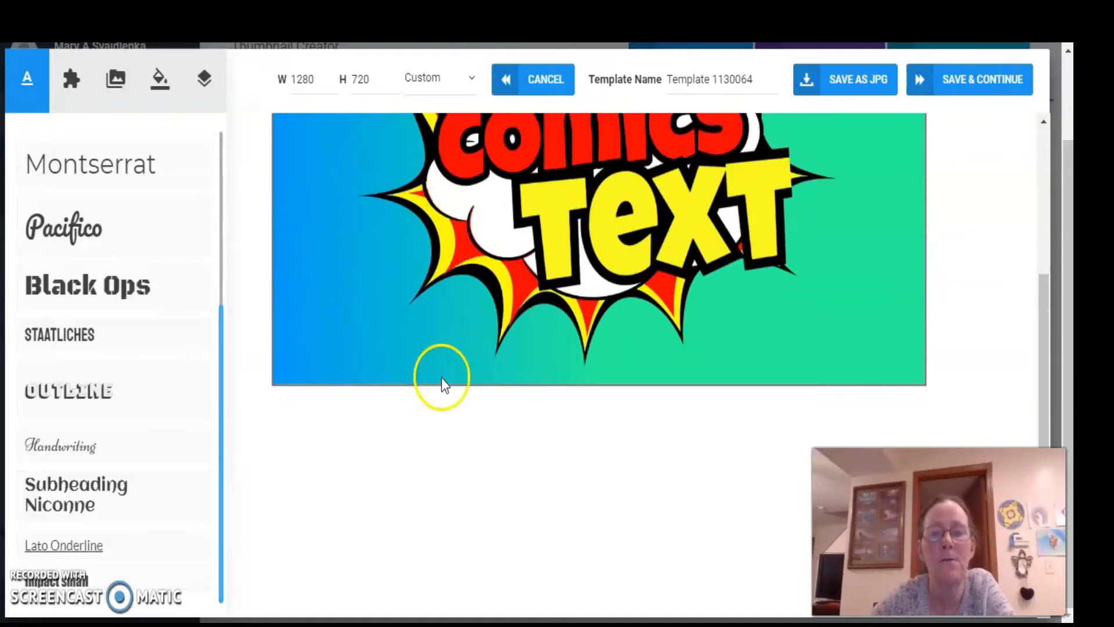
pyautogui.scroll(4, 442, 383)
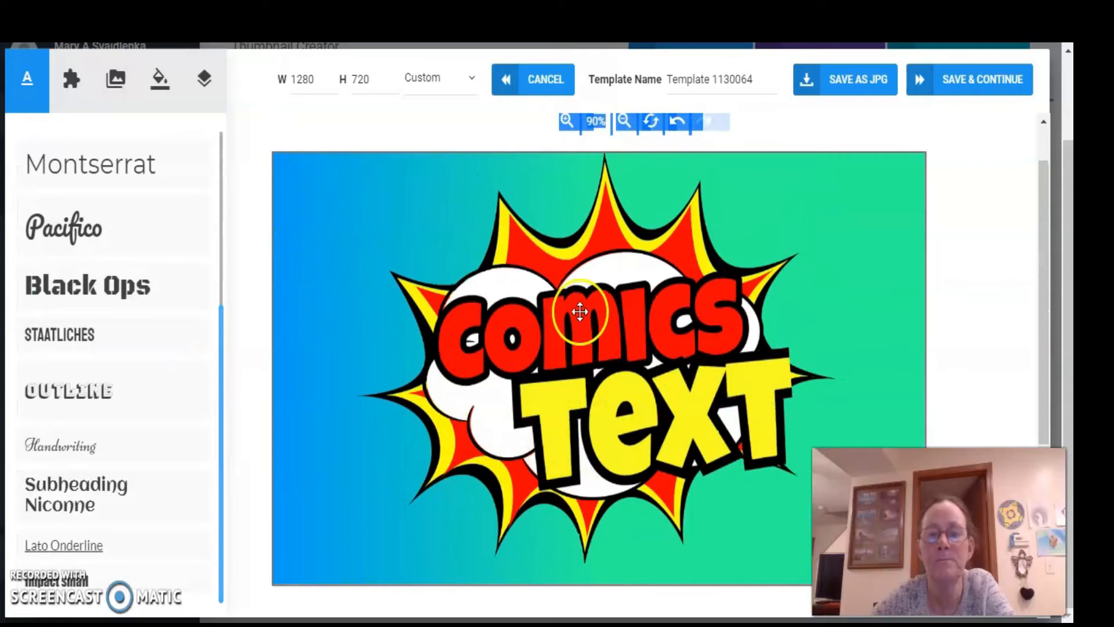
# Check the settings of the burst image and the two captions by selecting each object individually.
pyautogui.click(556, 264)
pyautogui.scroll(1, 183, 274)
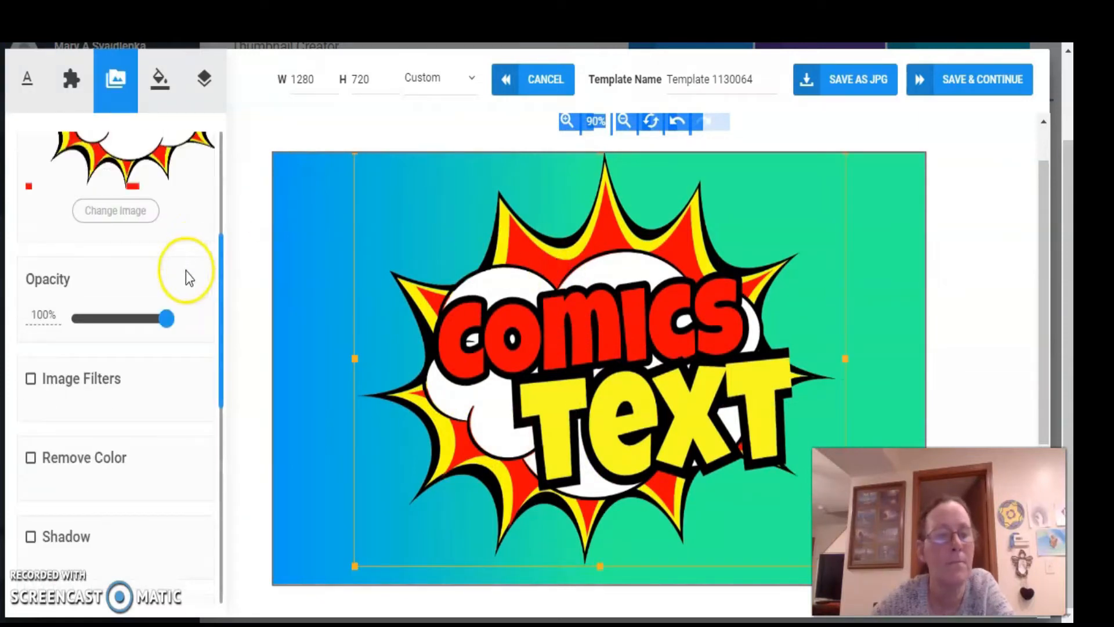
pyautogui.scroll(5, 214, 316)
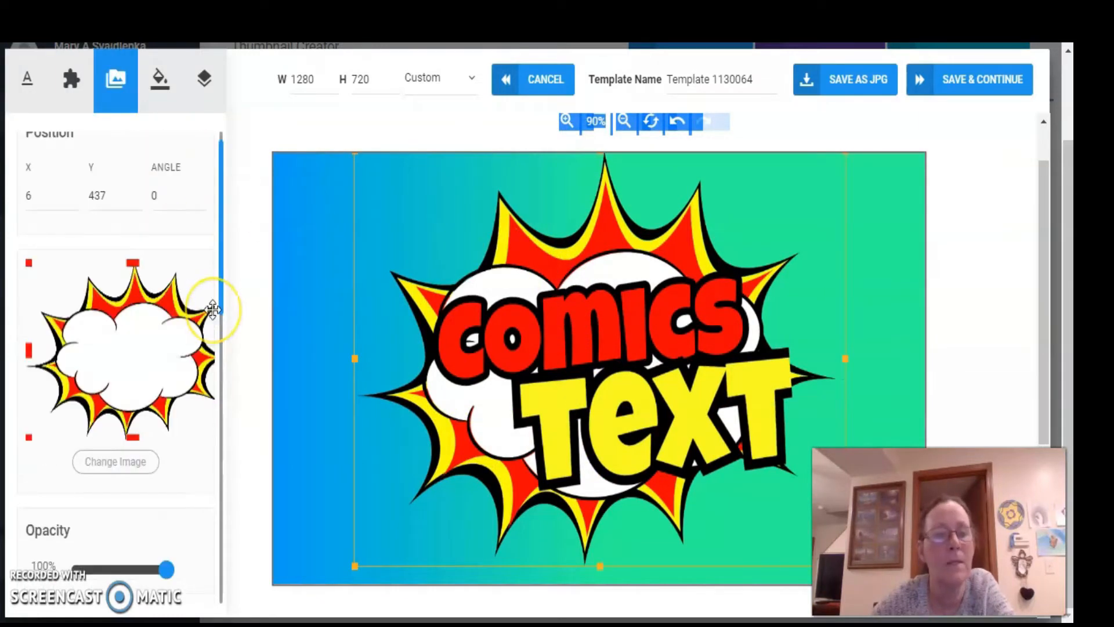
pyautogui.click(560, 355)
pyautogui.click(543, 330)
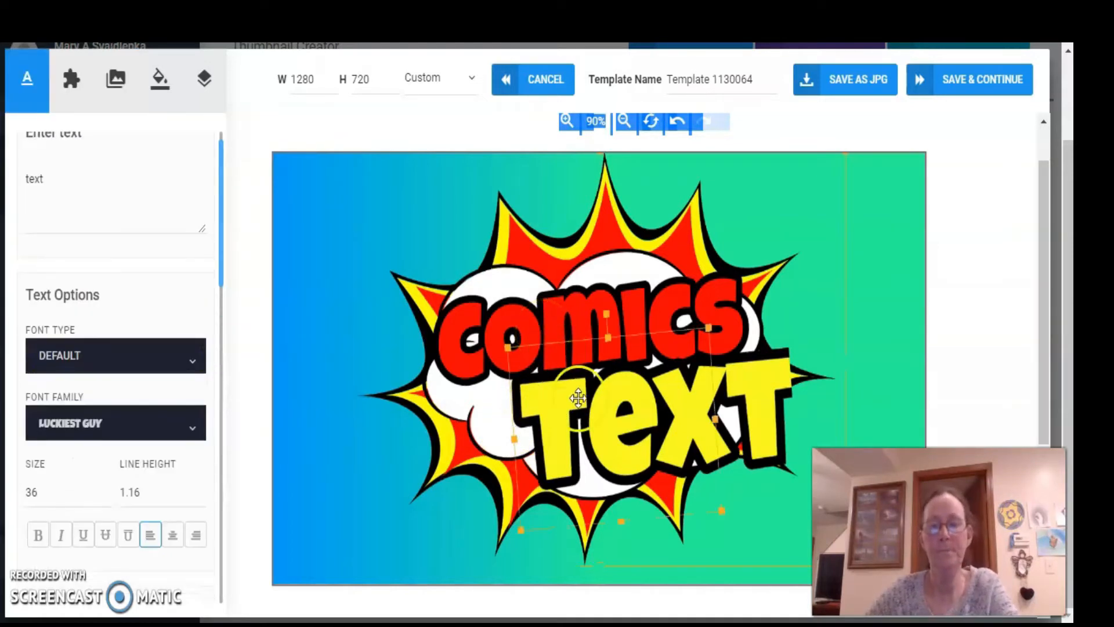
pyautogui.click(575, 371)
pyautogui.click(577, 331)
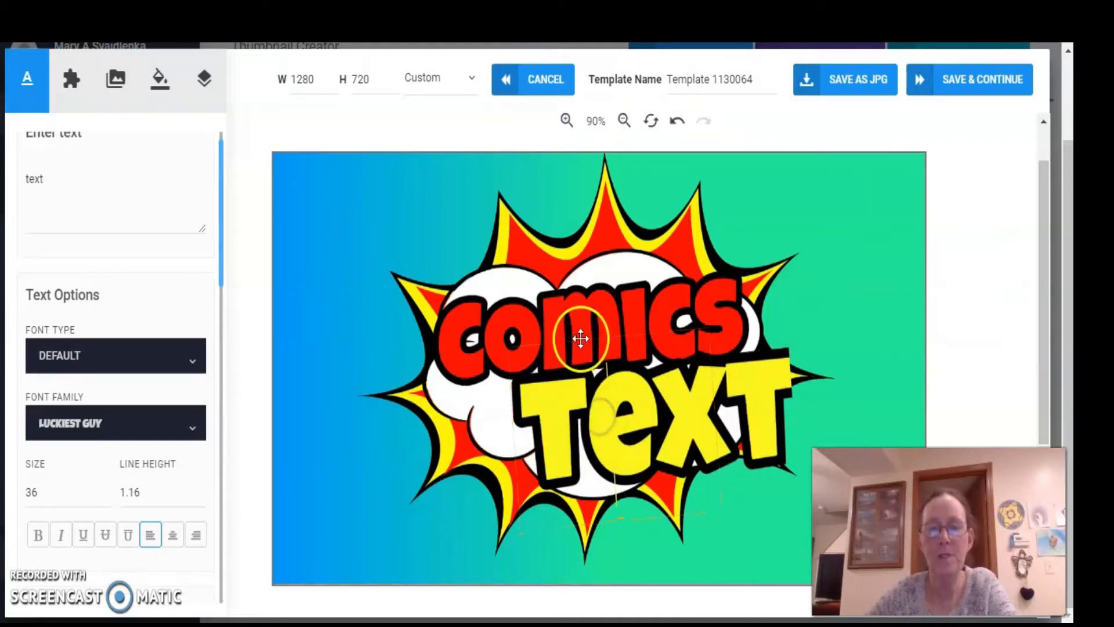
pyautogui.click(580, 326)
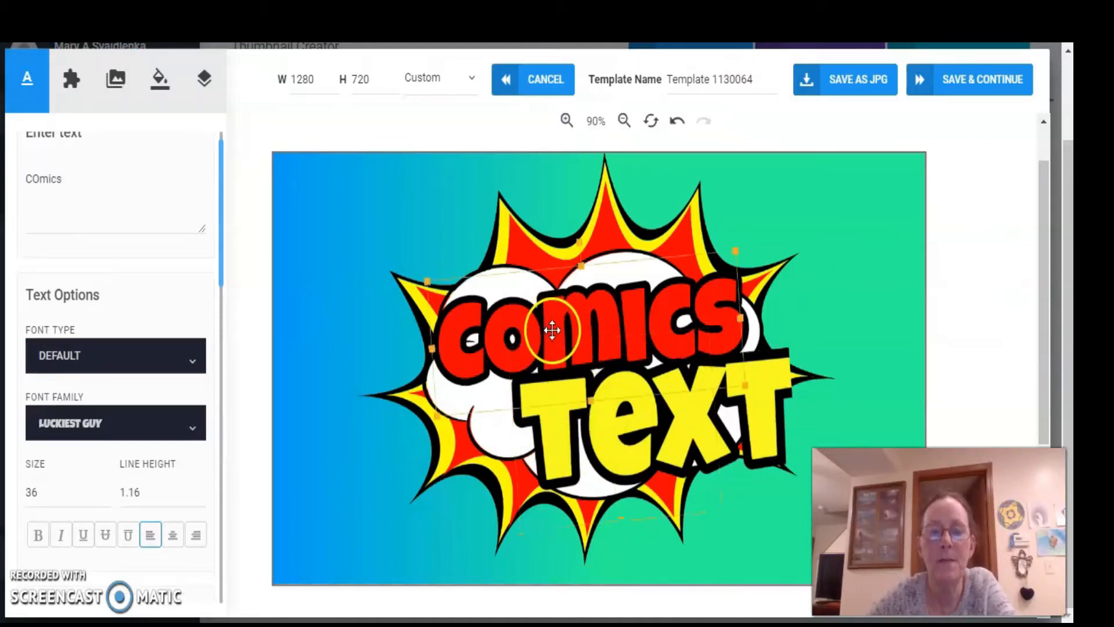
# Move the red COMICS caption slightly up and to the right, and nudge the yellow TEXT caption slightly down.
pyautogui.click(581, 311)
pyautogui.moveTo(565, 271); pyautogui.dragTo(599, 307)
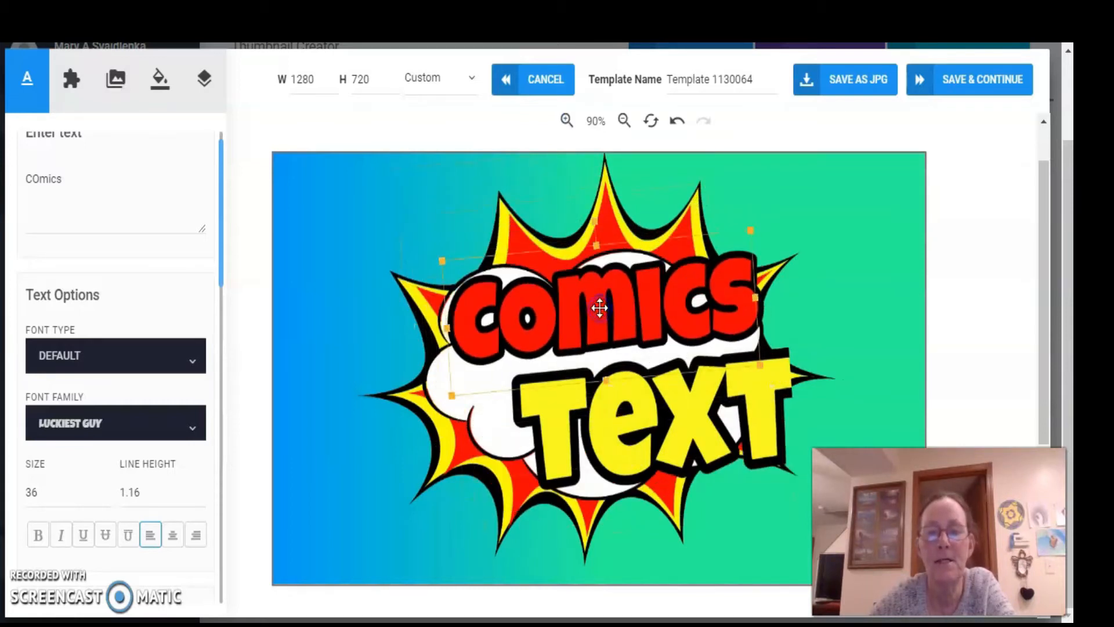
pyautogui.moveTo(631, 422)
pyautogui.mouseDown()
pyautogui.moveTo(629, 534)
pyautogui.moveTo(685, 455)
pyautogui.moveTo(633, 426)
pyautogui.mouseUp()
pyautogui.click(475, 396)
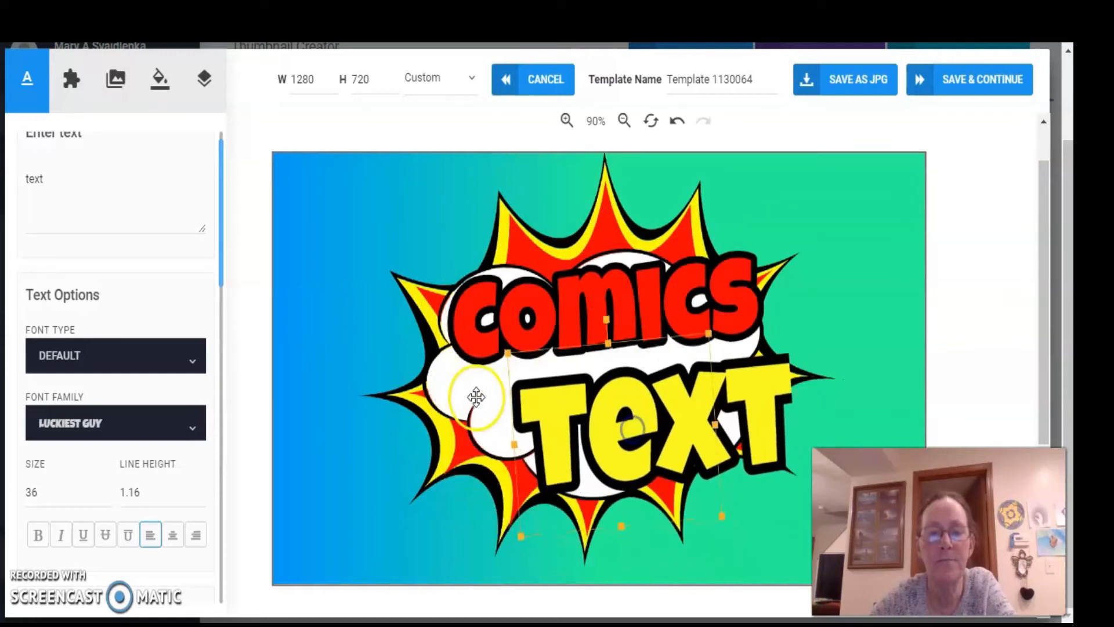
# Fill the canvas background with a solid dark grey after trying lighter greys from the palette.
pyautogui.click(356, 304)
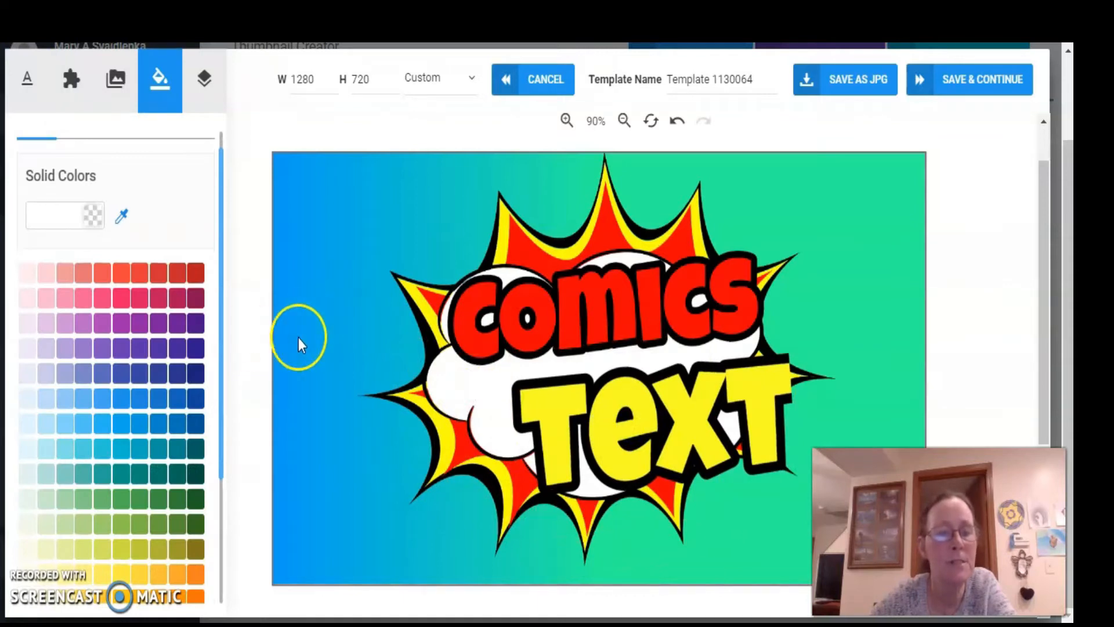
pyautogui.scroll(-2, 120, 435)
pyautogui.scroll(-2, 125, 489)
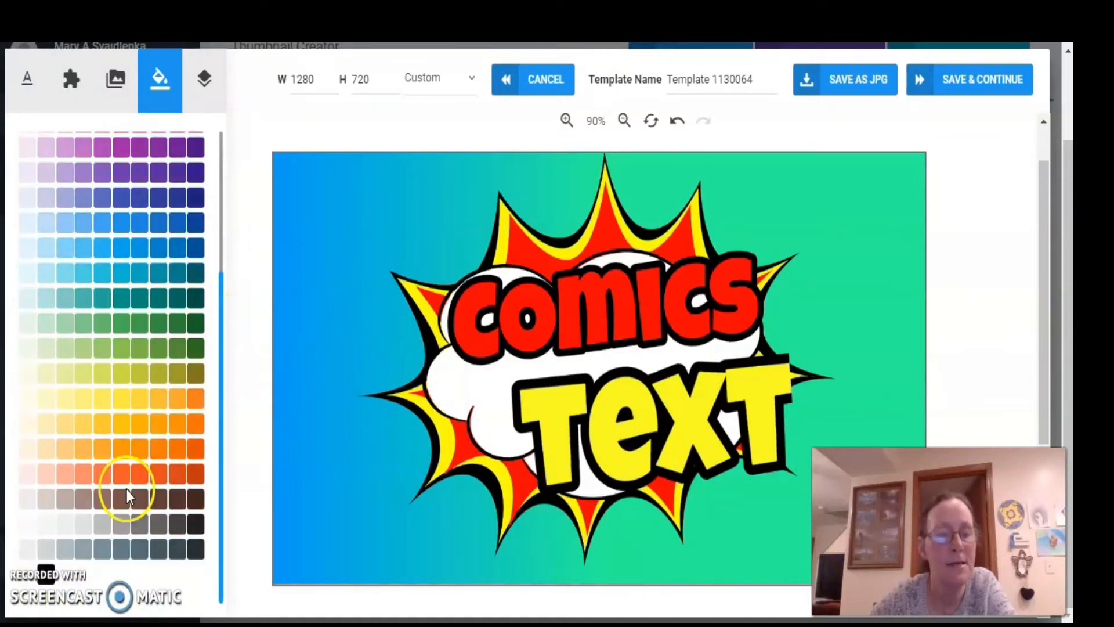
pyautogui.click(100, 526)
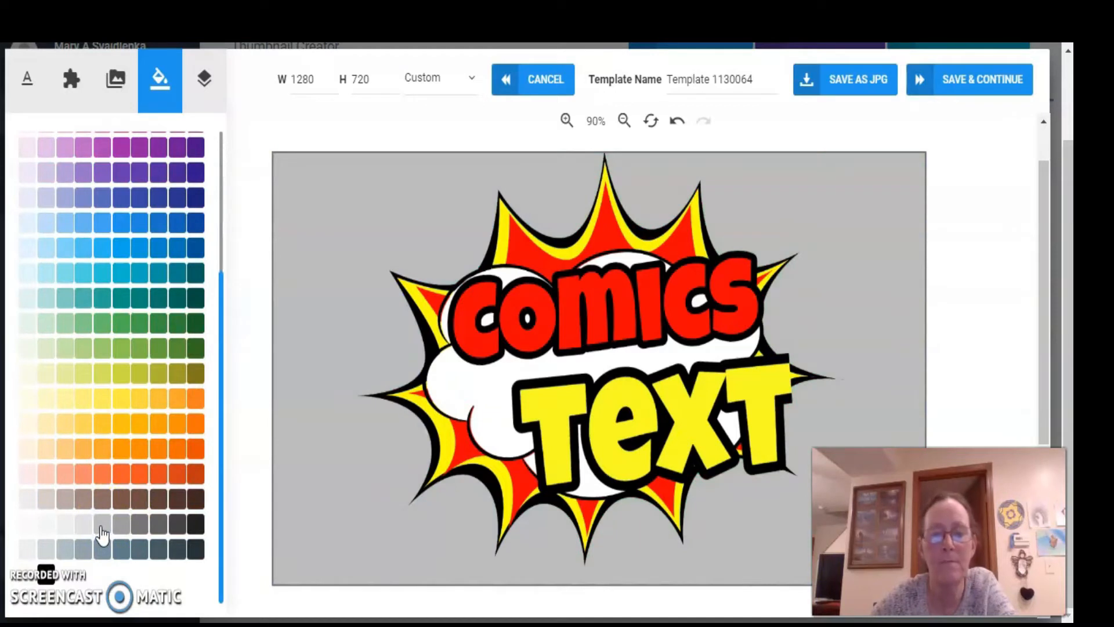
pyautogui.click(118, 524)
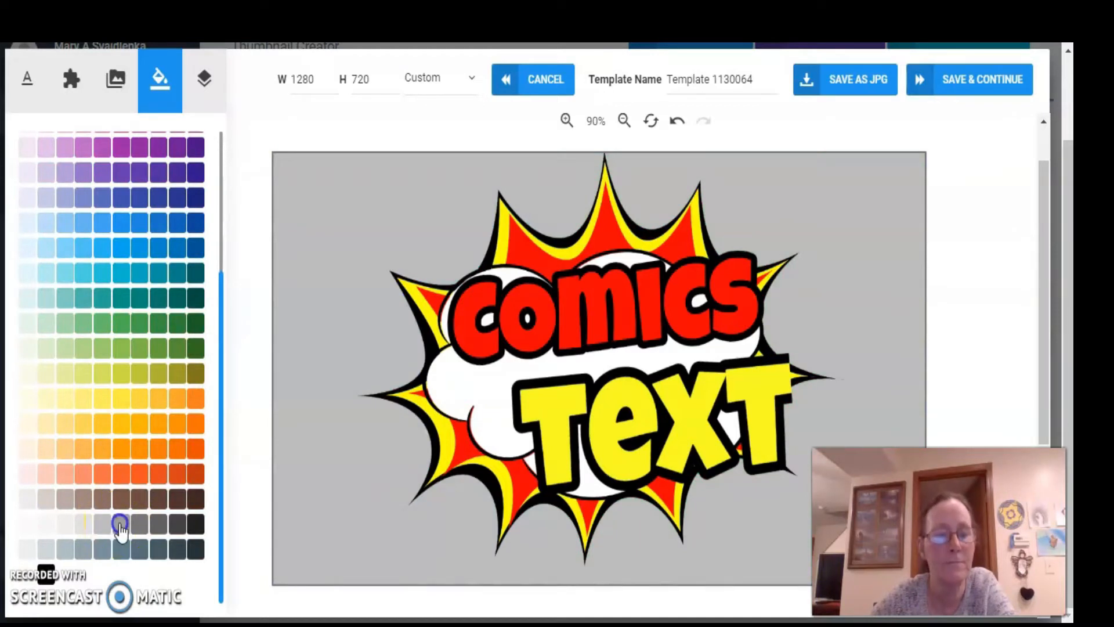
pyautogui.click(142, 525)
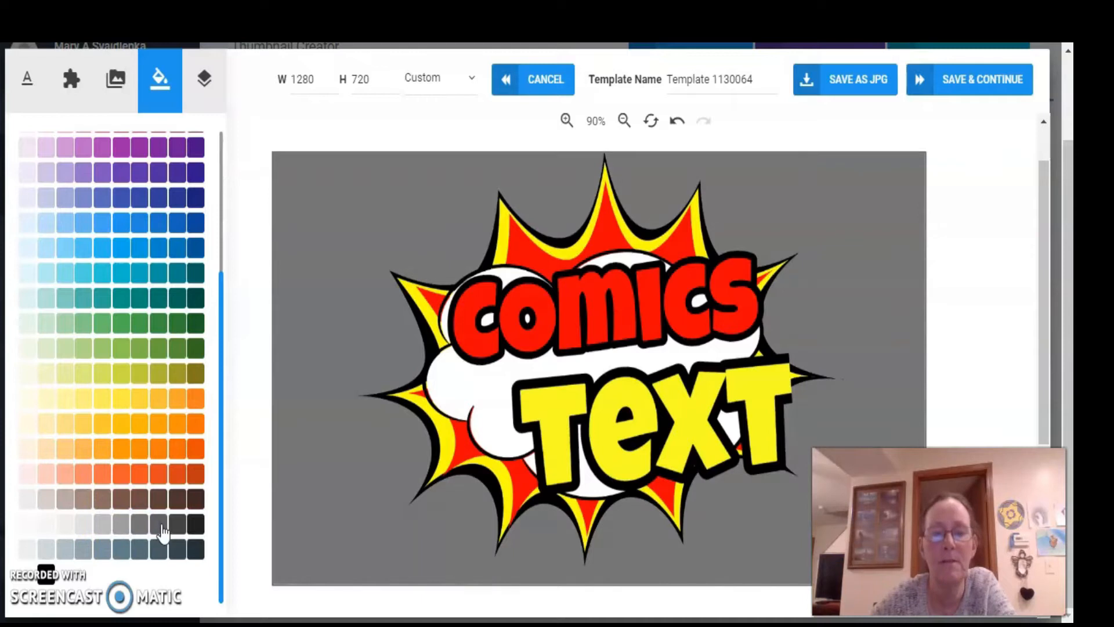
pyautogui.click(164, 525)
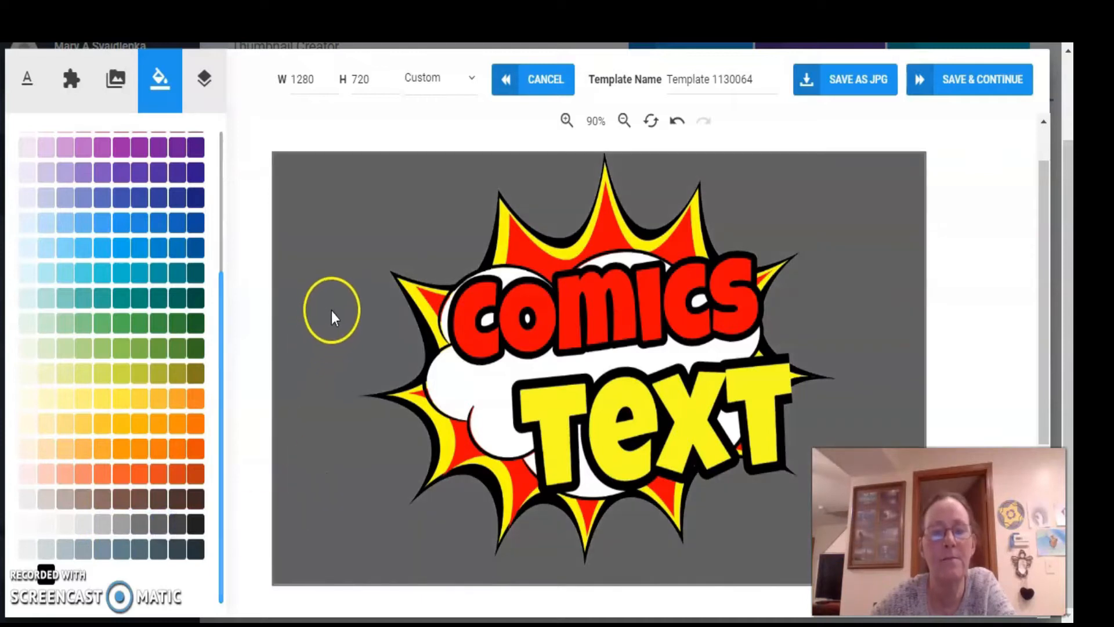
# Select the burst image and examine its position, opacity, layer, alignment and clipping options.
pyautogui.click(531, 257)
pyautogui.click(507, 228)
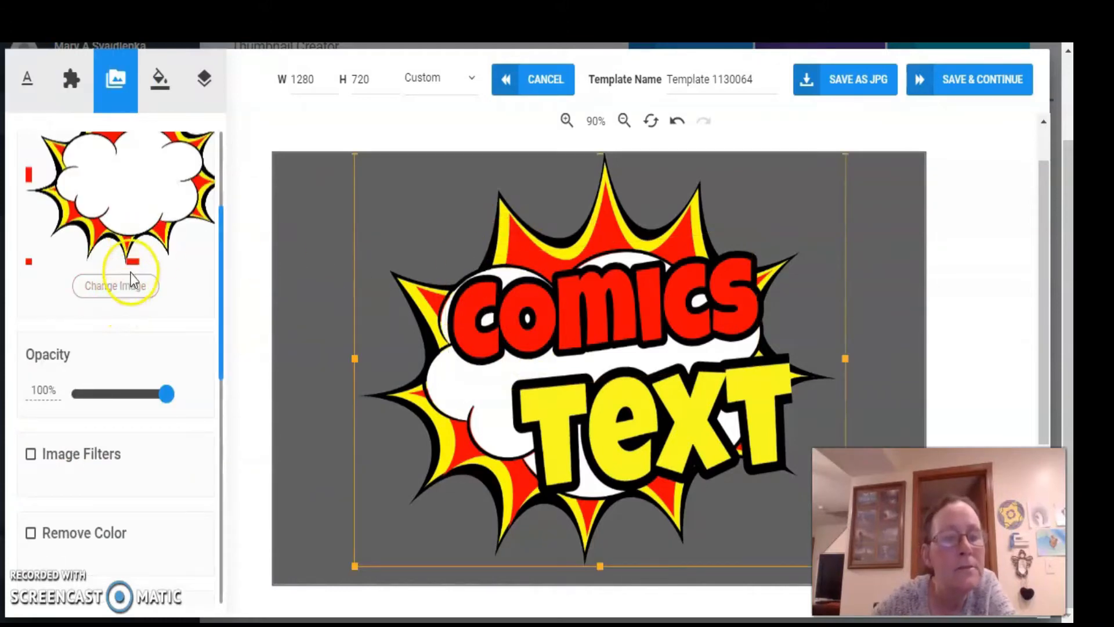
pyautogui.scroll(-5, 175, 429)
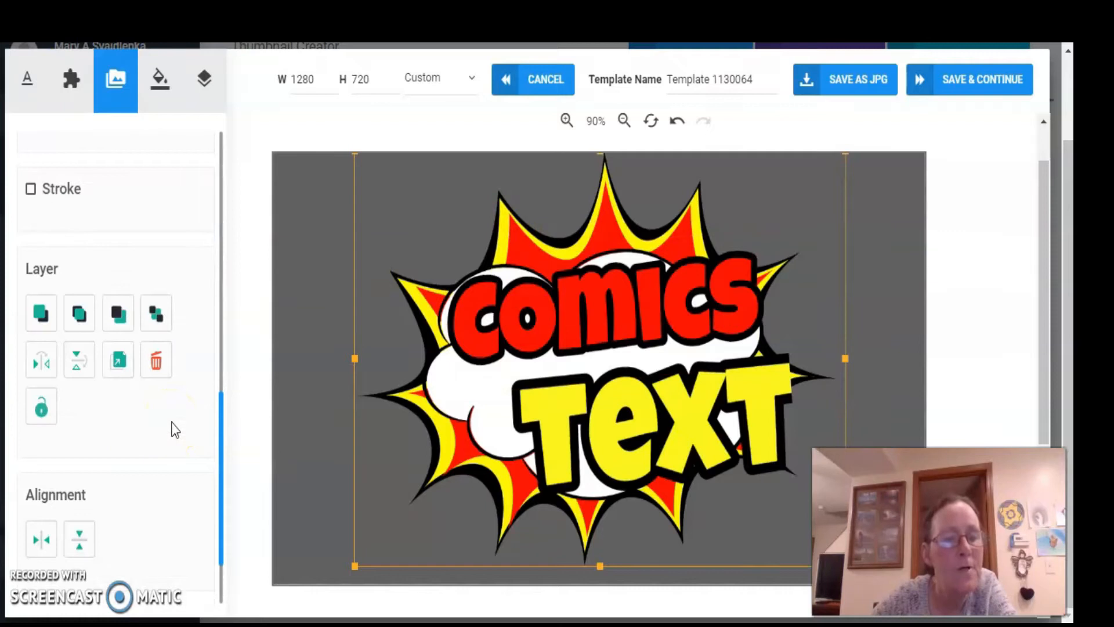
pyautogui.scroll(10, 174, 429)
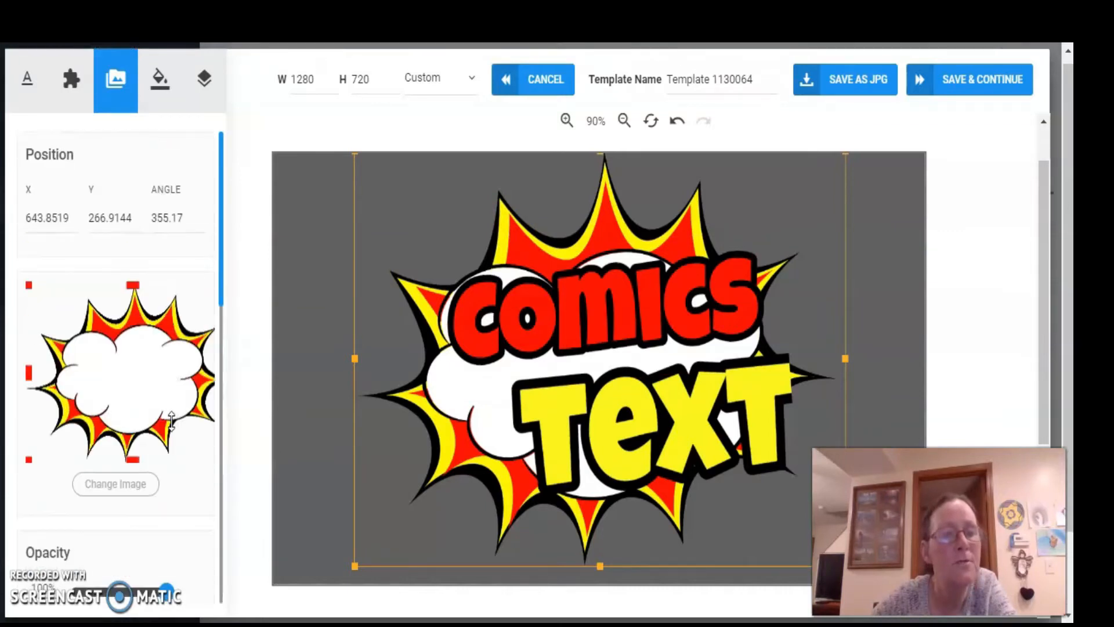
pyautogui.scroll(-7, 171, 419)
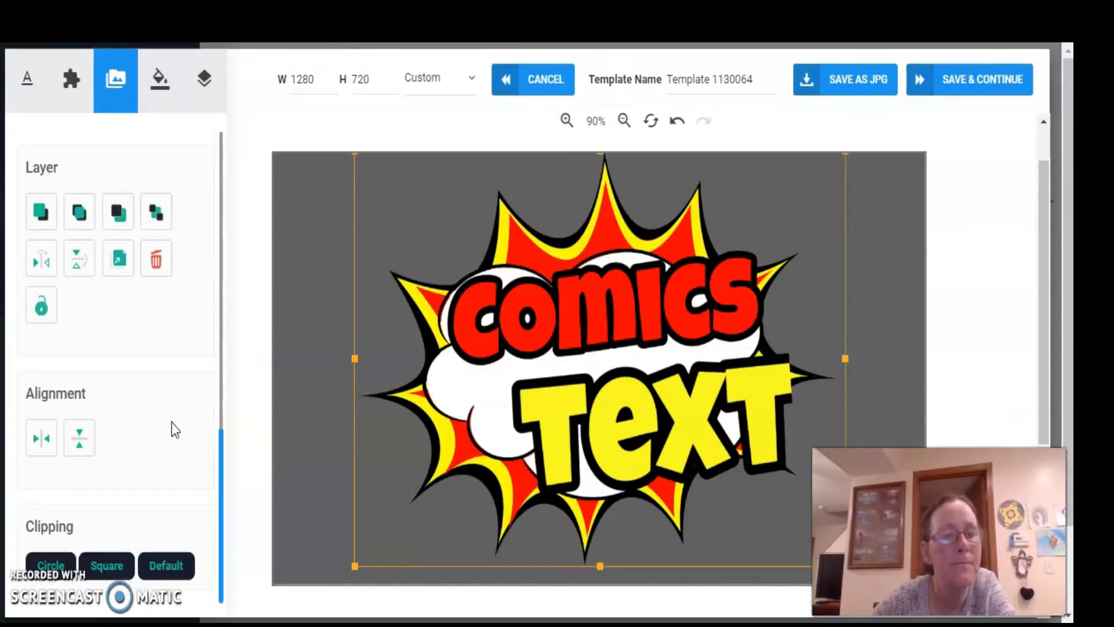
# Move the COMICS caption higher in the burst and the TEXT caption slightly lower to widen the gap between them.
pyautogui.click(480, 358)
pyautogui.moveTo(486, 341); pyautogui.dragTo(474, 331)
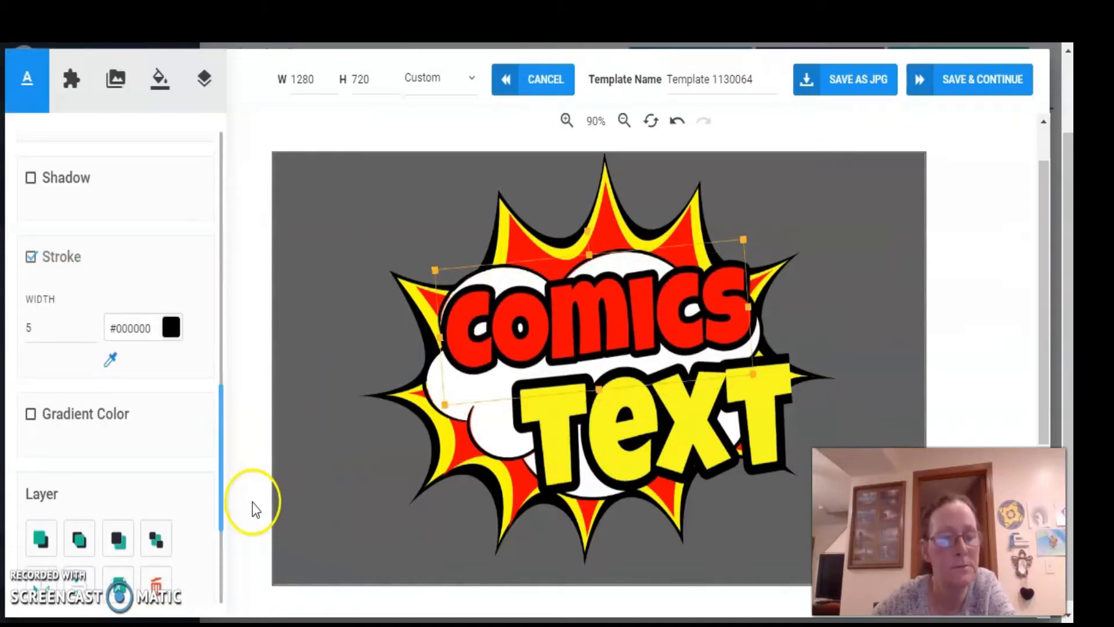
pyautogui.click(502, 331)
pyautogui.click(607, 321)
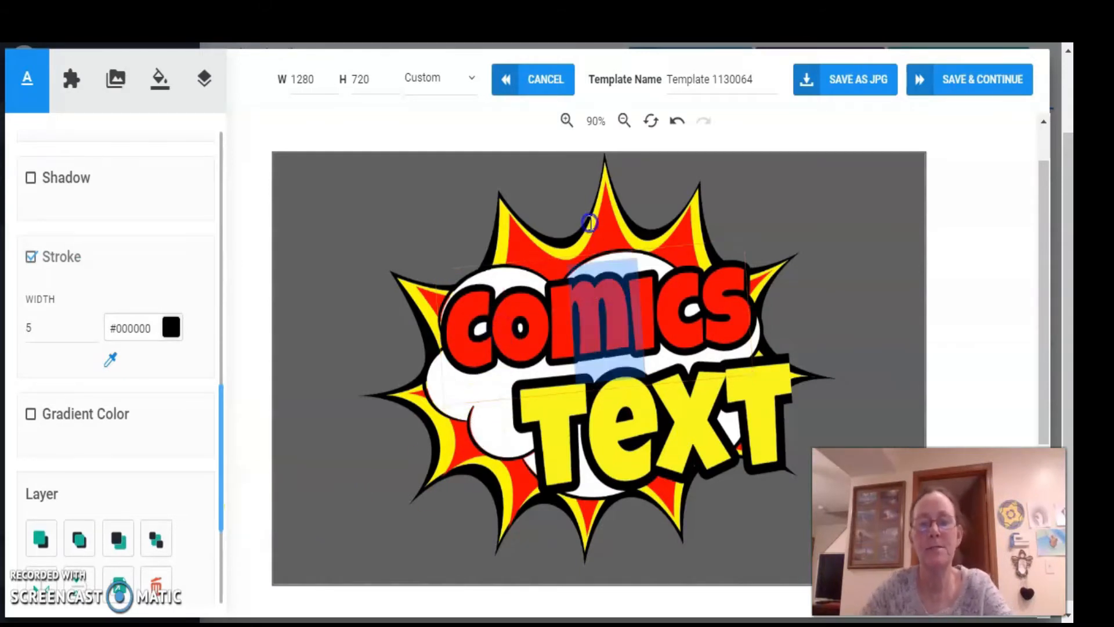
pyautogui.click(488, 279)
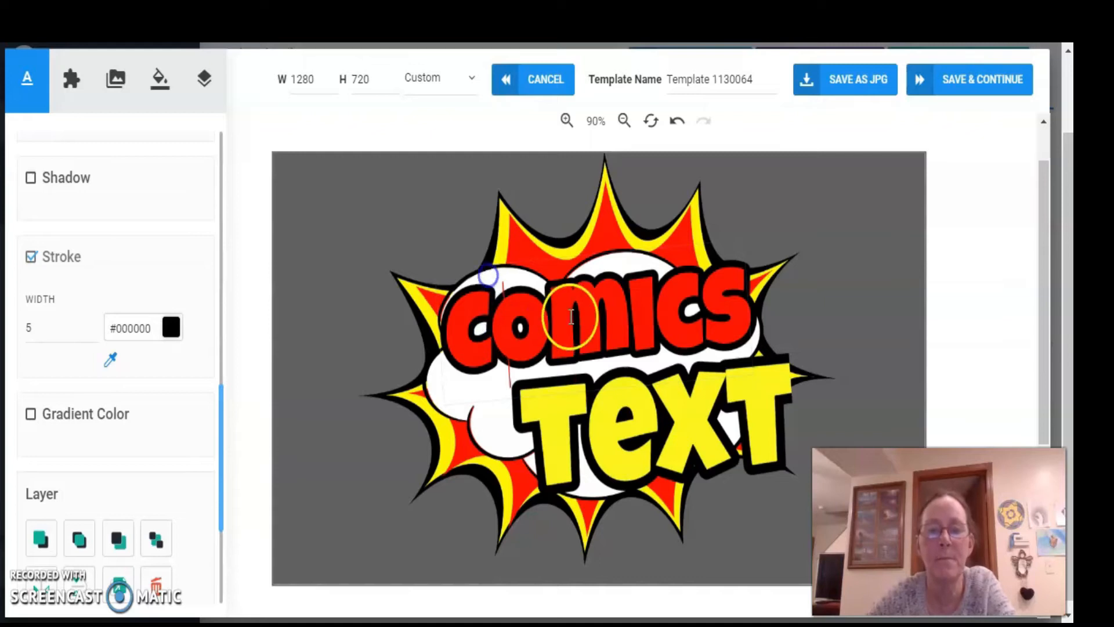
pyautogui.moveTo(716, 301); pyautogui.dragTo(740, 332)
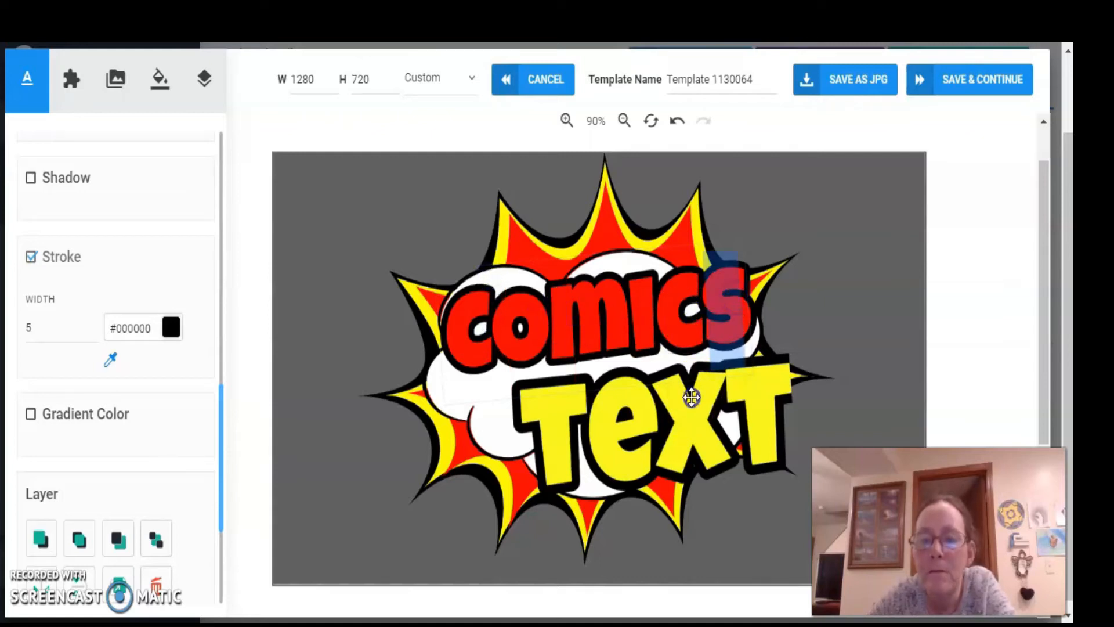
pyautogui.click(691, 397)
pyautogui.moveTo(614, 319)
pyautogui.mouseDown()
pyautogui.moveTo(610, 269)
pyautogui.moveTo(608, 299)
pyautogui.mouseUp()
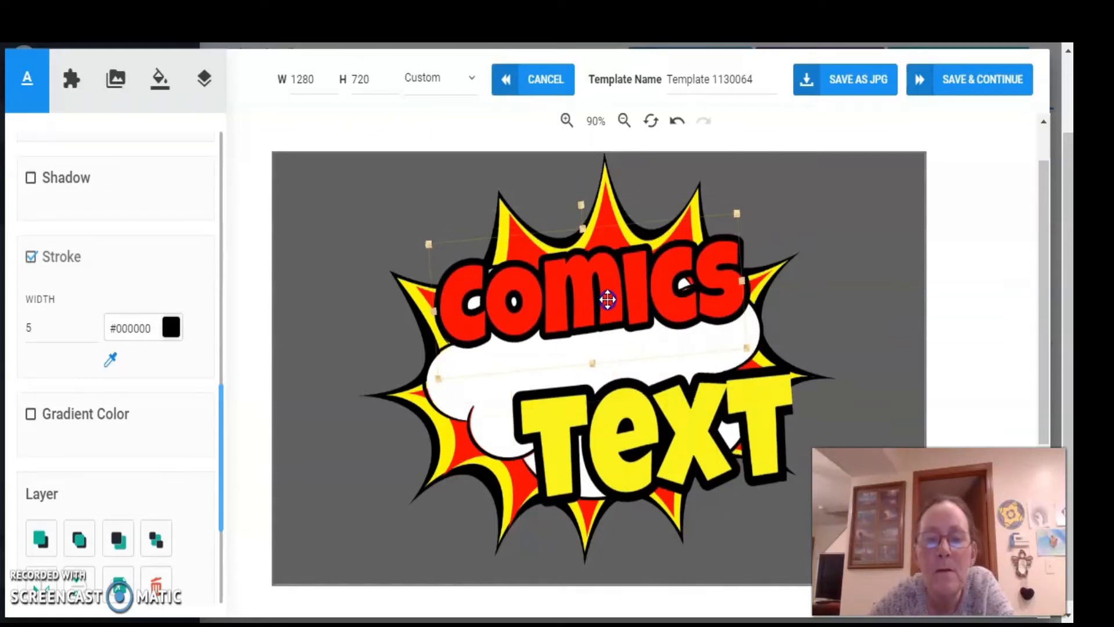
# Replace the wording of the red COMICS caption with "Passive".
pyautogui.click(602, 292)
pyautogui.scroll(10, 197, 213)
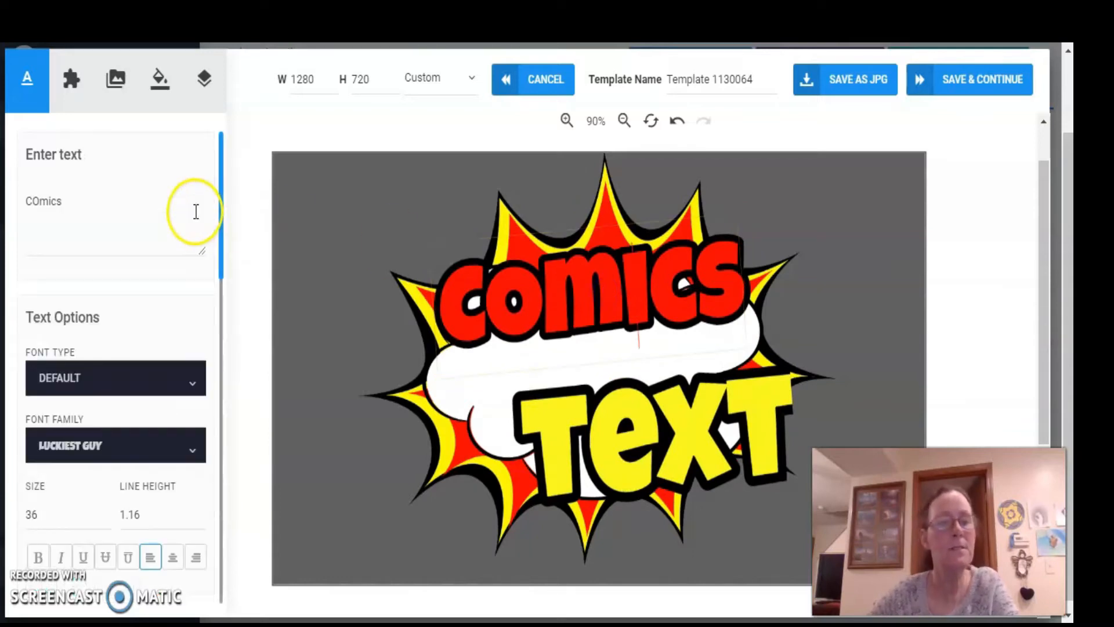
pyautogui.scroll(-5, 195, 213)
pyautogui.scroll(5, 193, 216)
pyautogui.click(93, 195)
pyautogui.press('BackSpace')
pyautogui.press('BackSpace')
pyautogui.press('BackSpace')
pyautogui.press('BackSpace')
pyautogui.press('BackSpace')
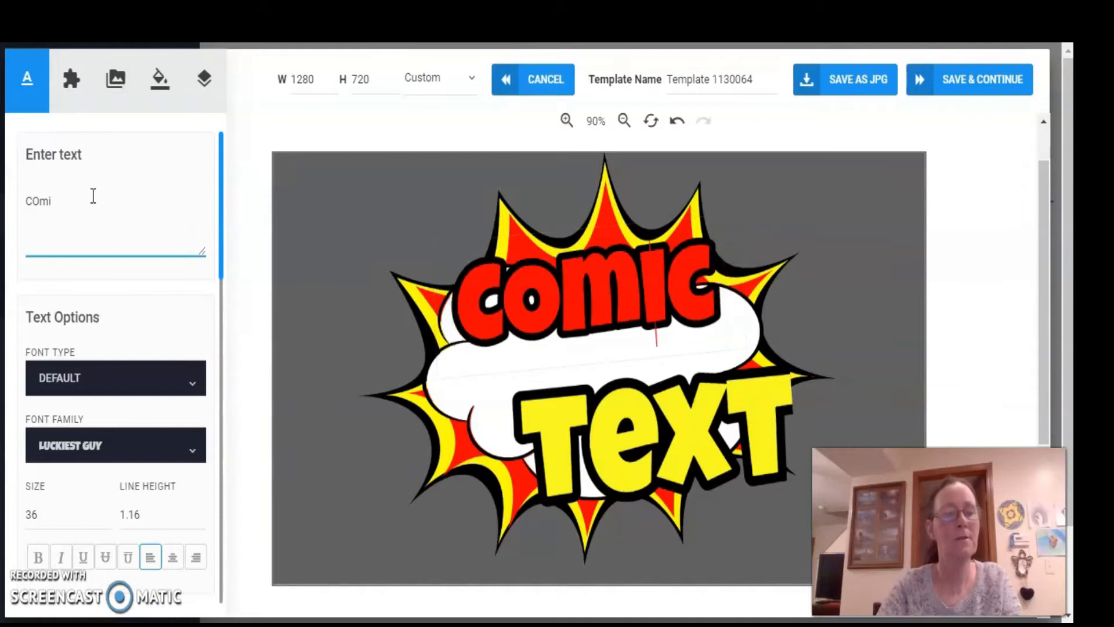
pyautogui.press('BackSpace')
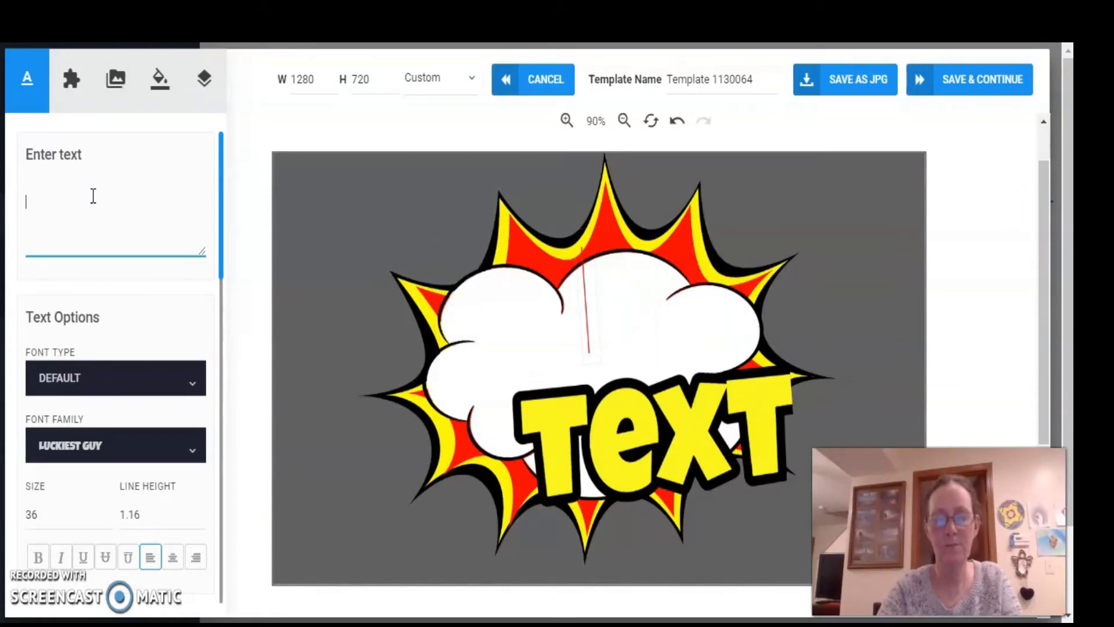
pyautogui.write('Passive')
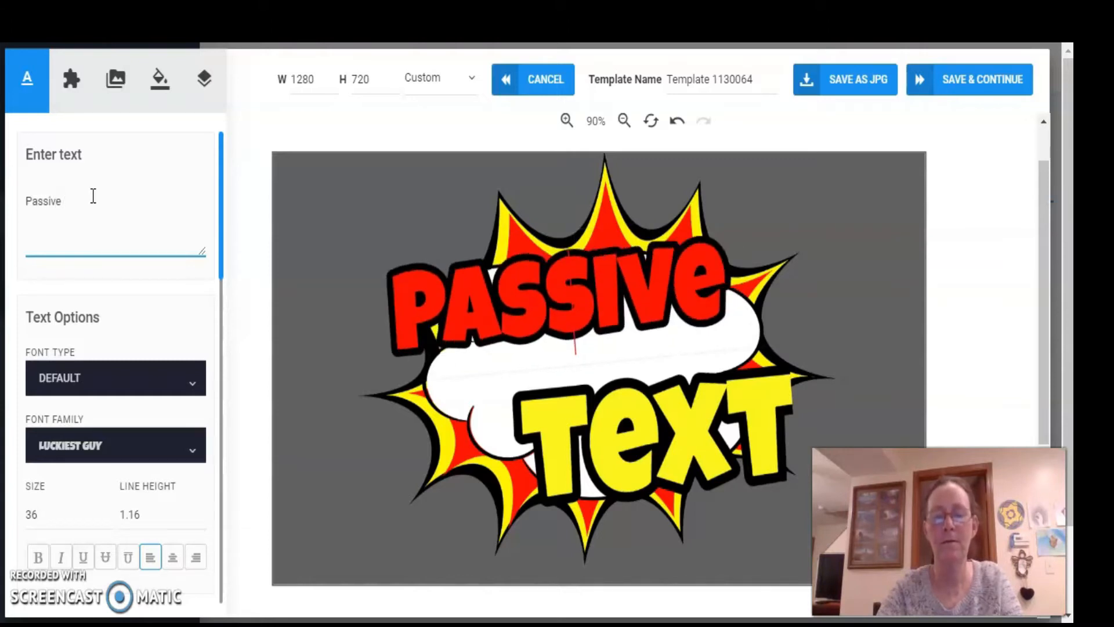
# Add a second line reading "profits" below "Passive" in the red caption.
pyautogui.press('Return')
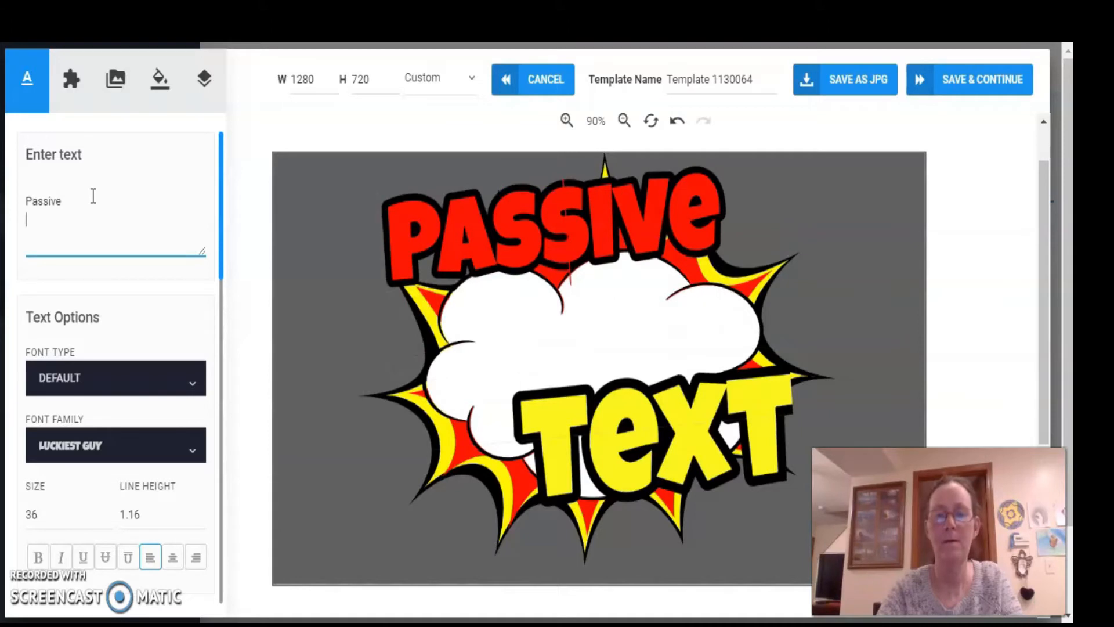
pyautogui.write('prof')
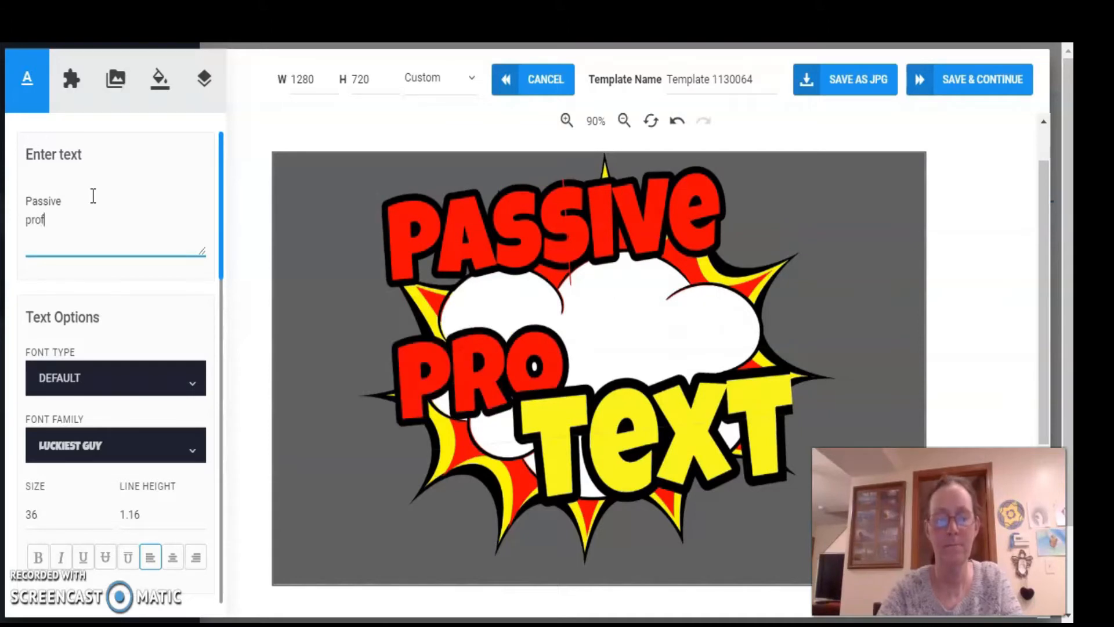
pyautogui.write('its')
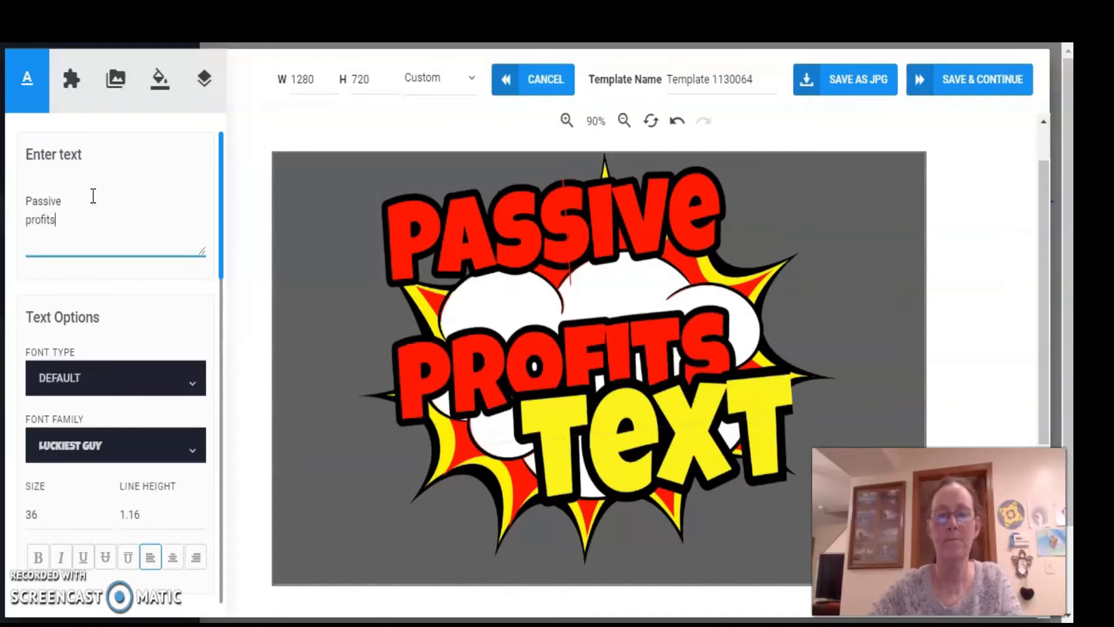
pyautogui.click(588, 309)
pyautogui.moveTo(575, 244); pyautogui.dragTo(598, 336)
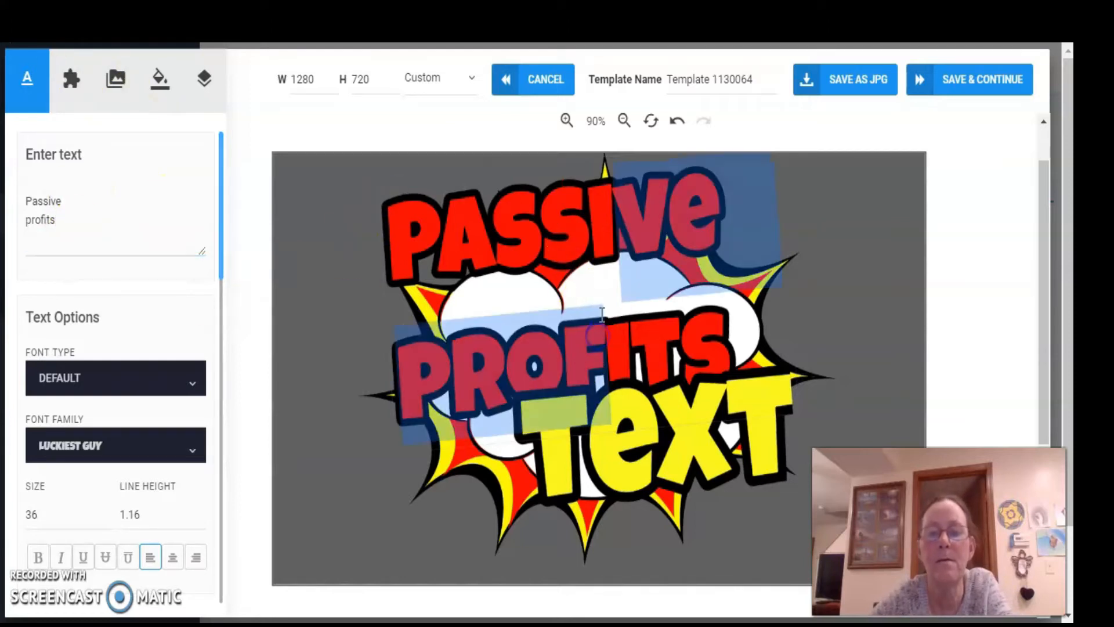
# Remove the "profits" line from the red caption, leaving only "Passive".
pyautogui.click(65, 228)
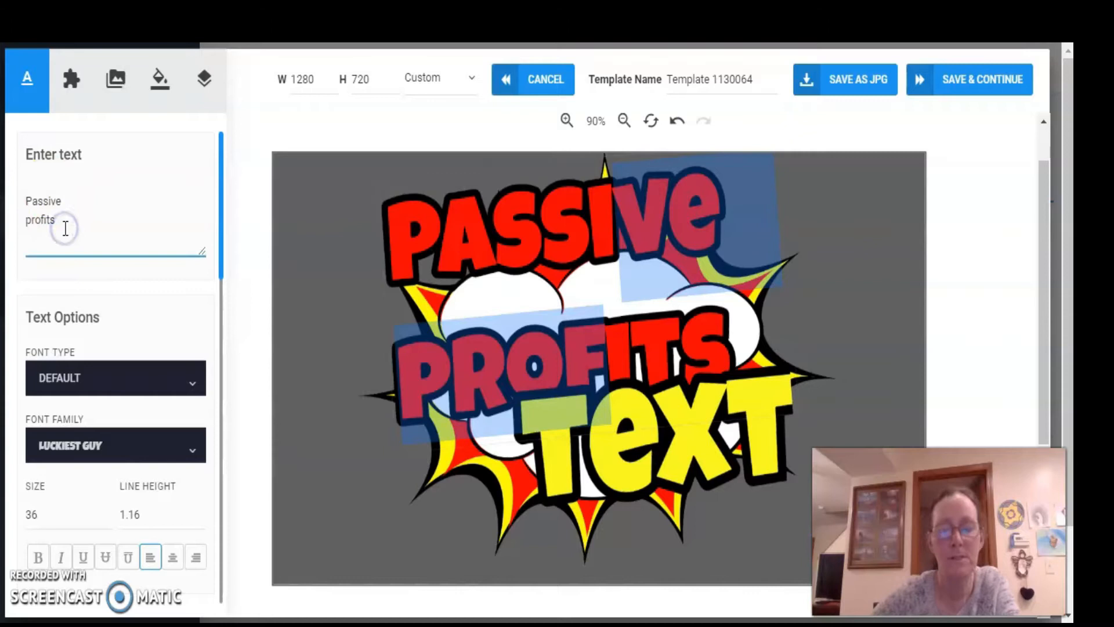
pyautogui.press('BackSpace')
pyautogui.press('BackSpace')
pyautogui.press('BackSpace')
pyautogui.press('BackSpace')
pyautogui.press('BackSpace')
pyautogui.press('BackSpace')
pyautogui.press('BackSpace')
pyautogui.press('BackSpace')
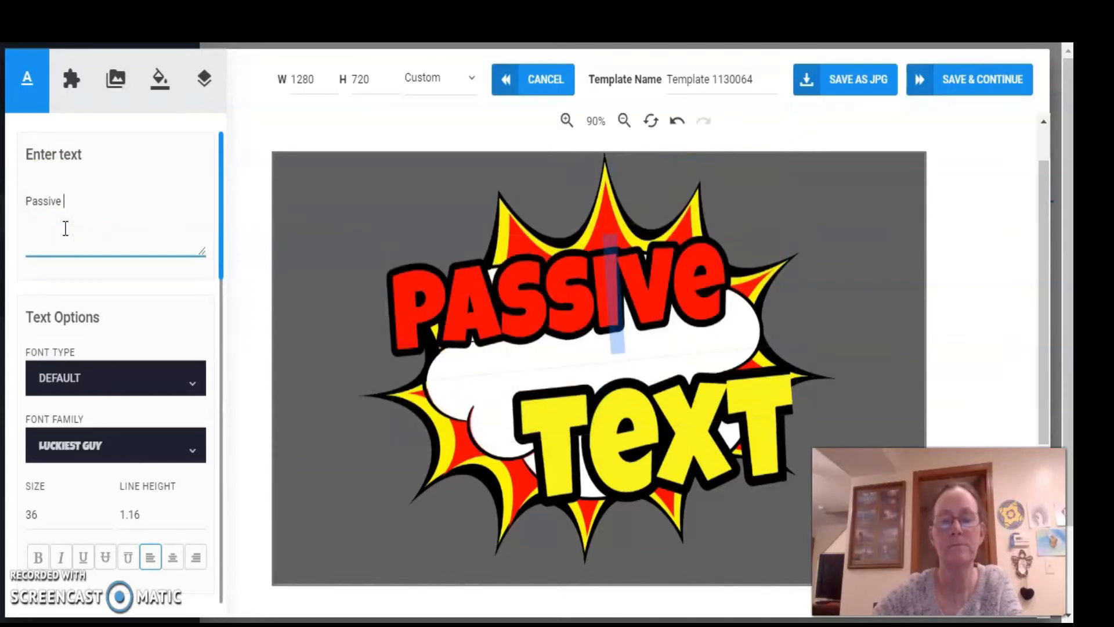
# Try dark grey, brown and muted grey-pink shades as the text colour of the Passive caption.
pyautogui.click(270, 242)
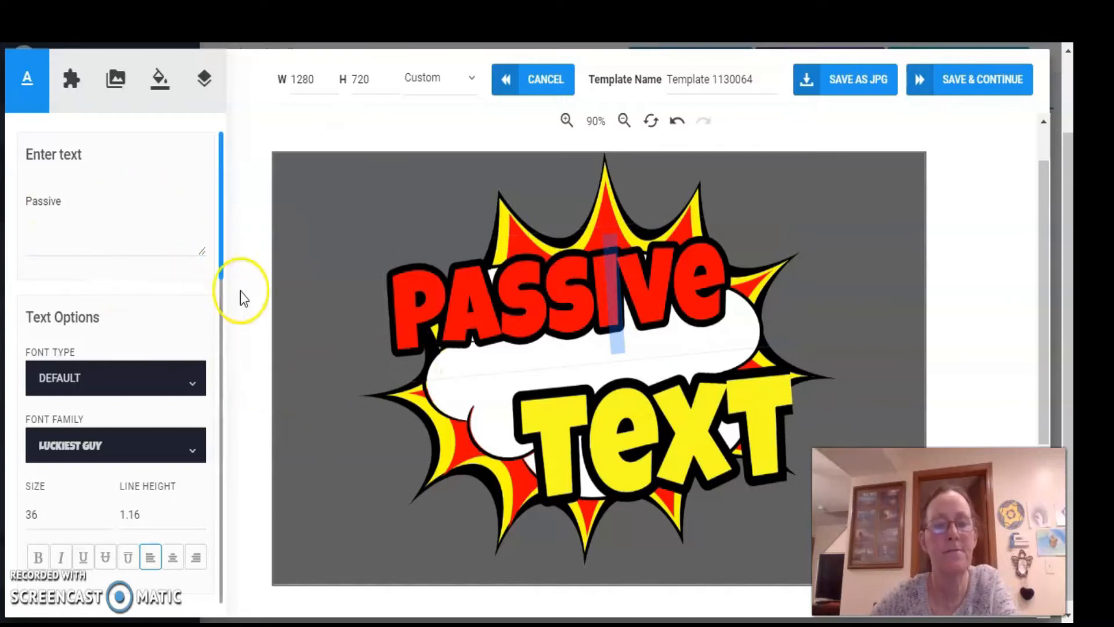
pyautogui.moveTo(565, 309); pyautogui.dragTo(588, 326)
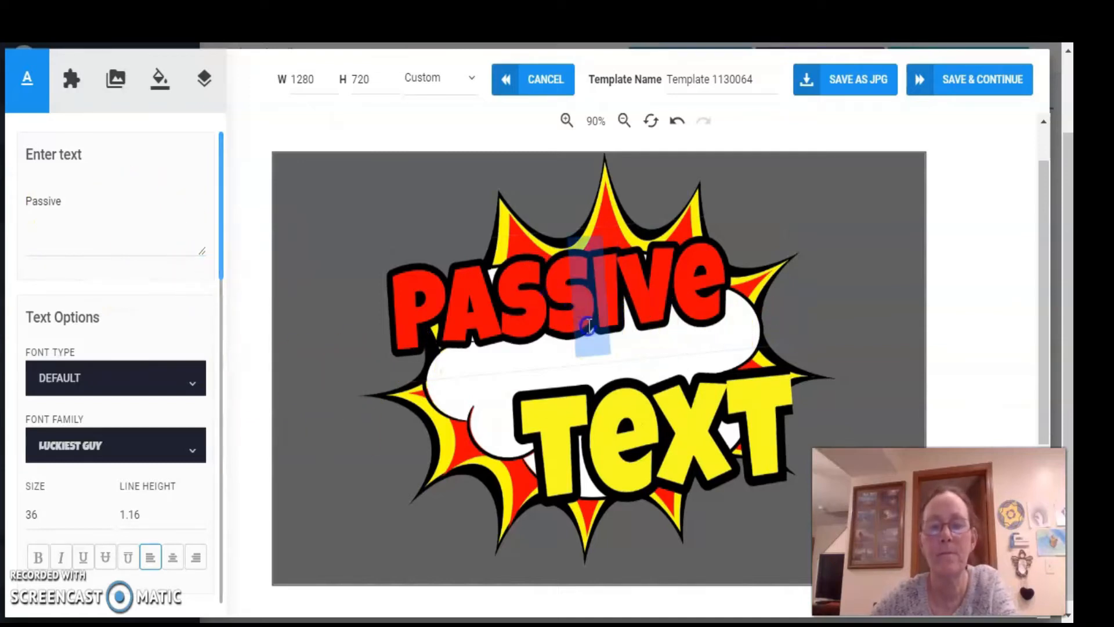
pyautogui.scroll(-8, 137, 374)
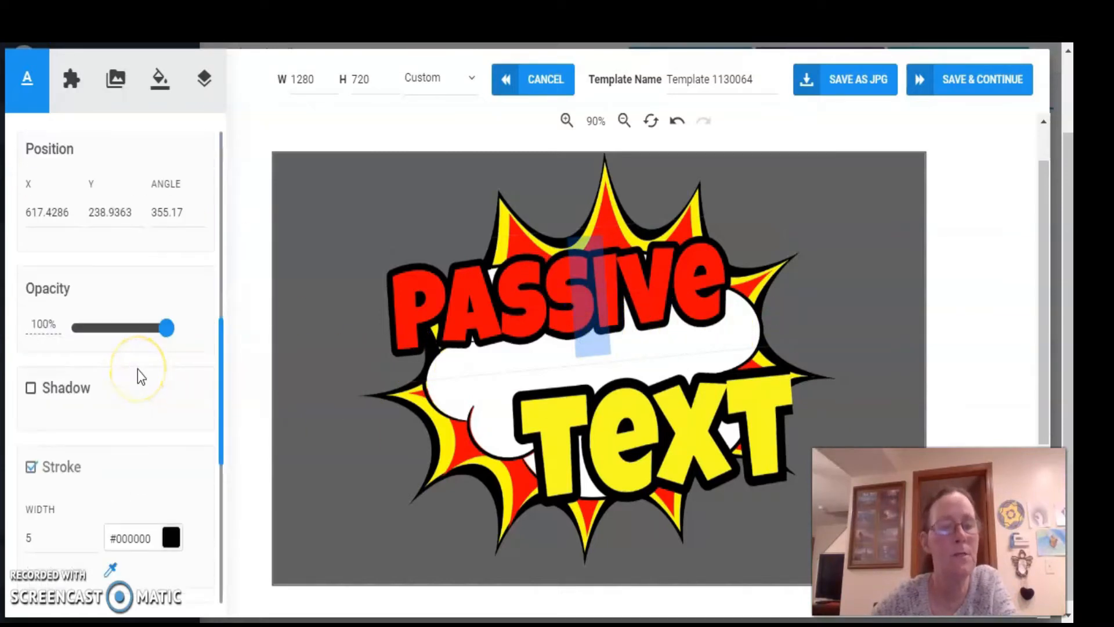
pyautogui.scroll(-5, 138, 371)
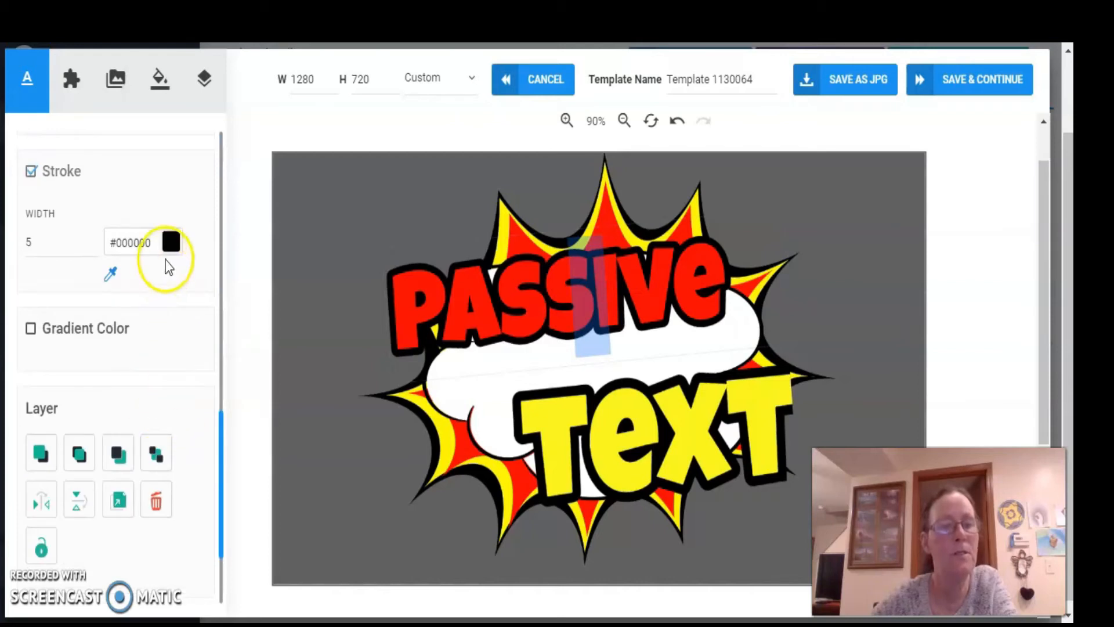
pyautogui.scroll(10, 183, 351)
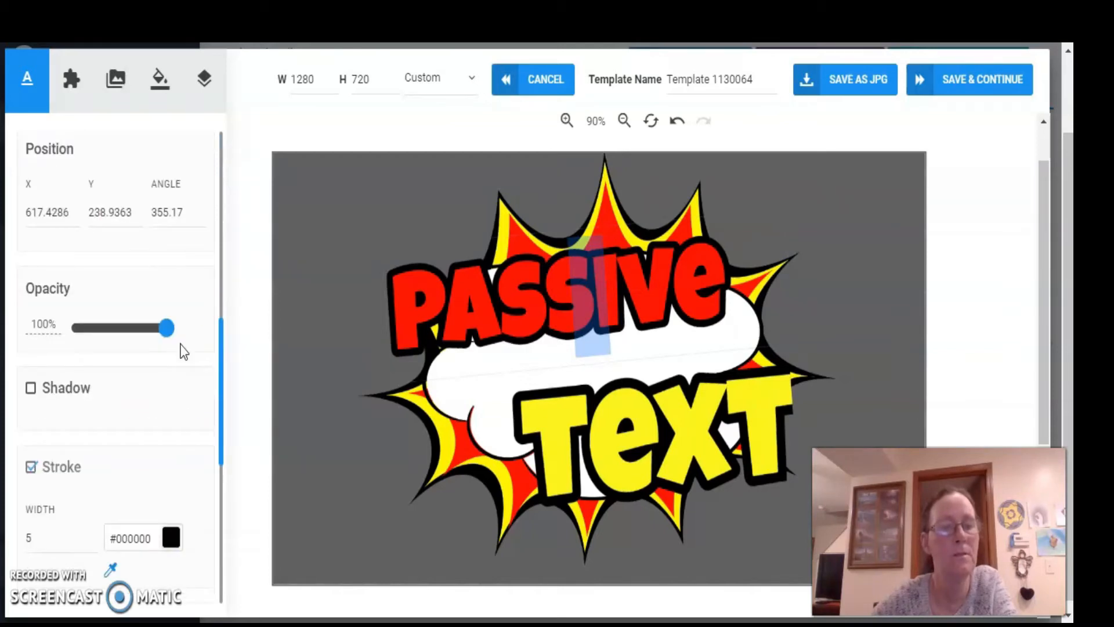
pyautogui.scroll(-2, 184, 351)
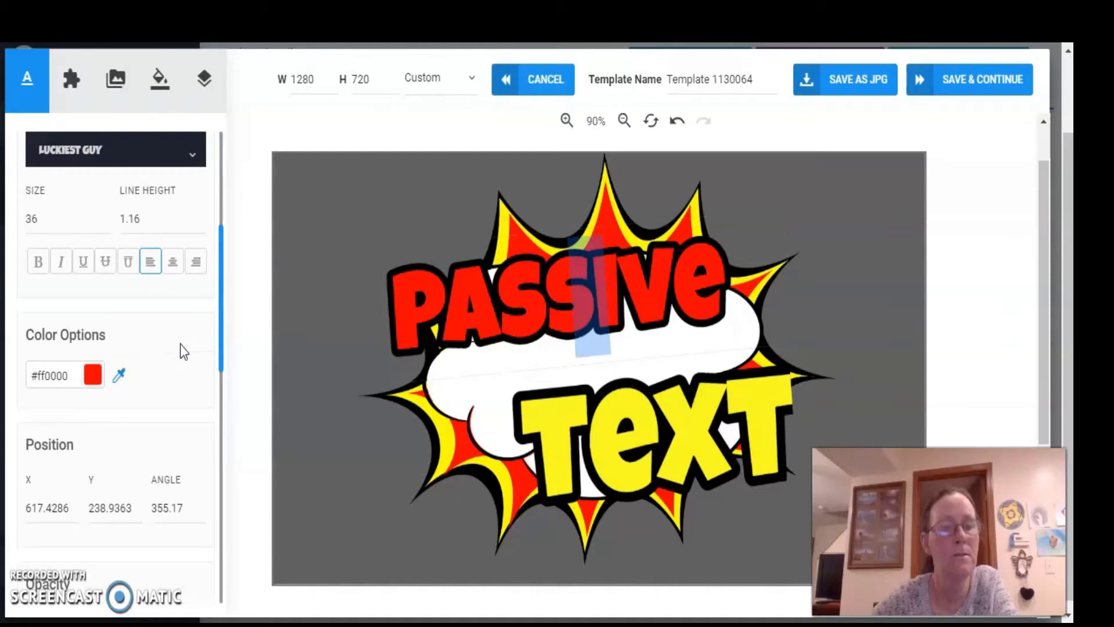
pyautogui.click(94, 375)
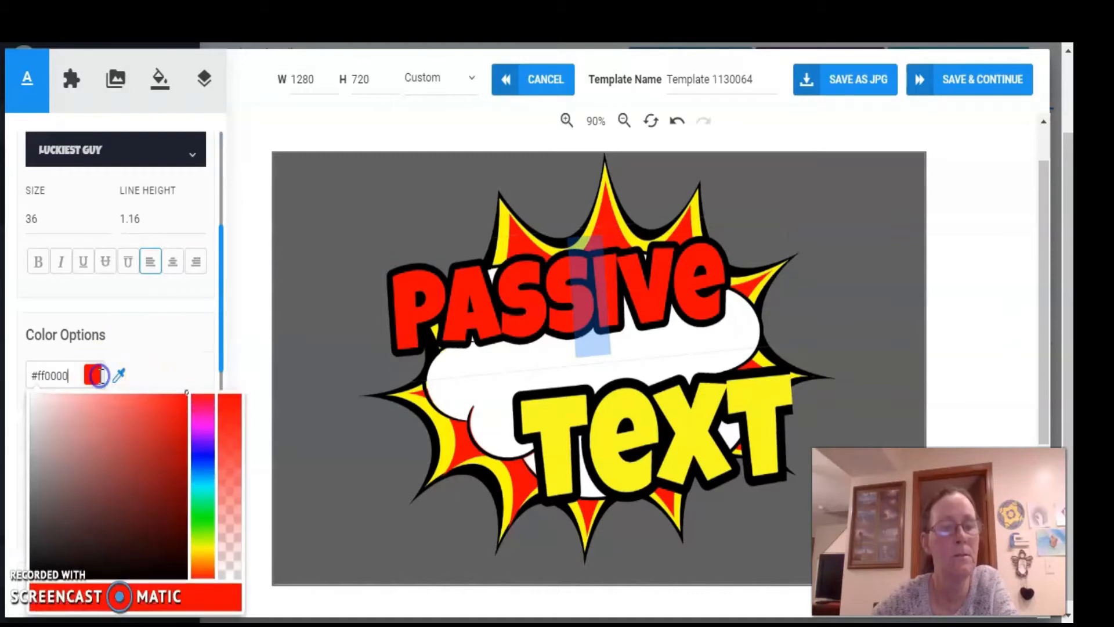
pyautogui.click(35, 573)
pyautogui.moveTo(42, 545); pyautogui.dragTo(42, 537)
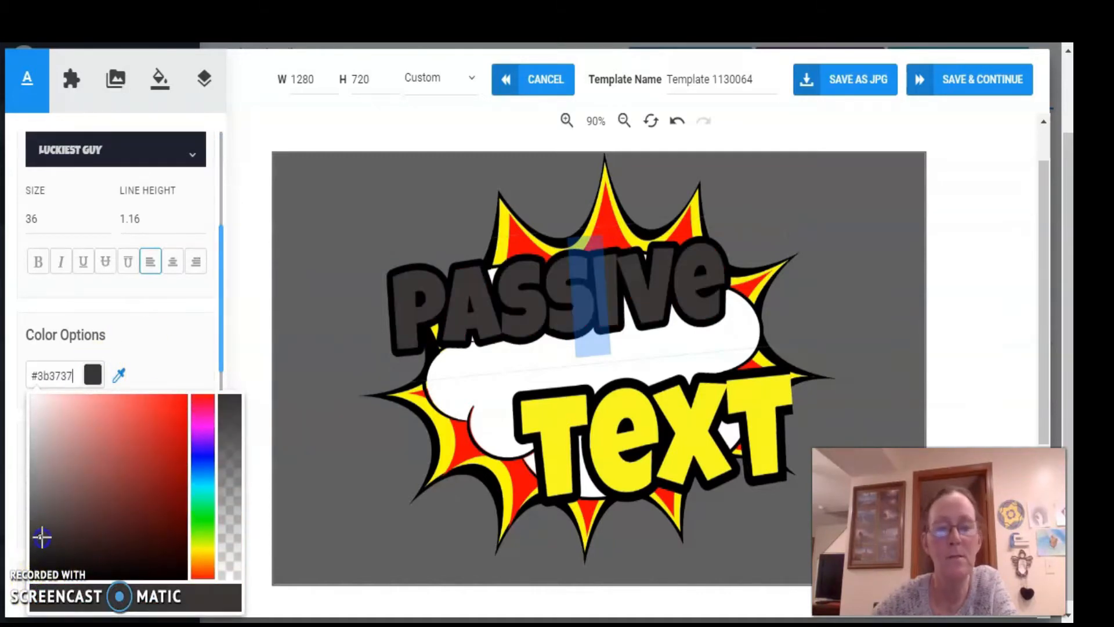
pyautogui.moveTo(55, 487); pyautogui.dragTo(53, 477)
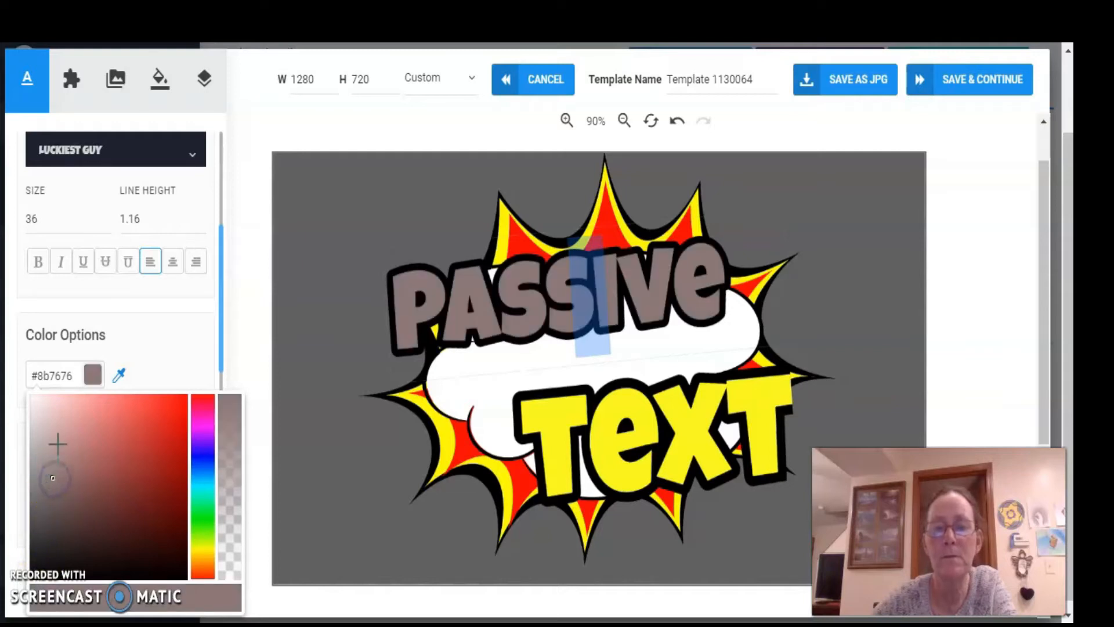
pyautogui.moveTo(115, 506)
pyautogui.mouseDown()
pyautogui.moveTo(119, 530)
pyautogui.moveTo(91, 527)
pyautogui.mouseUp()
pyautogui.click(67, 468)
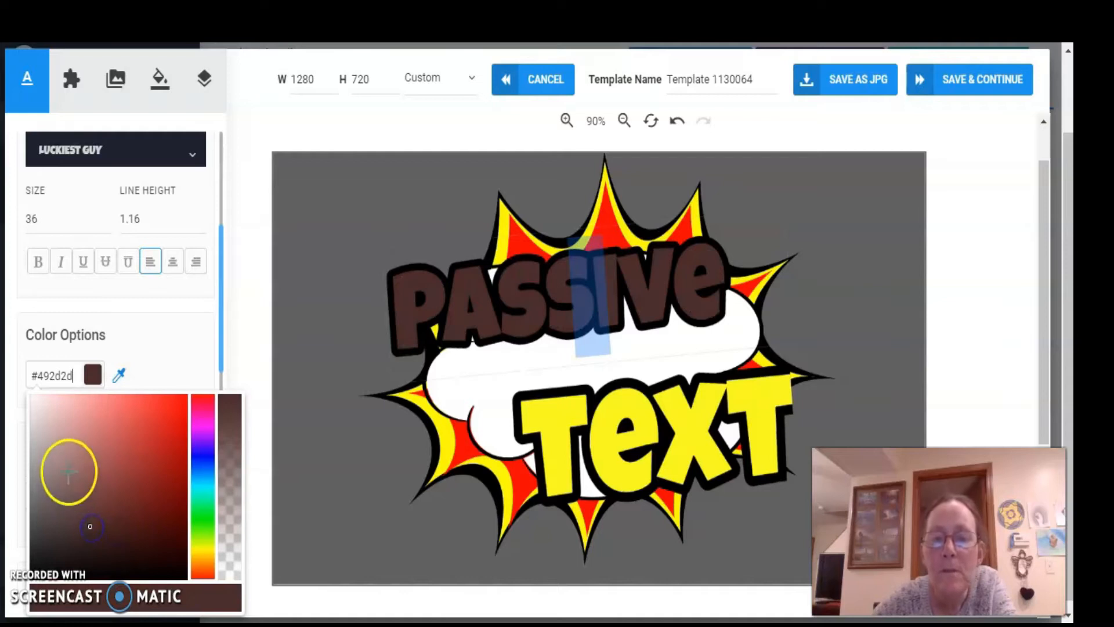
pyautogui.click(53, 436)
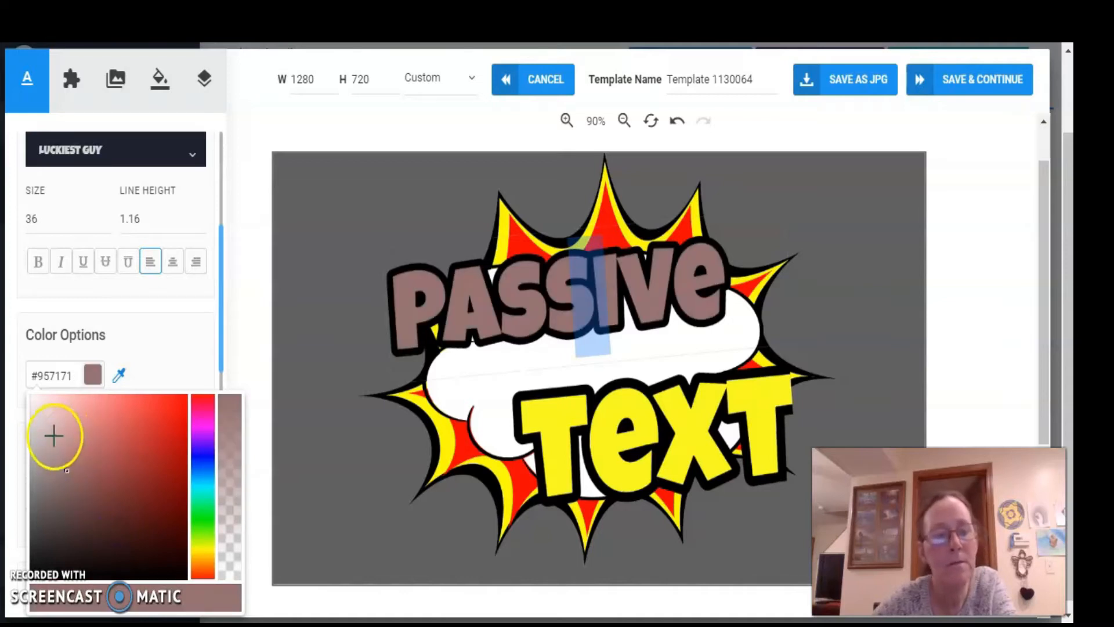
# Set the text colour of the Passive caption to bright red #e71b1b after trying darker shades.
pyautogui.click(112, 451)
pyautogui.click(137, 505)
pyautogui.click(77, 495)
pyautogui.click(84, 534)
pyautogui.click(135, 532)
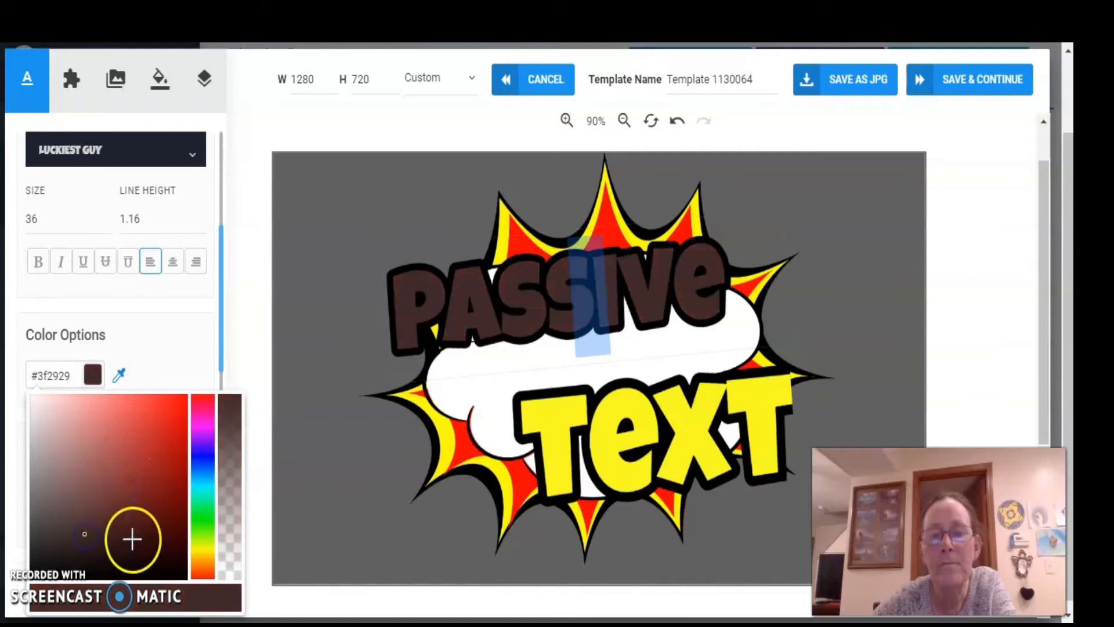
pyautogui.click(161, 484)
pyautogui.click(168, 455)
pyautogui.click(162, 423)
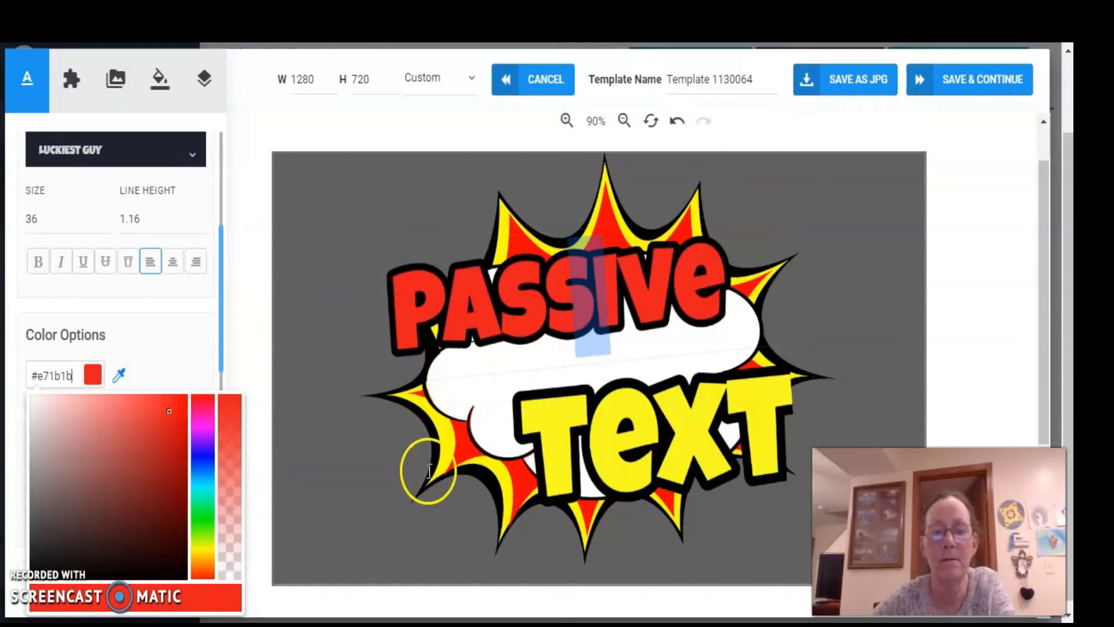
# Enlarge the burst image to nearly the full canvas width and recentre it behind the two captions.
pyautogui.click(443, 460)
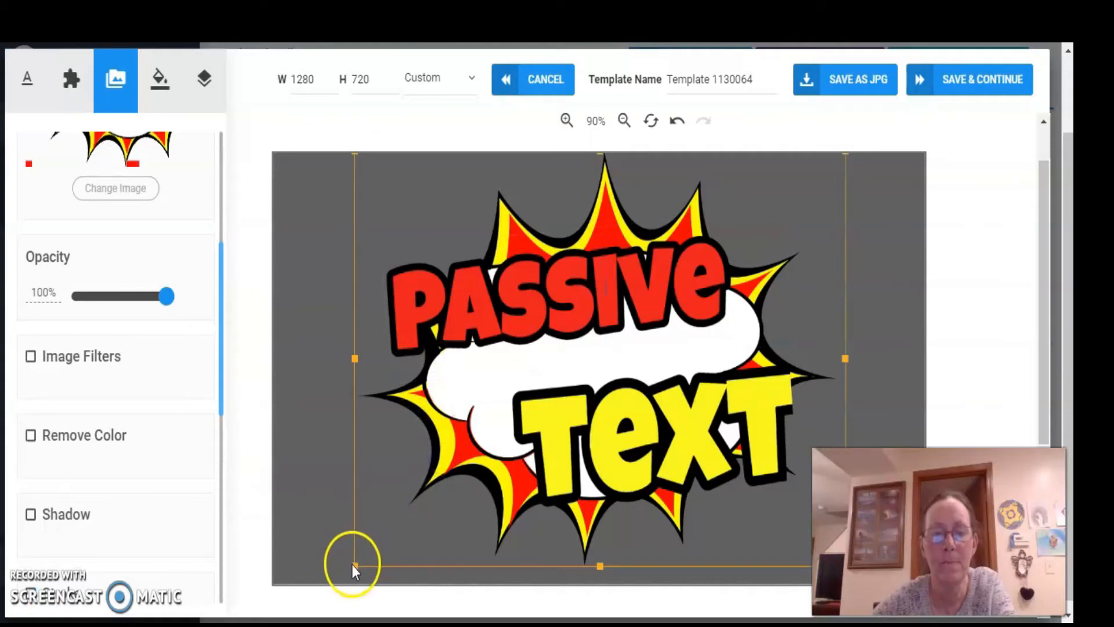
pyautogui.moveTo(353, 565); pyautogui.dragTo(87, 529)
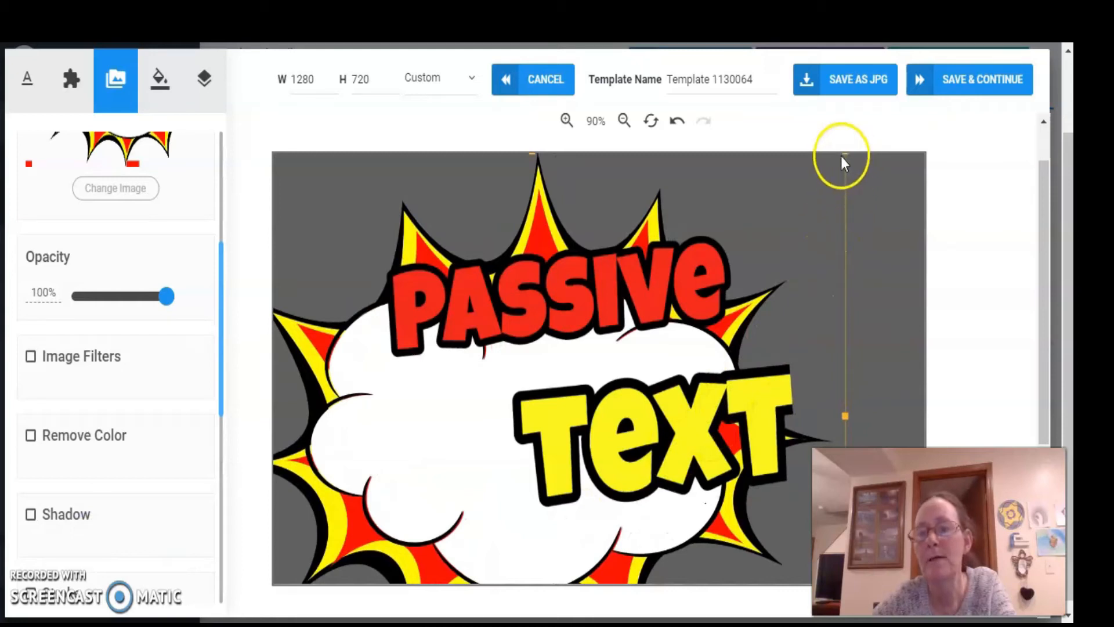
pyautogui.moveTo(846, 153); pyautogui.dragTo(974, 185)
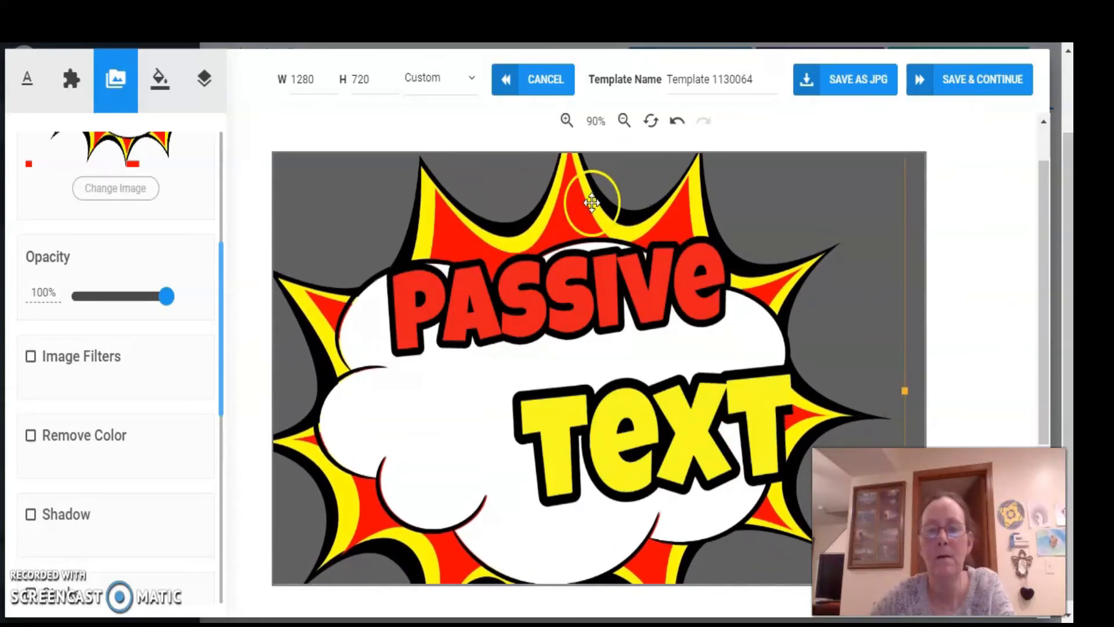
pyautogui.moveTo(581, 219); pyautogui.dragTo(613, 171)
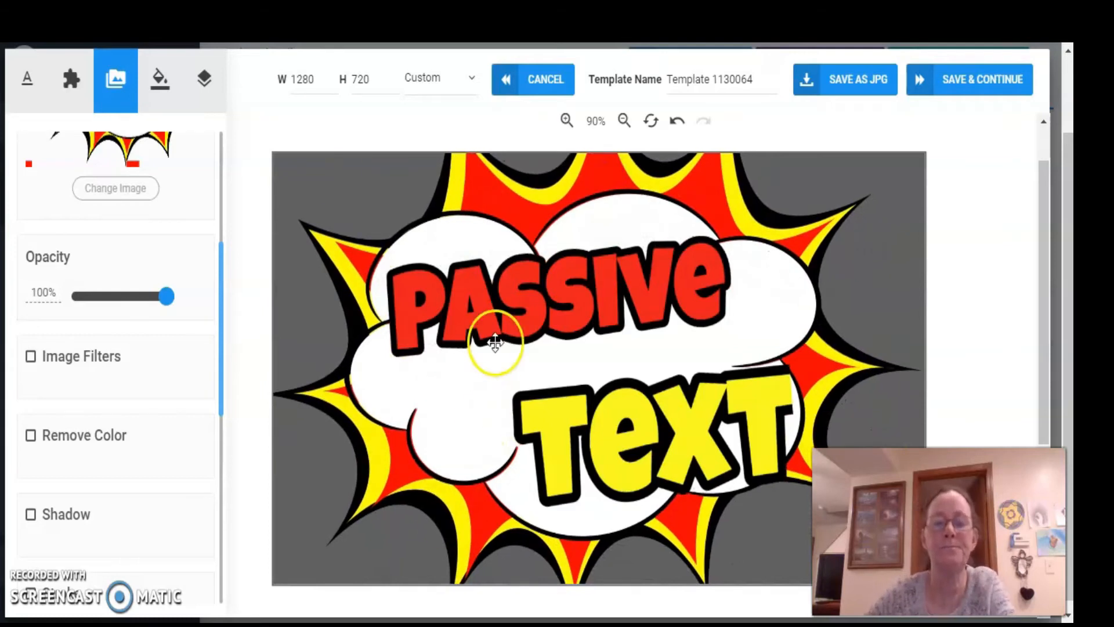
# Recolour the yellow TEXT caption, trying olive #83851c, near-black #151511 and light pink #f65a81.
pyautogui.click(510, 301)
pyautogui.click(572, 452)
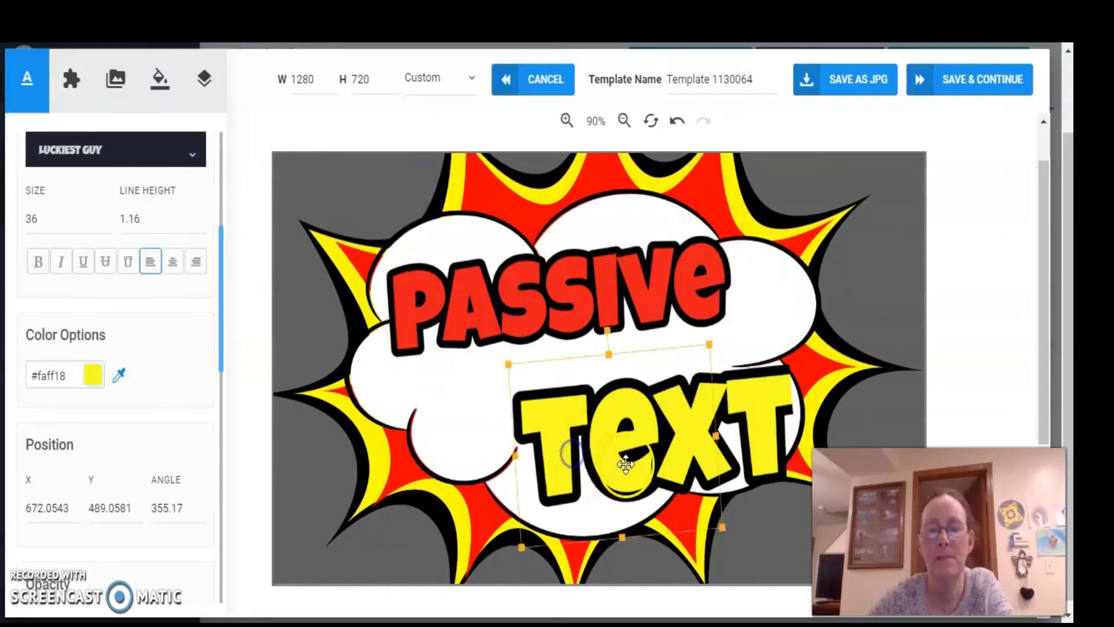
pyautogui.click(93, 377)
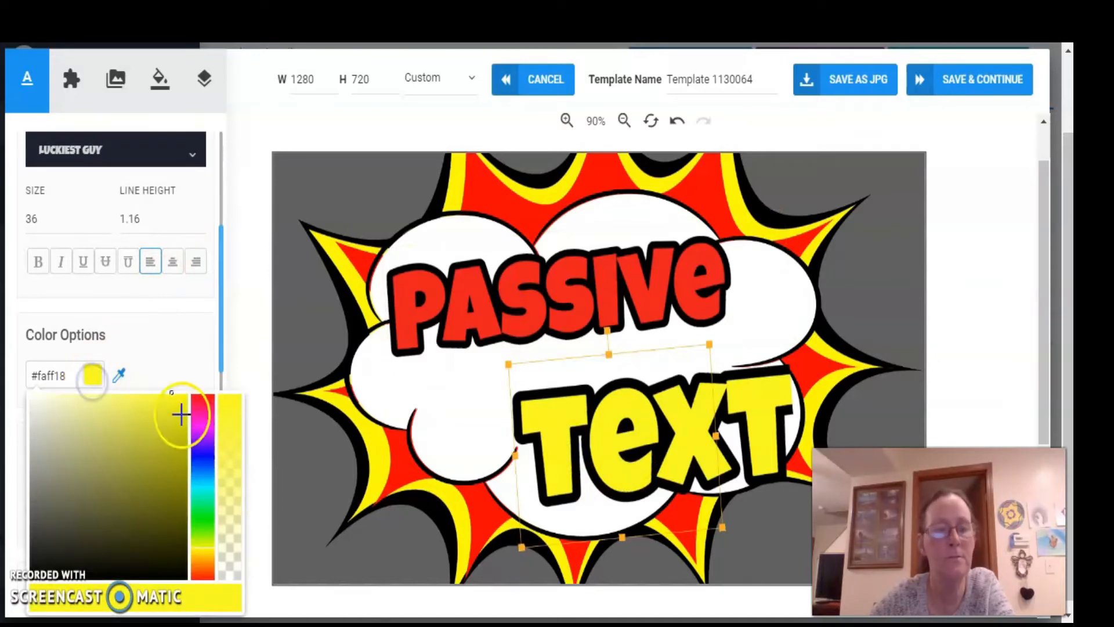
pyautogui.click(154, 482)
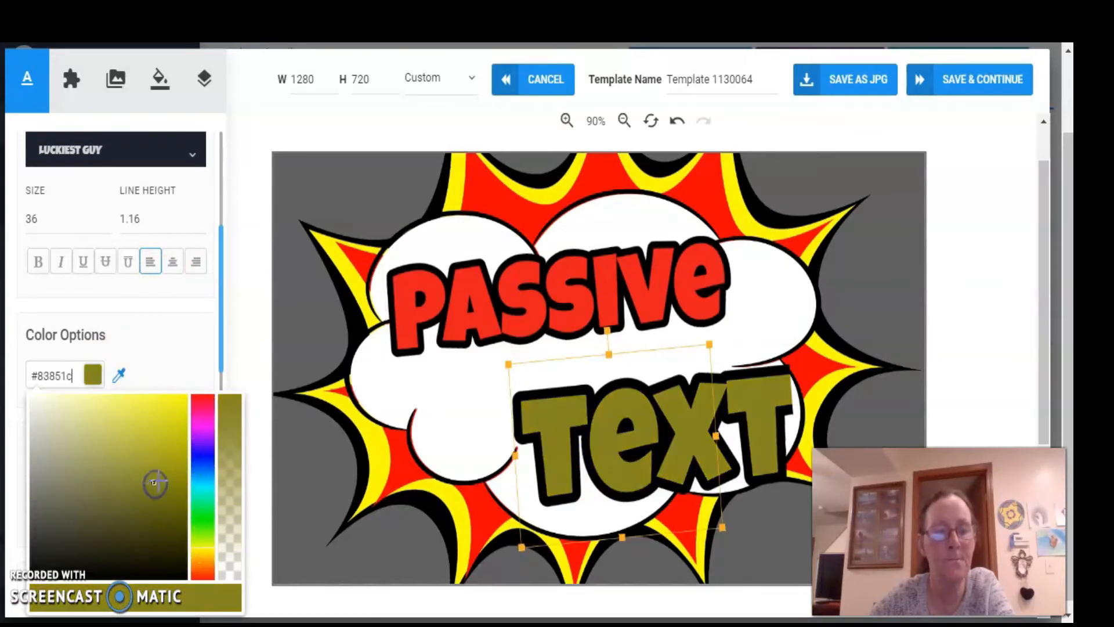
pyautogui.moveTo(153, 482)
pyautogui.mouseDown()
pyautogui.moveTo(156, 464)
pyautogui.moveTo(59, 564)
pyautogui.mouseUp()
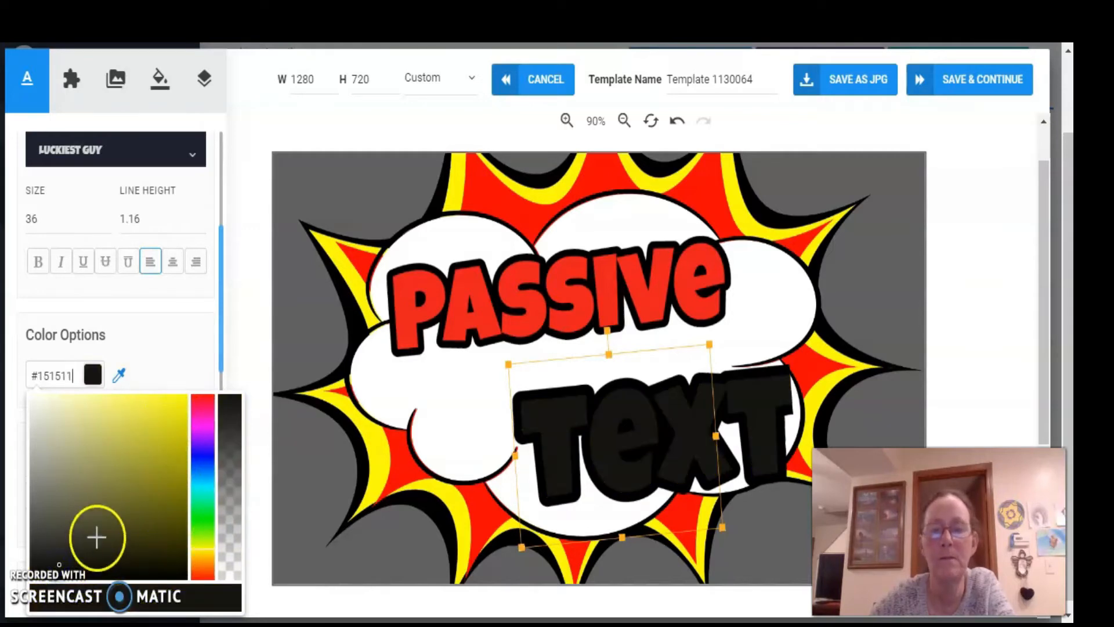
pyautogui.click(207, 429)
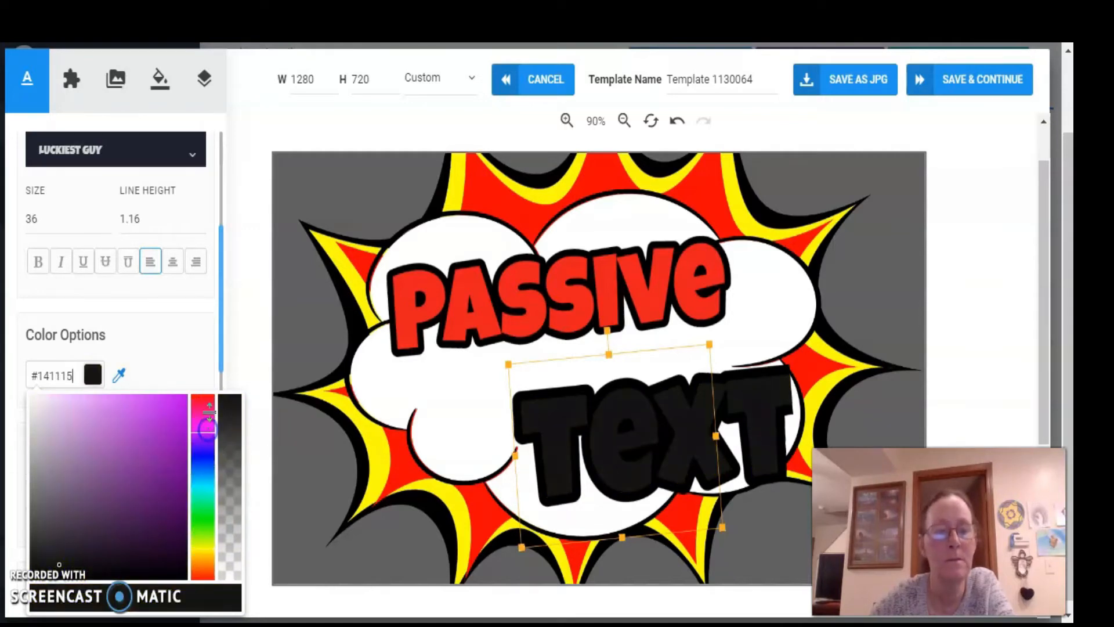
pyautogui.click(170, 436)
pyautogui.moveTo(169, 407)
pyautogui.mouseDown()
pyautogui.moveTo(175, 490)
pyautogui.moveTo(129, 399)
pyautogui.mouseUp()
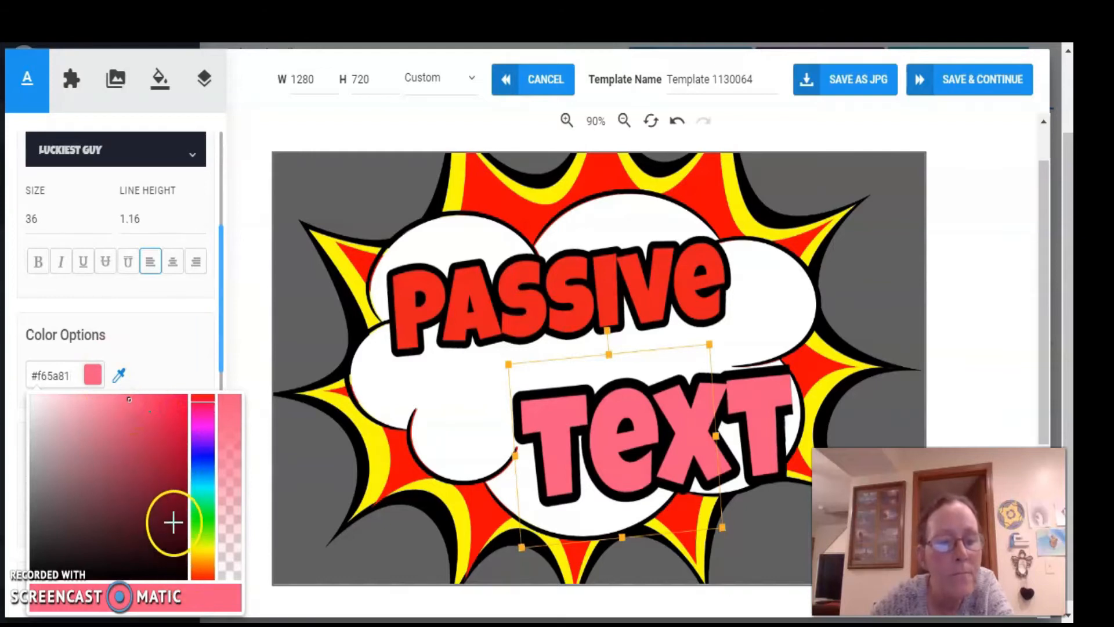
# Darken the TEXT caption's colour from a strong pink-red to deep crimson #790925.
pyautogui.scroll(2, 184, 493)
pyautogui.click(170, 493)
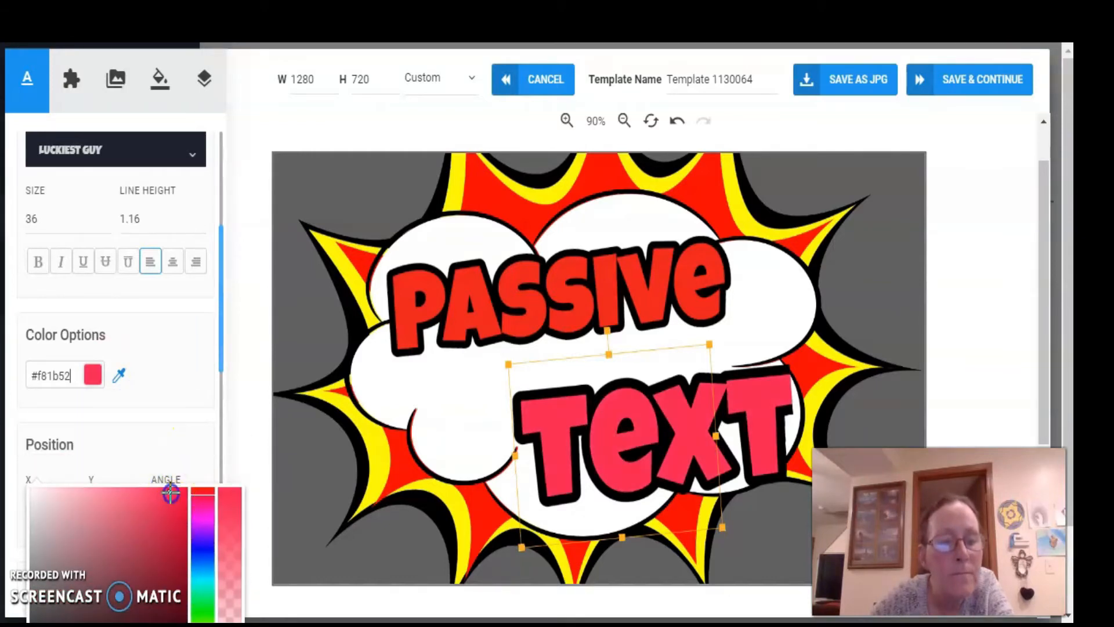
pyautogui.click(182, 522)
pyautogui.click(181, 562)
pyautogui.click(175, 583)
pyautogui.scroll(-2, 149, 544)
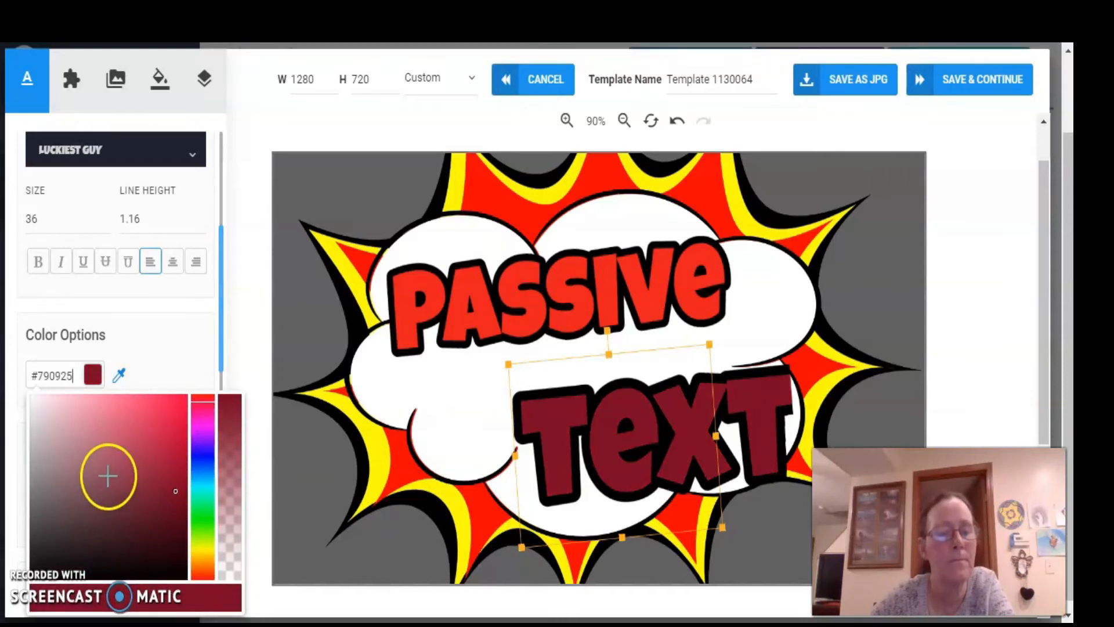
pyautogui.scroll(-1, 106, 475)
pyautogui.click(133, 599)
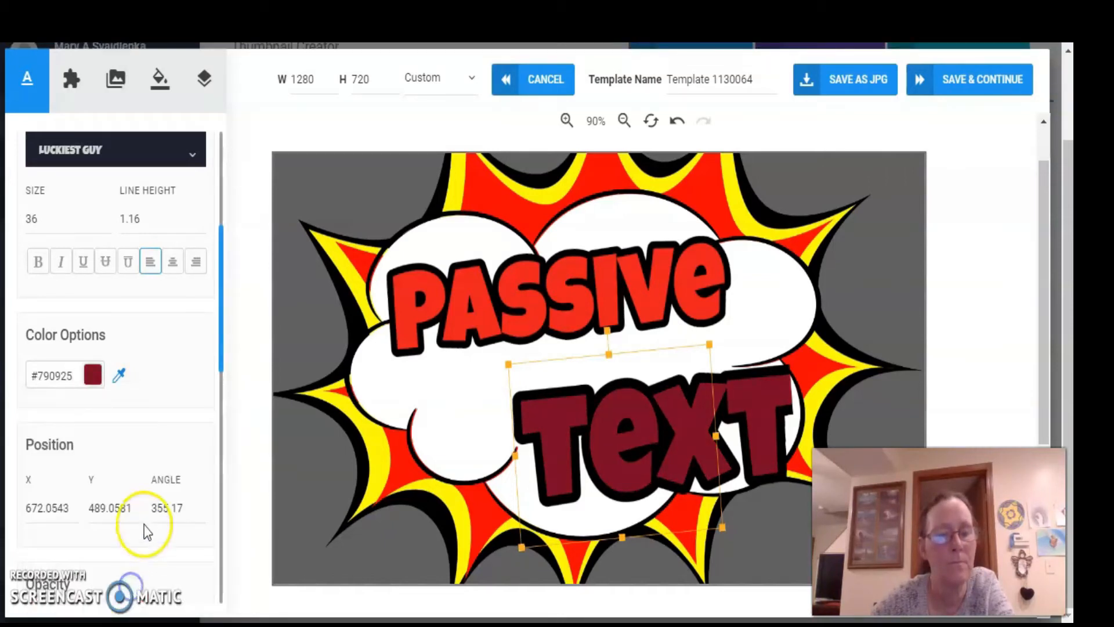
# Recolour the TEXT caption dusty pink #cf8b9d after trying pinks #de2376 and #e3174d, and centre it beneath the Passive caption.
pyautogui.click(92, 375)
pyautogui.click(203, 405)
pyautogui.moveTo(156, 440); pyautogui.dragTo(163, 418)
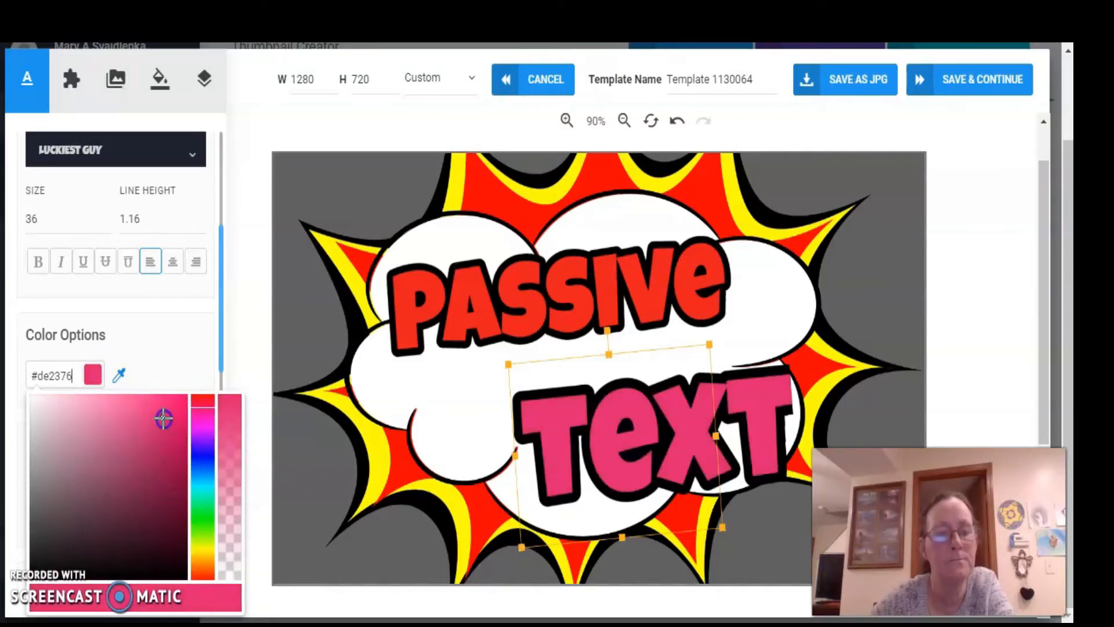
pyautogui.click(198, 402)
pyautogui.click(149, 447)
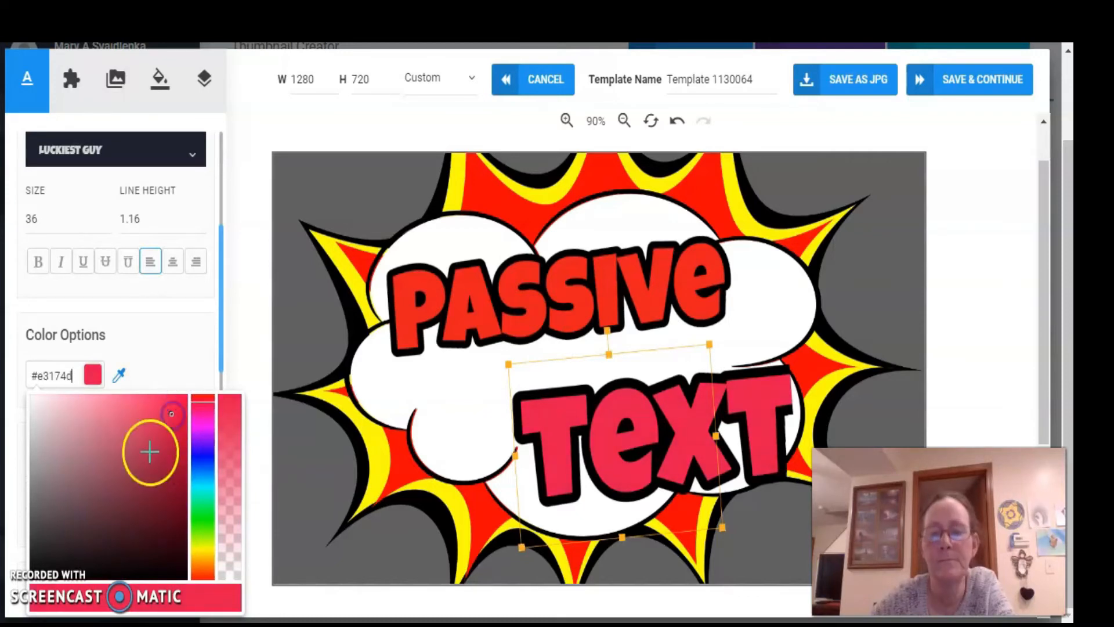
pyautogui.click(87, 436)
pyautogui.click(80, 429)
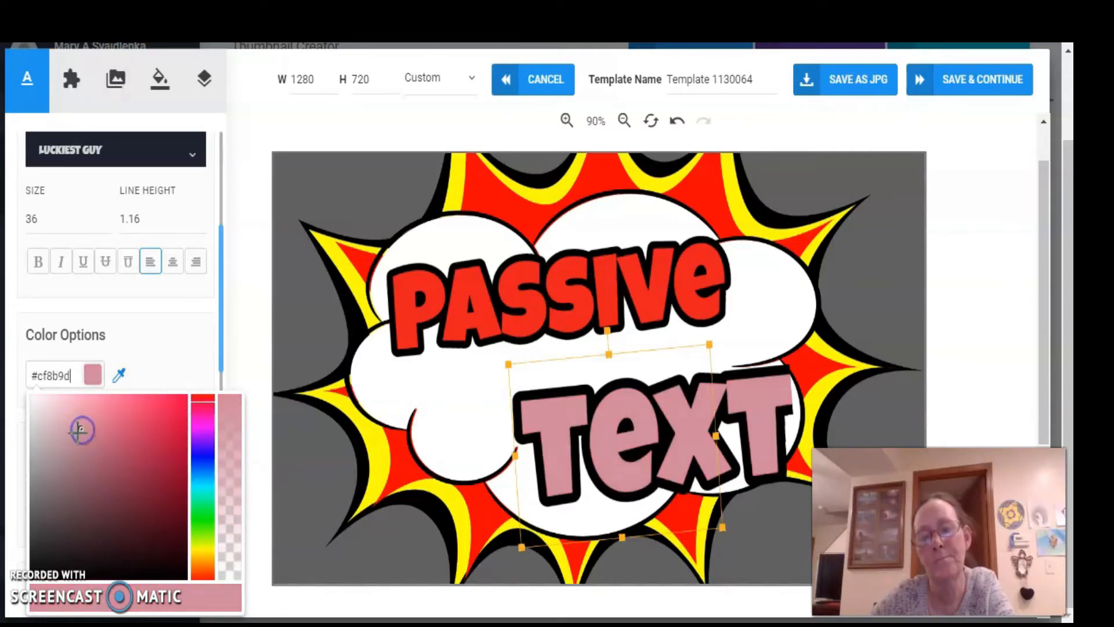
pyautogui.moveTo(566, 458); pyautogui.dragTo(486, 439)
# Replace the pink caption's wording with "profits" and shift it to the right beneath the Passive caption.
pyautogui.scroll(5, 104, 348)
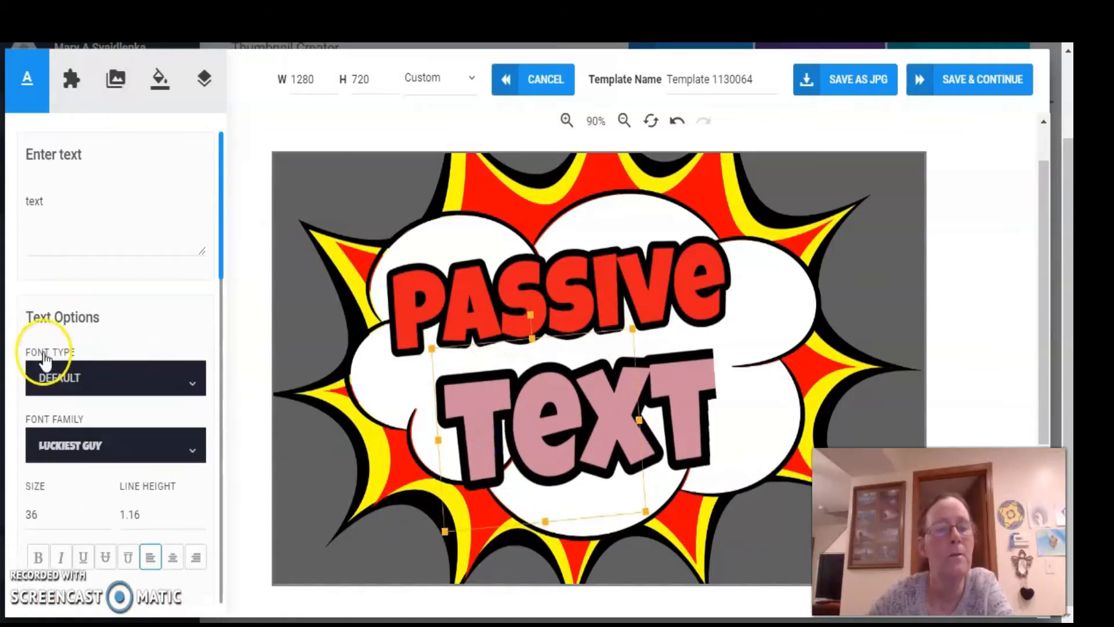
pyautogui.click(50, 200)
pyautogui.press('BackSpace')
pyautogui.press('BackSpace')
pyautogui.press('BackSpace')
pyautogui.press('BackSpace')
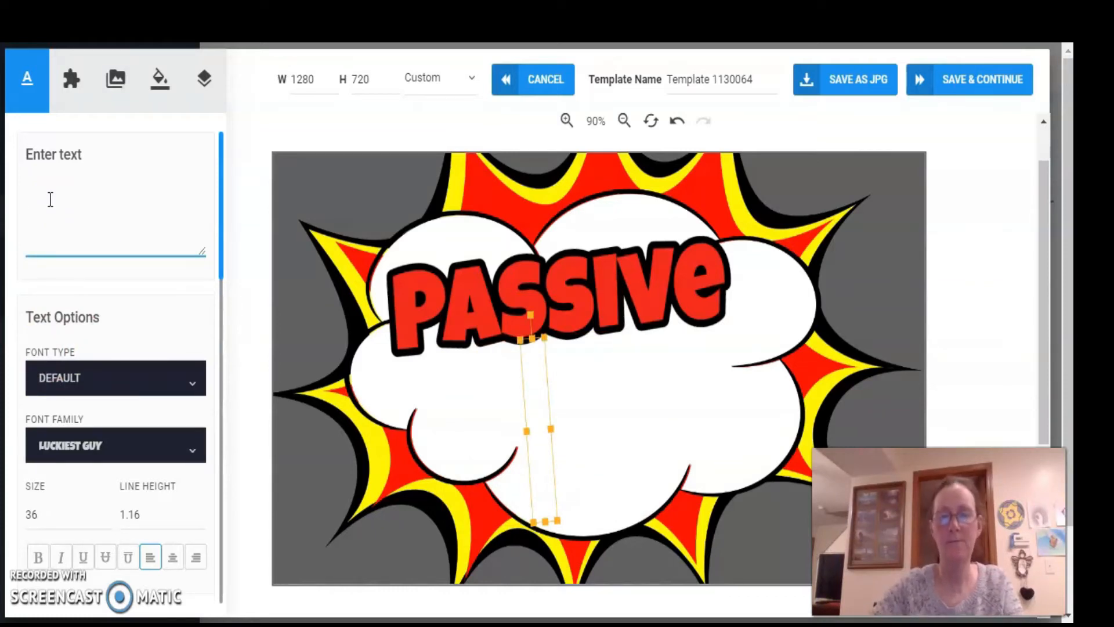
pyautogui.write('proffit')
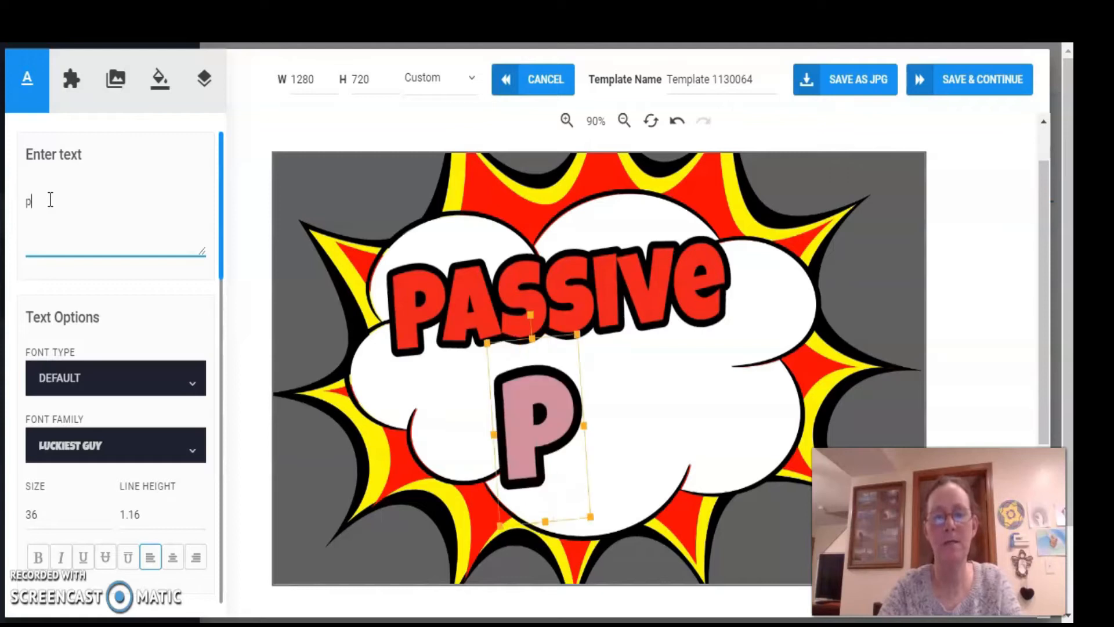
pyautogui.press('BackSpace')
pyautogui.press('BackSpace')
pyautogui.press('BackSpace')
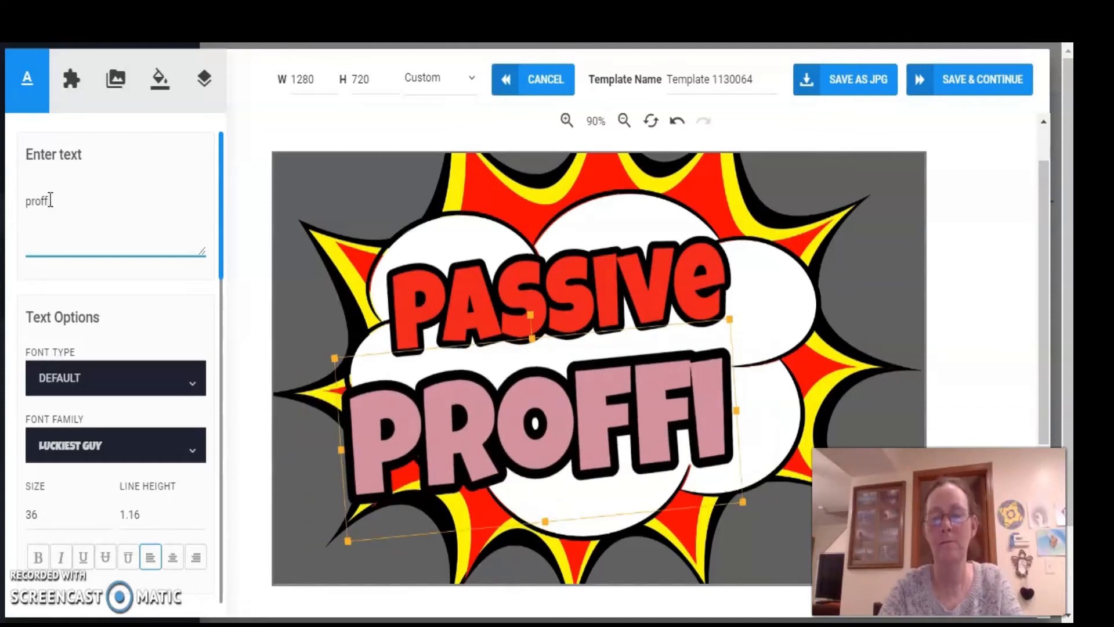
pyautogui.write('ts')
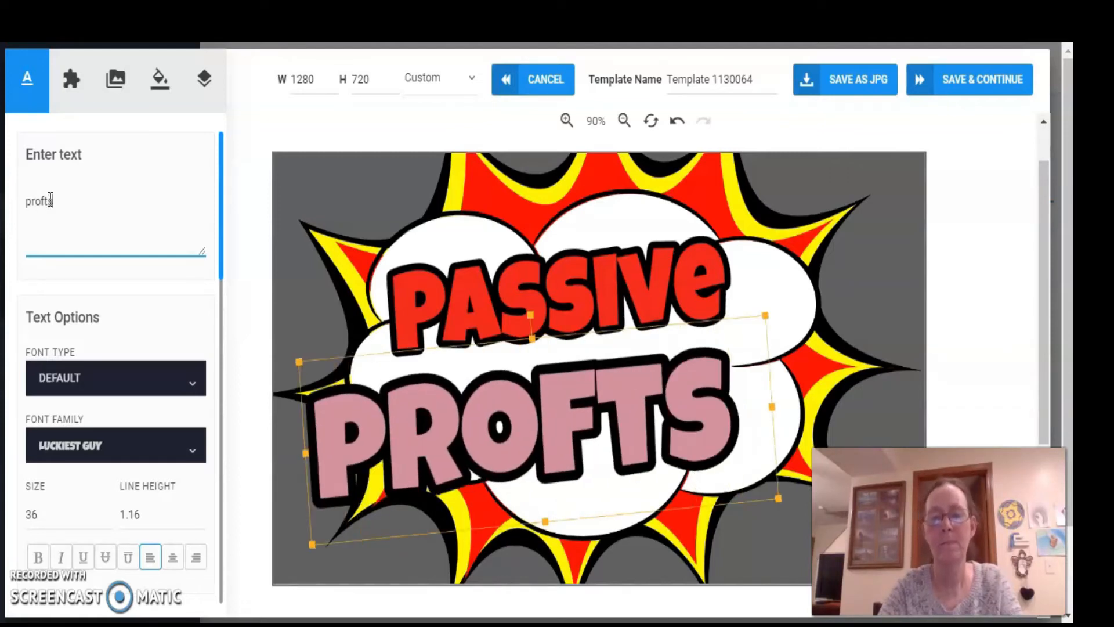
pyautogui.press('BackSpace')
pyautogui.press('BackSpace')
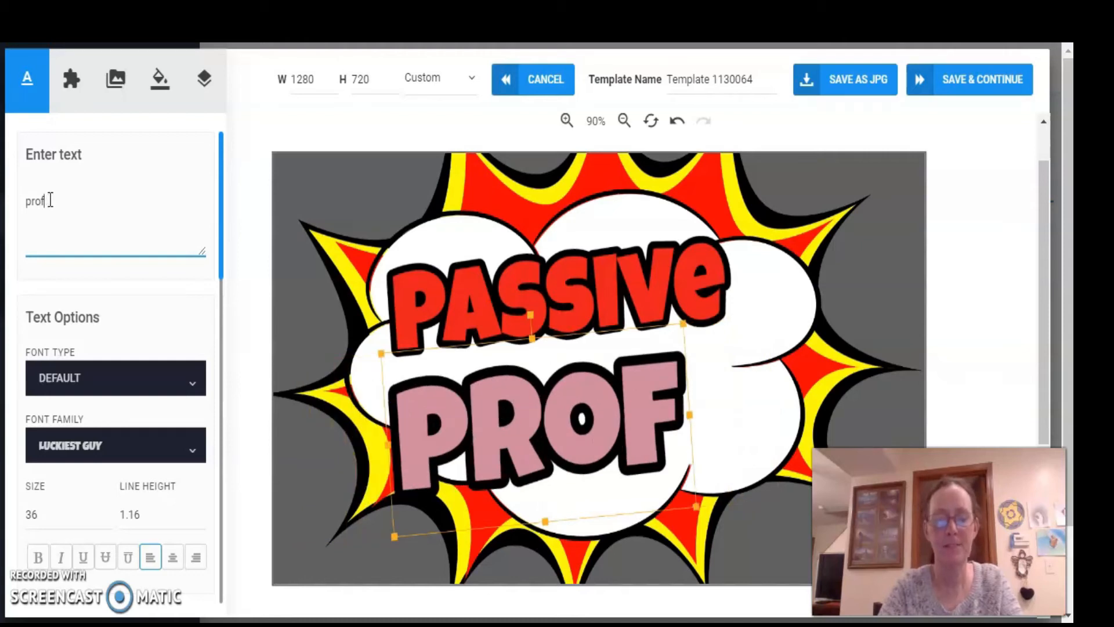
pyautogui.write('its')
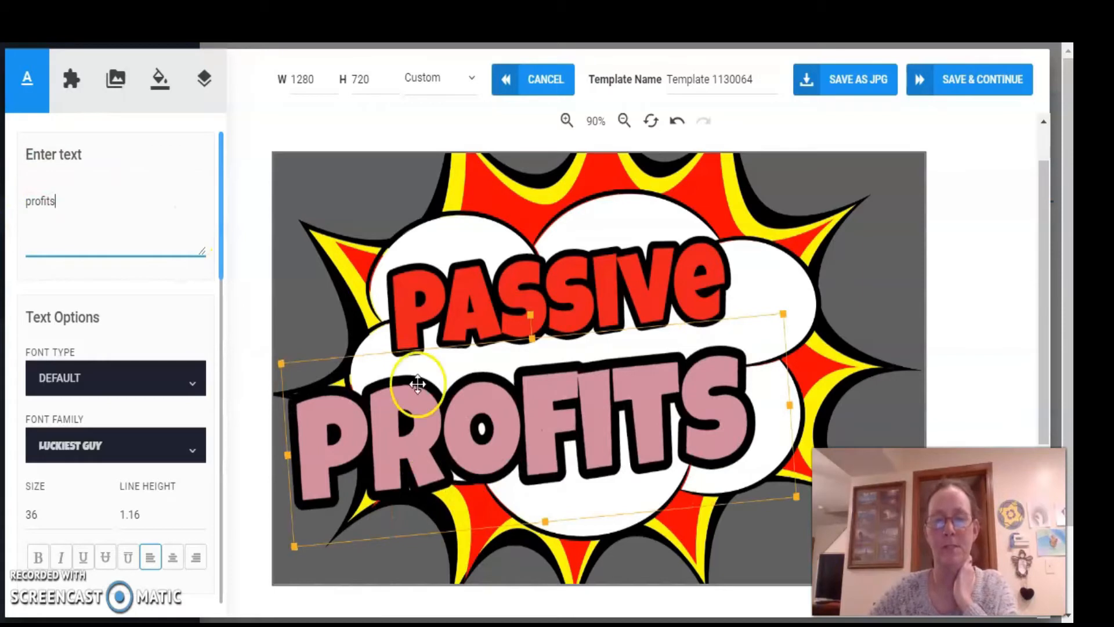
pyautogui.moveTo(515, 429); pyautogui.dragTo(601, 410)
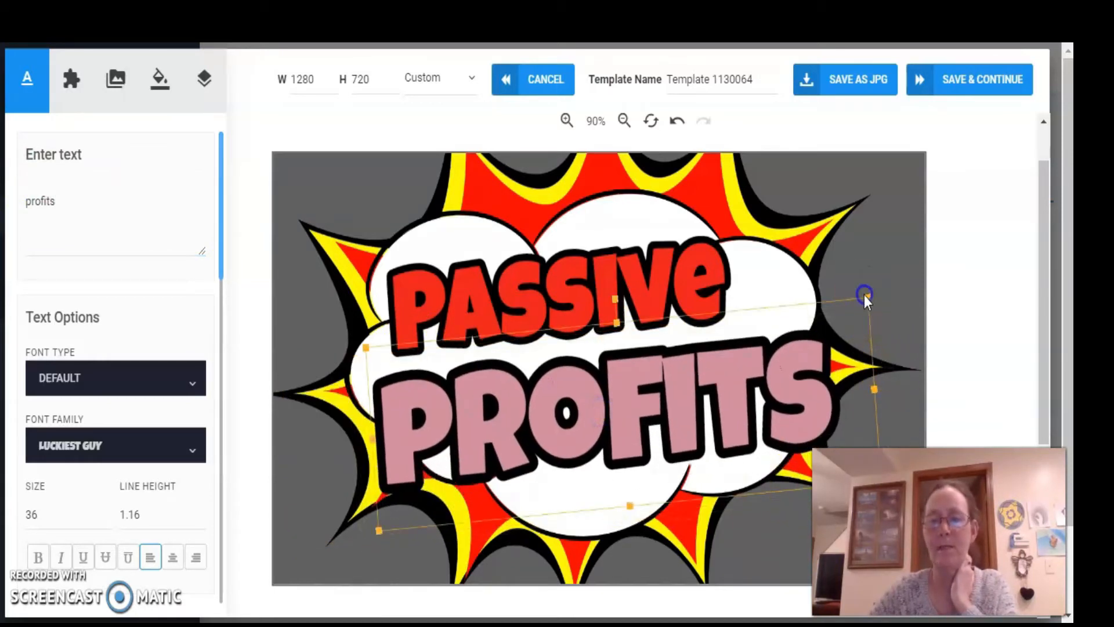
pyautogui.click(852, 305)
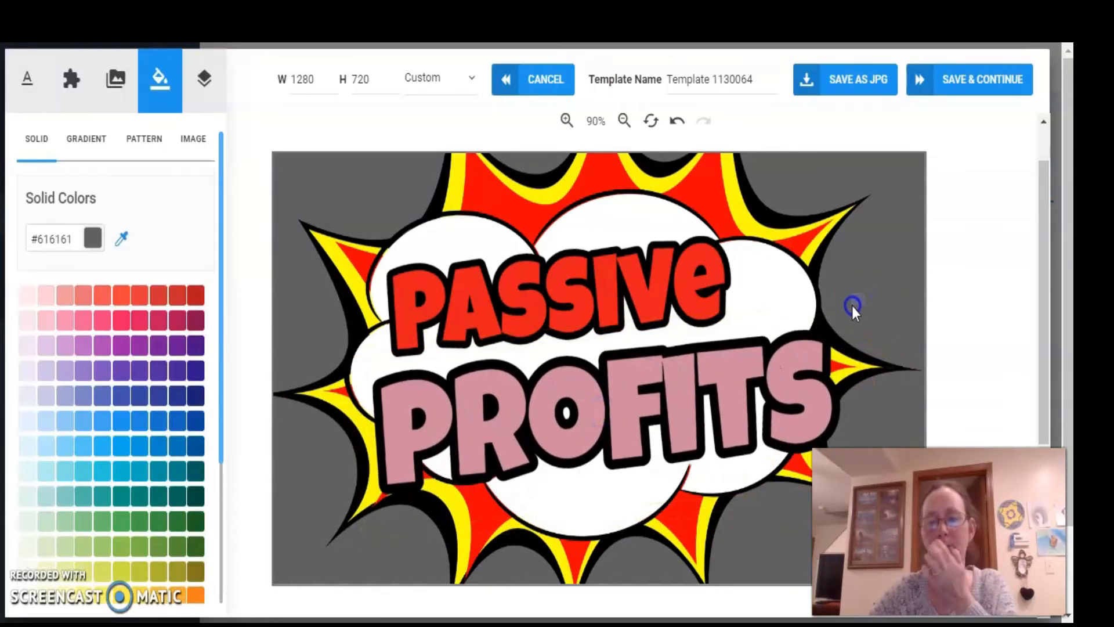
# Select the burst image and the Profits caption together and shrink them so the burst spans about four-fifths of the canvas width.
pyautogui.click(377, 524)
pyautogui.click(385, 531)
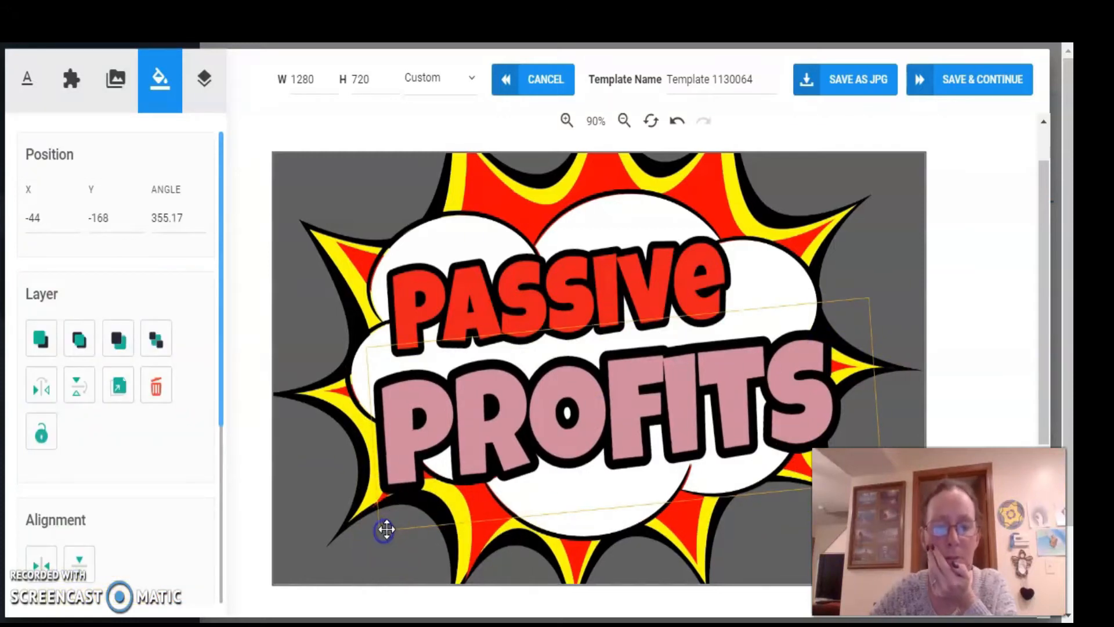
pyautogui.moveTo(637, 480); pyautogui.dragTo(637, 480)
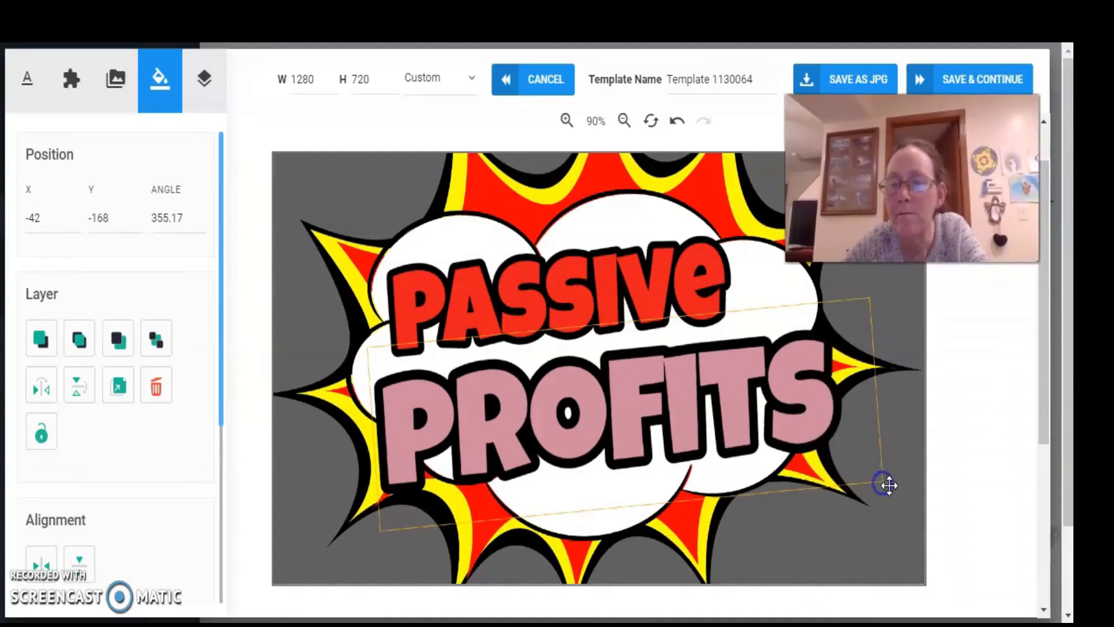
pyautogui.moveTo(846, 431)
pyautogui.mouseDown()
pyautogui.moveTo(785, 413)
pyautogui.moveTo(848, 447)
pyautogui.moveTo(848, 460)
pyautogui.moveTo(857, 453)
pyautogui.moveTo(848, 426)
pyautogui.mouseUp()
pyautogui.click(897, 535)
pyautogui.moveTo(898, 539); pyautogui.dragTo(858, 460)
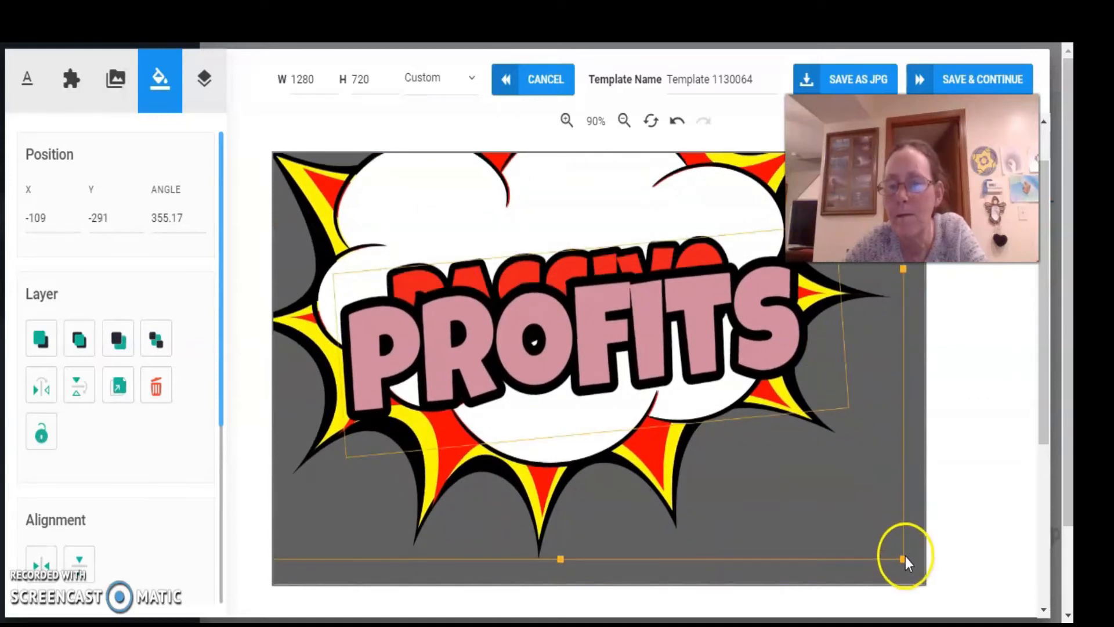
pyautogui.moveTo(902, 554); pyautogui.dragTo(830, 458)
pyautogui.click(761, 442)
pyautogui.moveTo(810, 500); pyautogui.dragTo(828, 554)
pyautogui.click(547, 452)
pyautogui.click(295, 565)
pyautogui.moveTo(295, 564); pyautogui.dragTo(402, 515)
# Position the grouped burst and Profits caption at about X 67, Y -65, with the burst behind Passive and Profits just beneath it.
pyautogui.moveTo(545, 447); pyautogui.dragTo(449, 518)
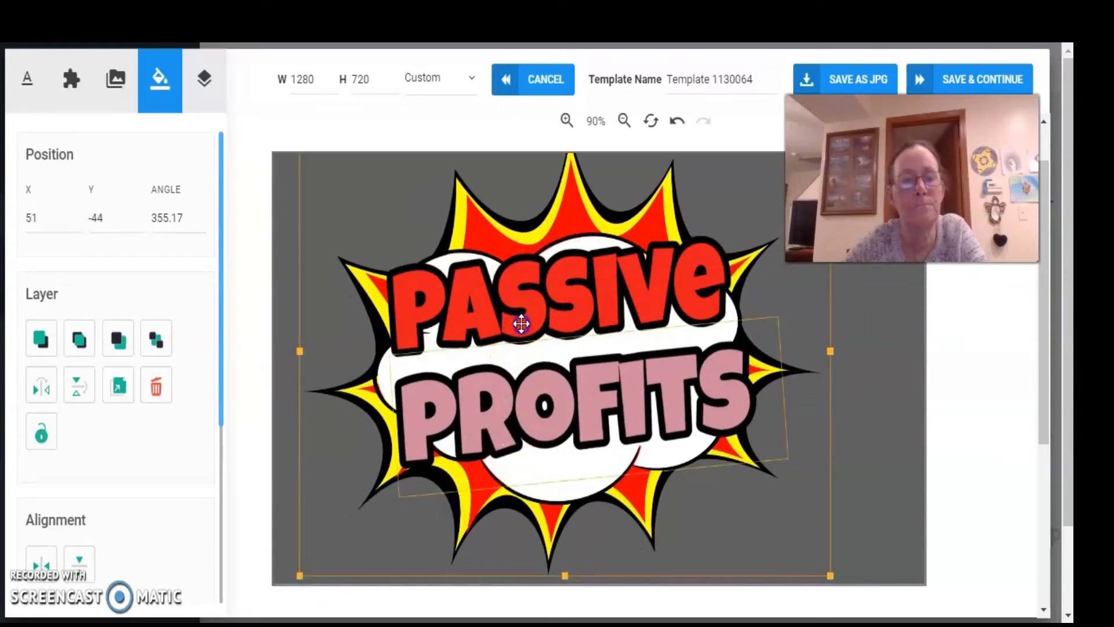
pyautogui.moveTo(618, 411); pyautogui.dragTo(572, 411)
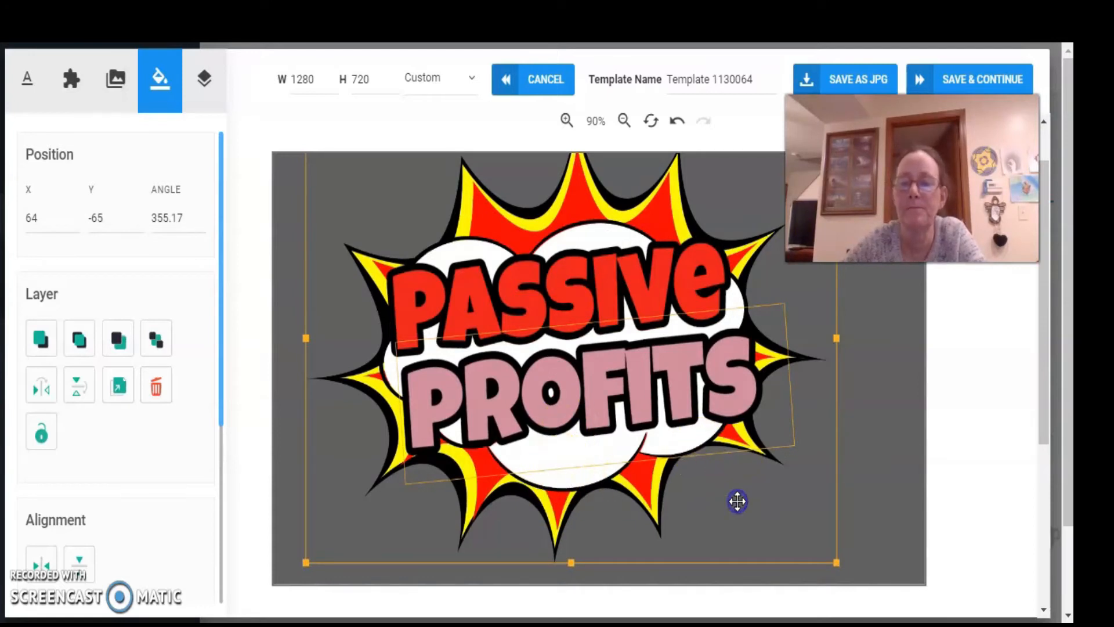
pyautogui.click(704, 484)
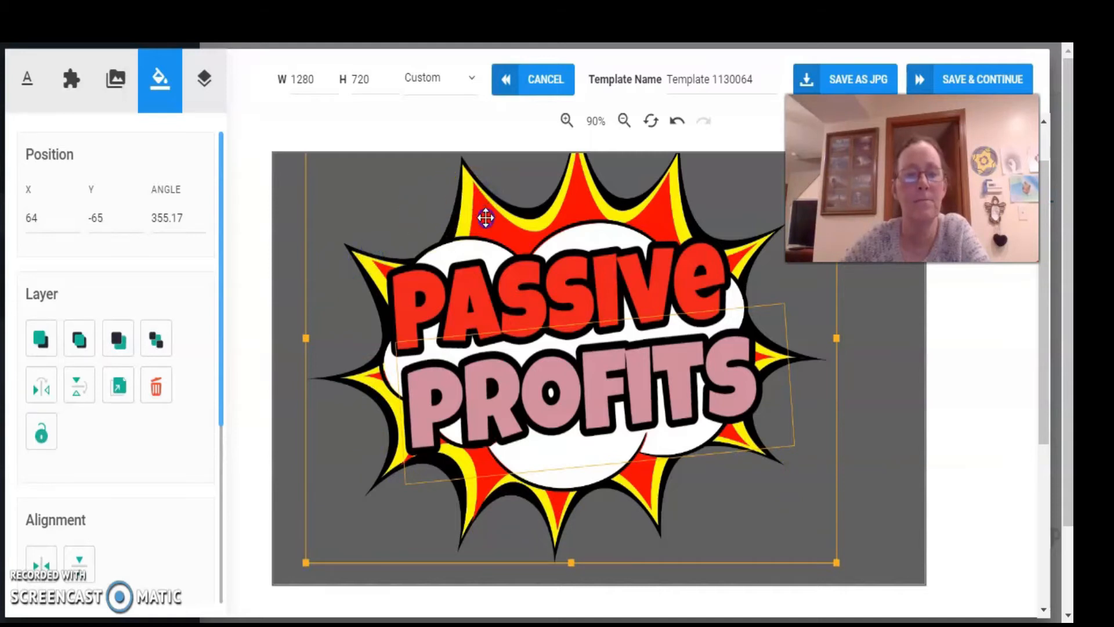
pyautogui.moveTo(486, 217); pyautogui.dragTo(487, 218)
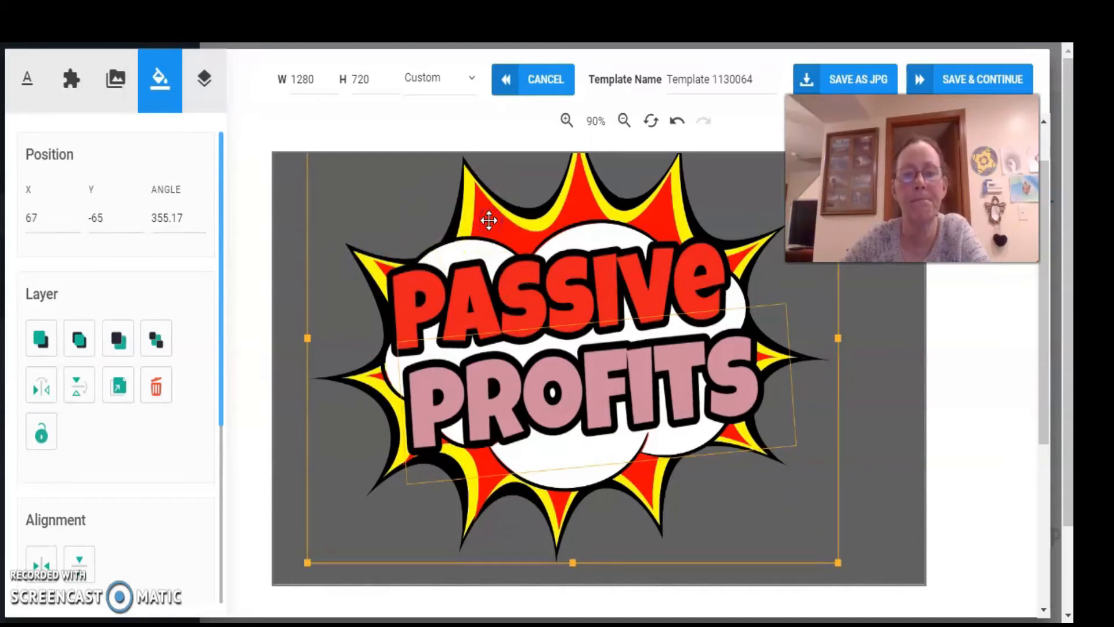
# Change the canvas background to solid purple #9c27b0.
pyautogui.scroll(1, 492, 241)
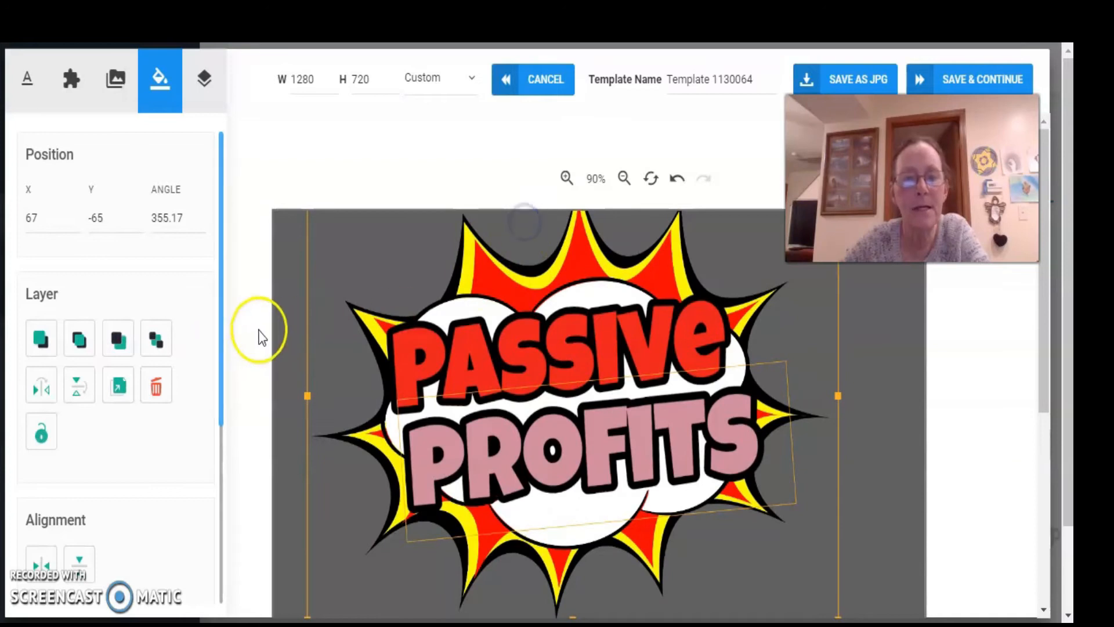
pyautogui.click(293, 328)
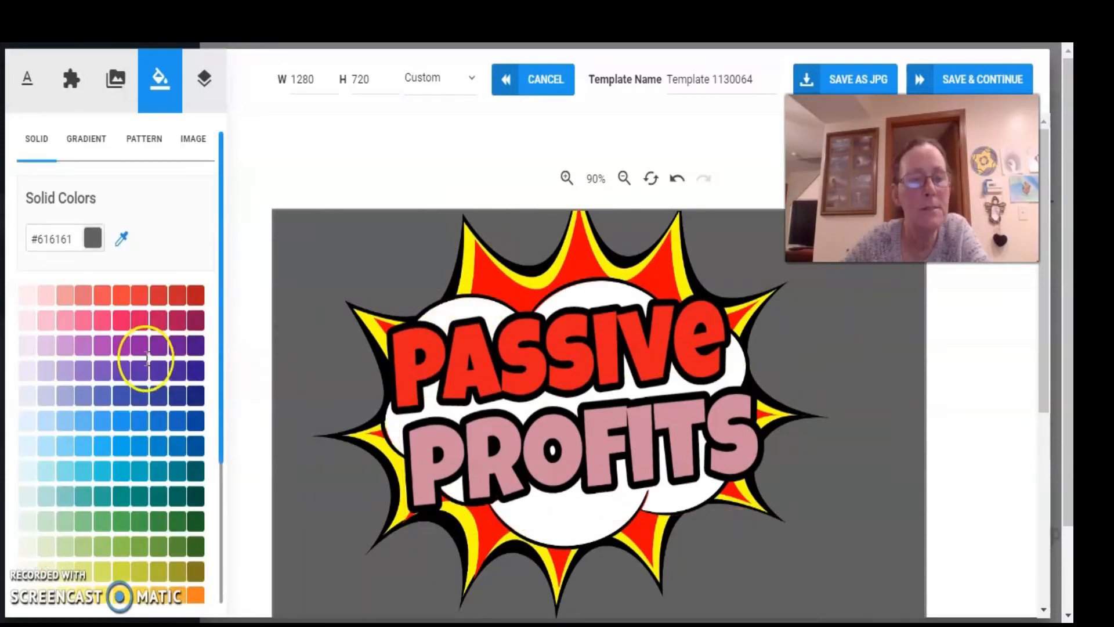
pyautogui.click(124, 345)
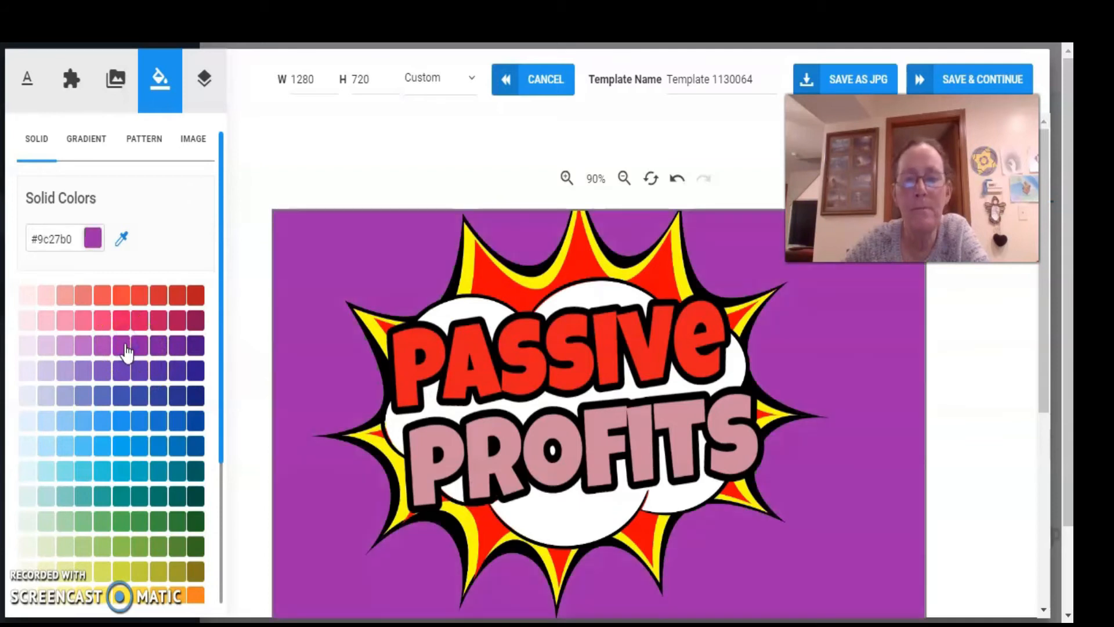
# Select the burst image and examine its opacity, filter, remove color, shadow, stroke, layer and alignment options.
pyautogui.click(493, 284)
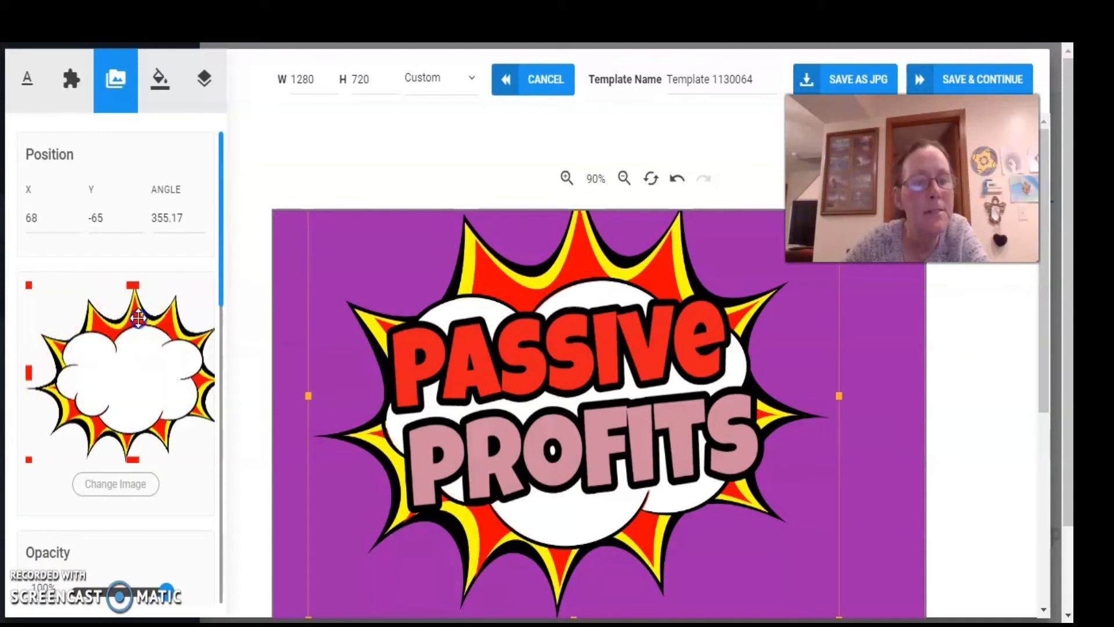
pyautogui.scroll(-8, 193, 465)
pyautogui.scroll(8, 193, 467)
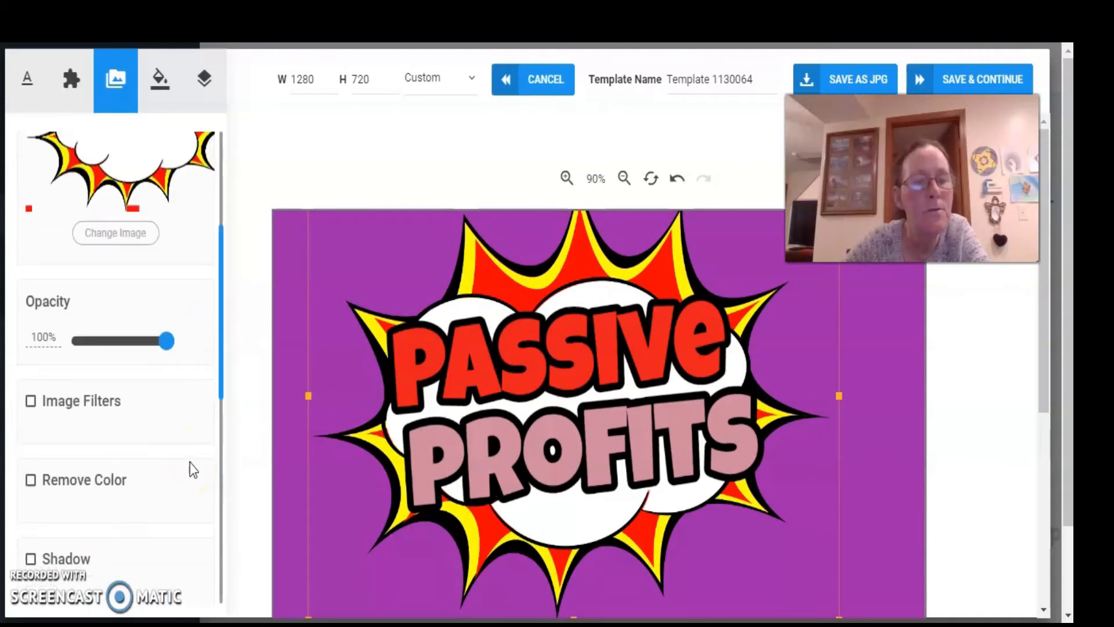
pyautogui.scroll(-4, 193, 468)
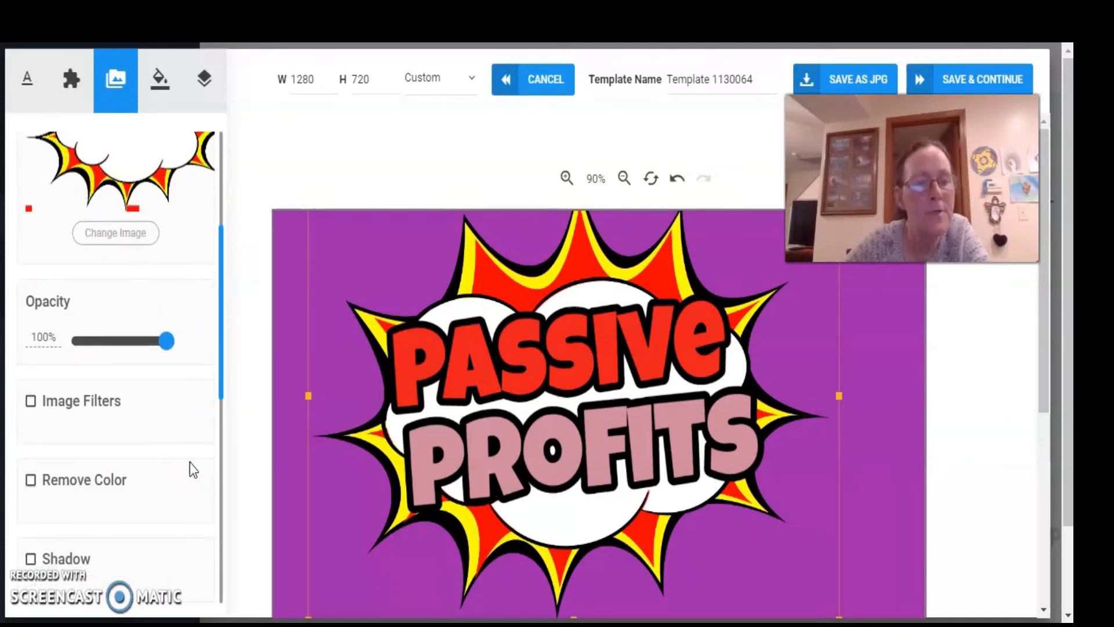
pyautogui.scroll(-4, 193, 469)
pyautogui.scroll(-4, 194, 469)
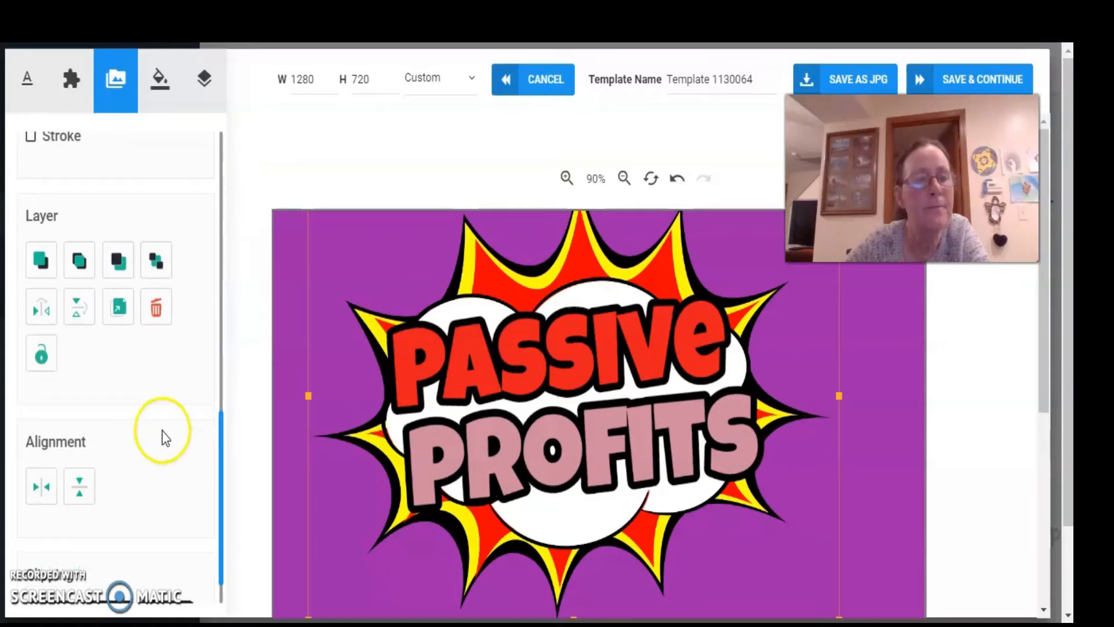
pyautogui.click(46, 367)
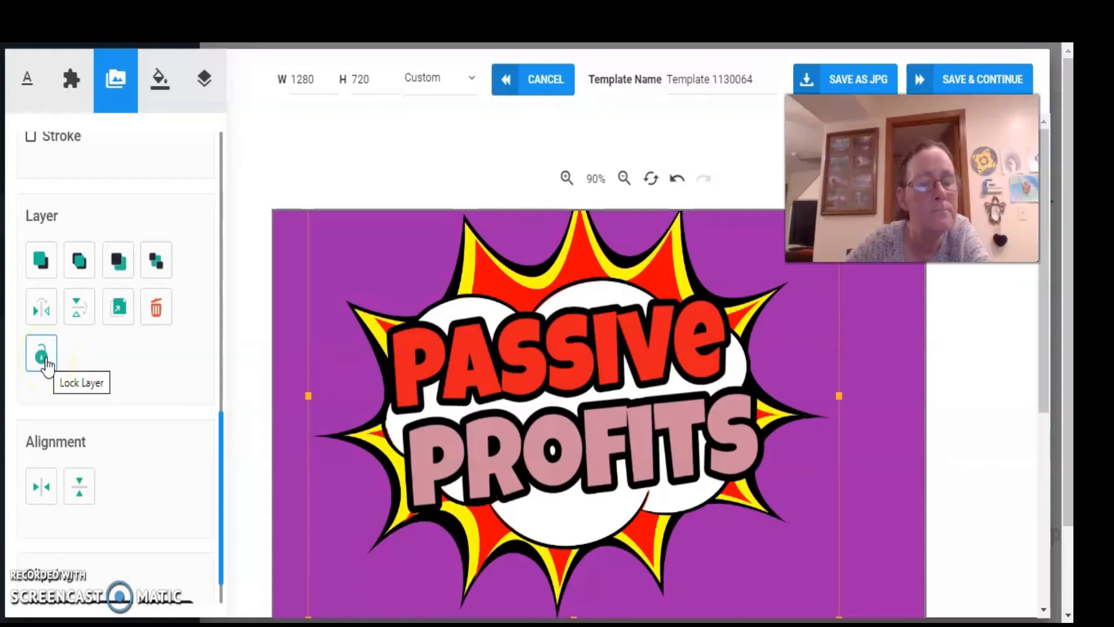
pyautogui.scroll(4, 45, 364)
pyautogui.scroll(-5, 49, 364)
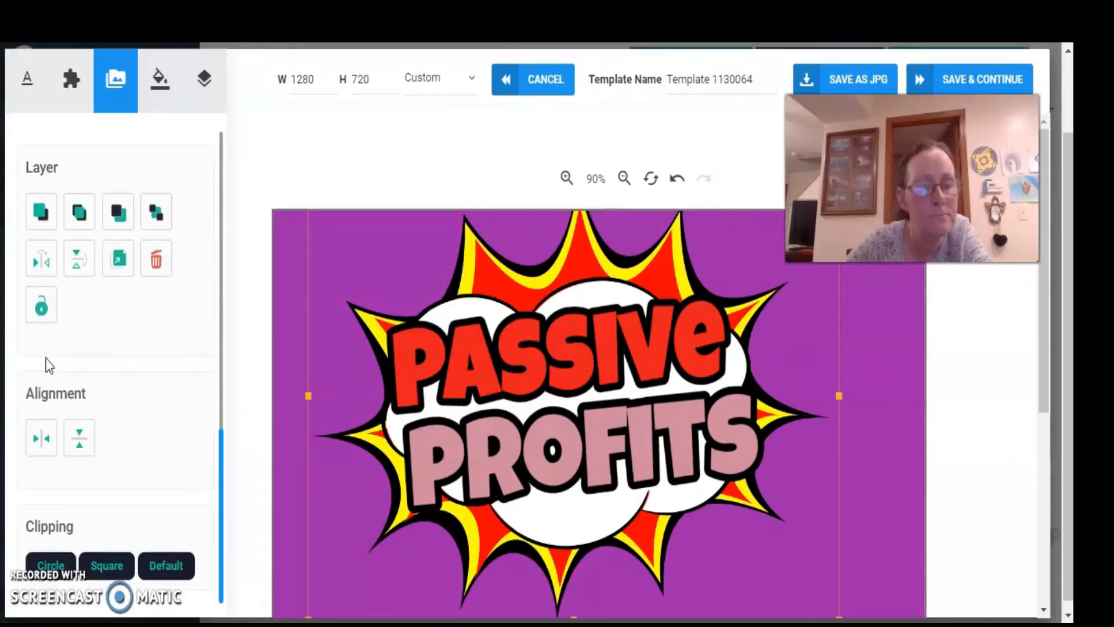
# Try circle and square clipping on the burst image and restore the default clipping.
pyautogui.click(51, 566)
pyautogui.click(67, 565)
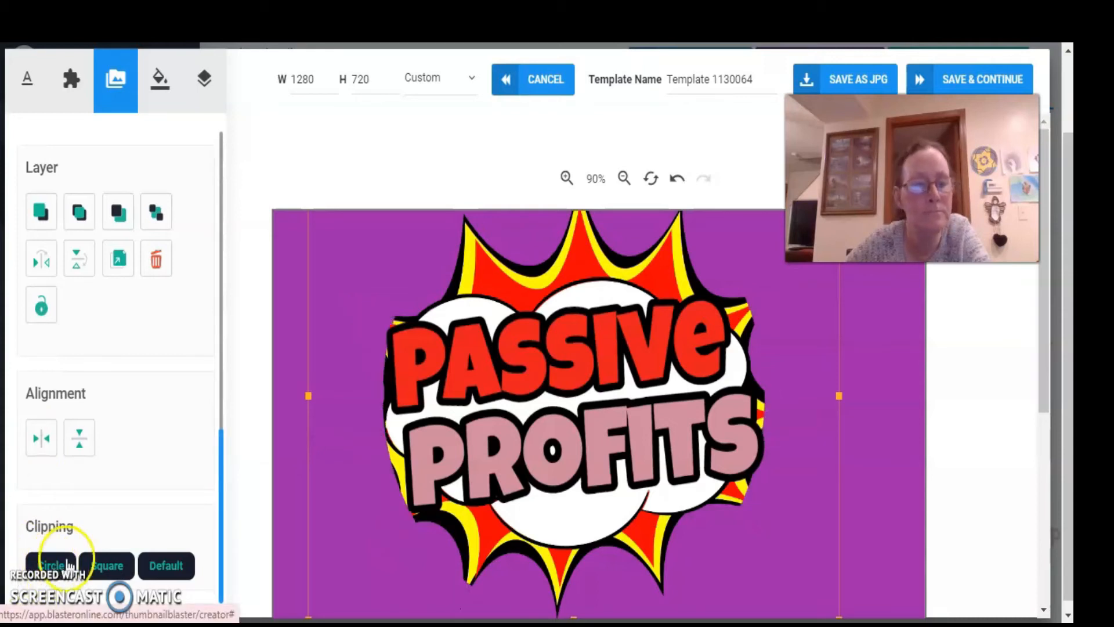
pyautogui.click(118, 565)
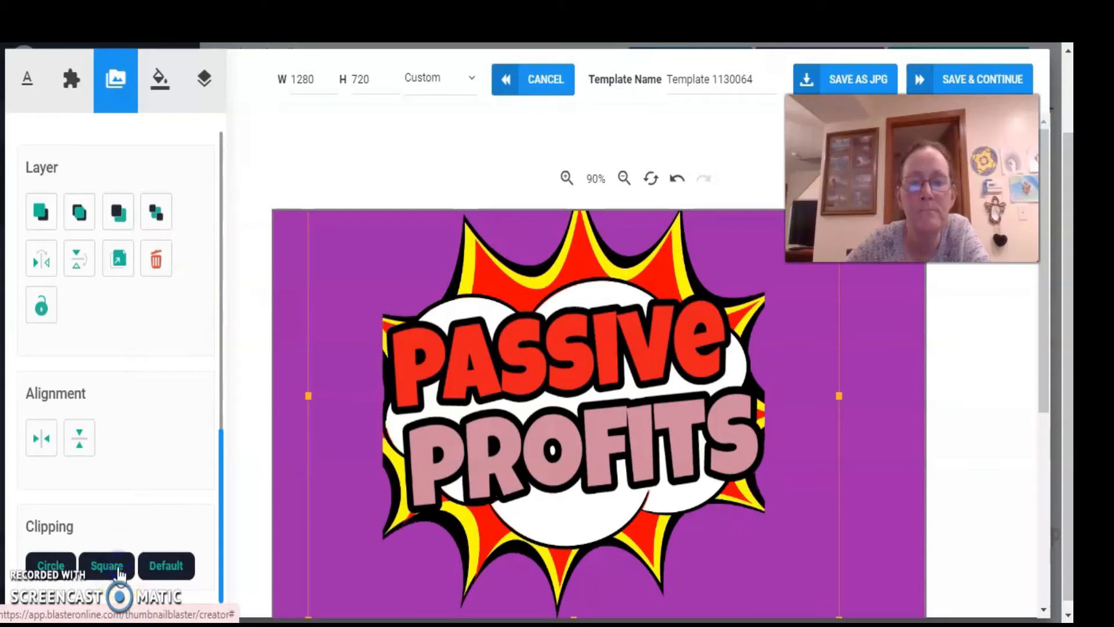
pyautogui.click(165, 566)
# Try to crop the burst image from the lower-left corner of its preview.
pyautogui.scroll(4, 87, 453)
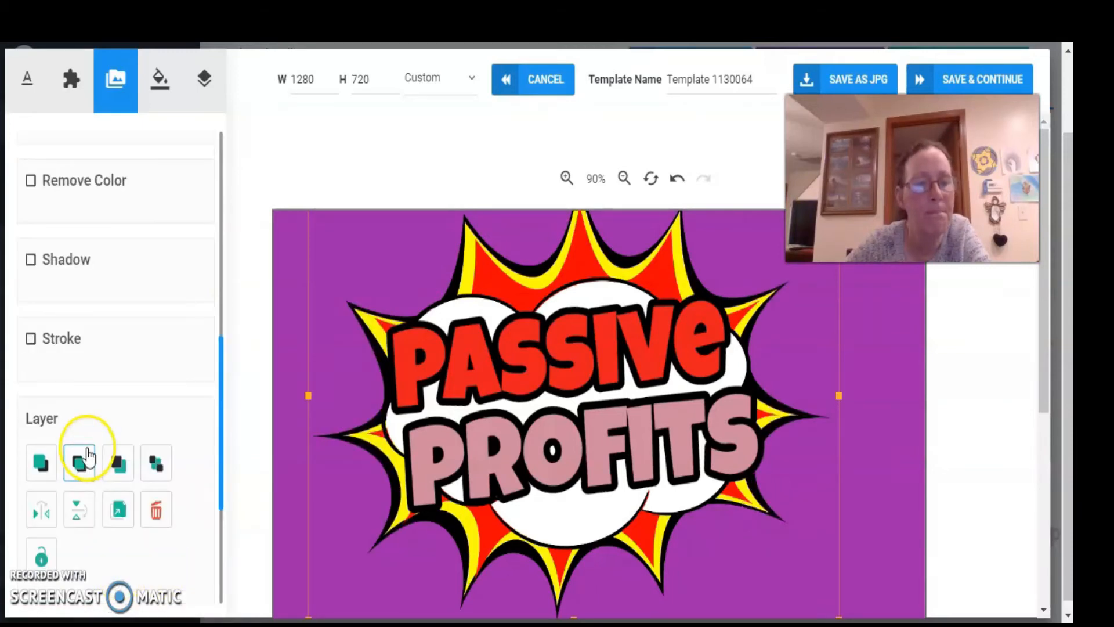
pyautogui.scroll(4, 88, 308)
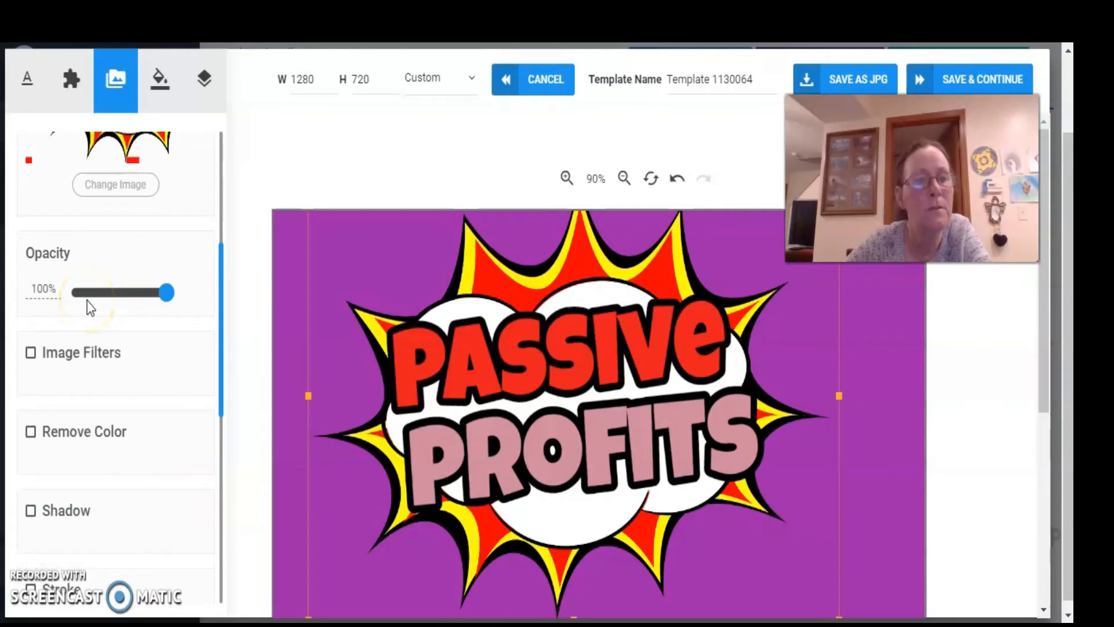
pyautogui.scroll(4, 88, 307)
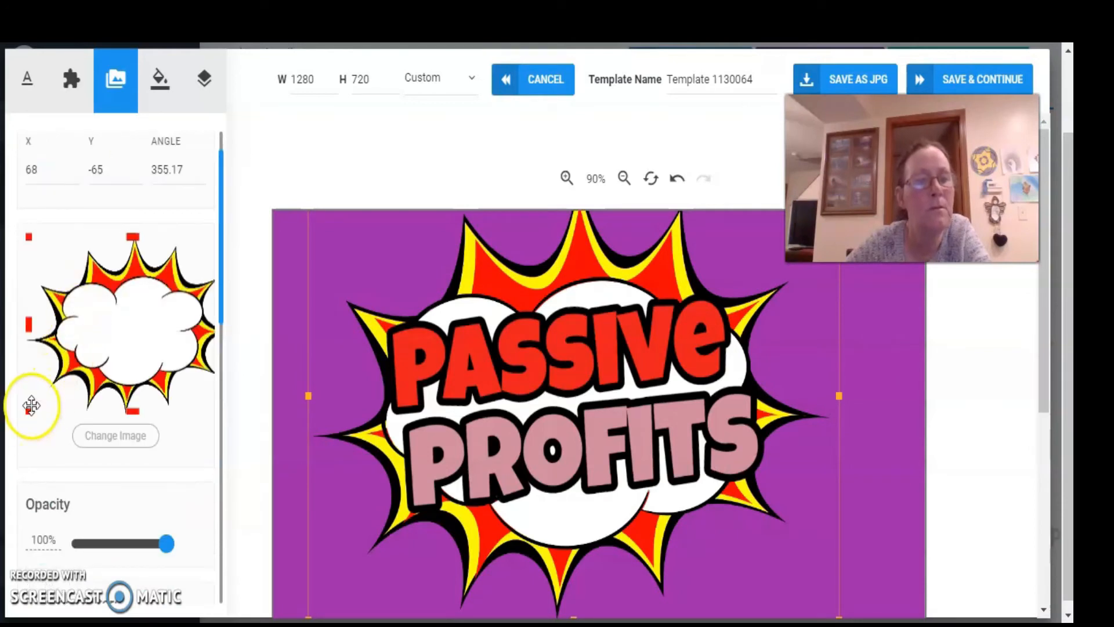
pyautogui.moveTo(31, 406); pyautogui.dragTo(67, 372)
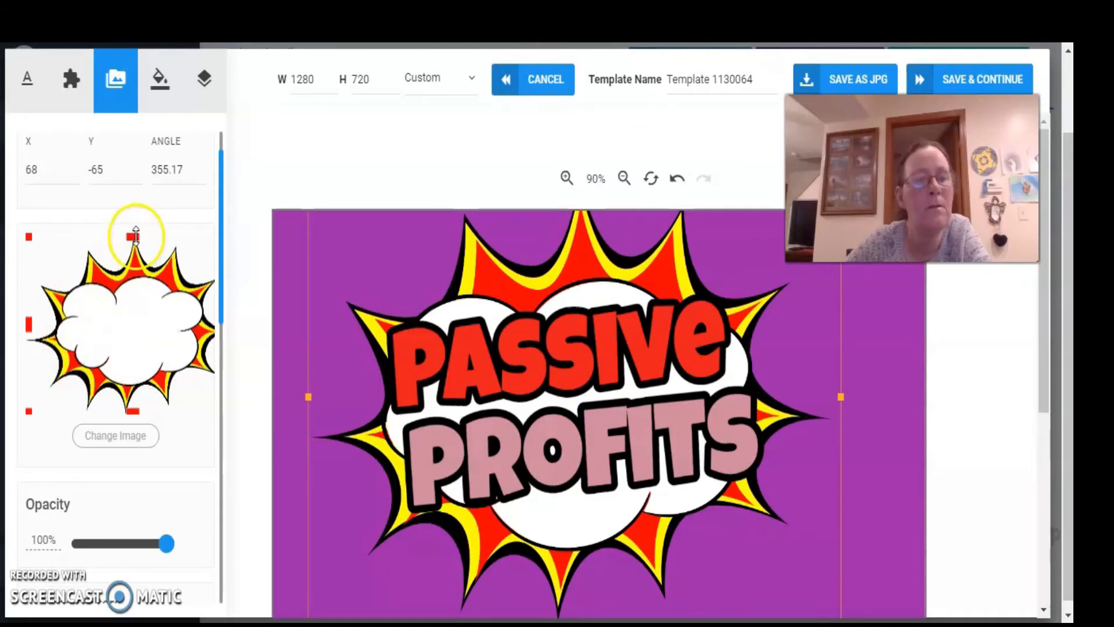
pyautogui.scroll(1, 131, 393)
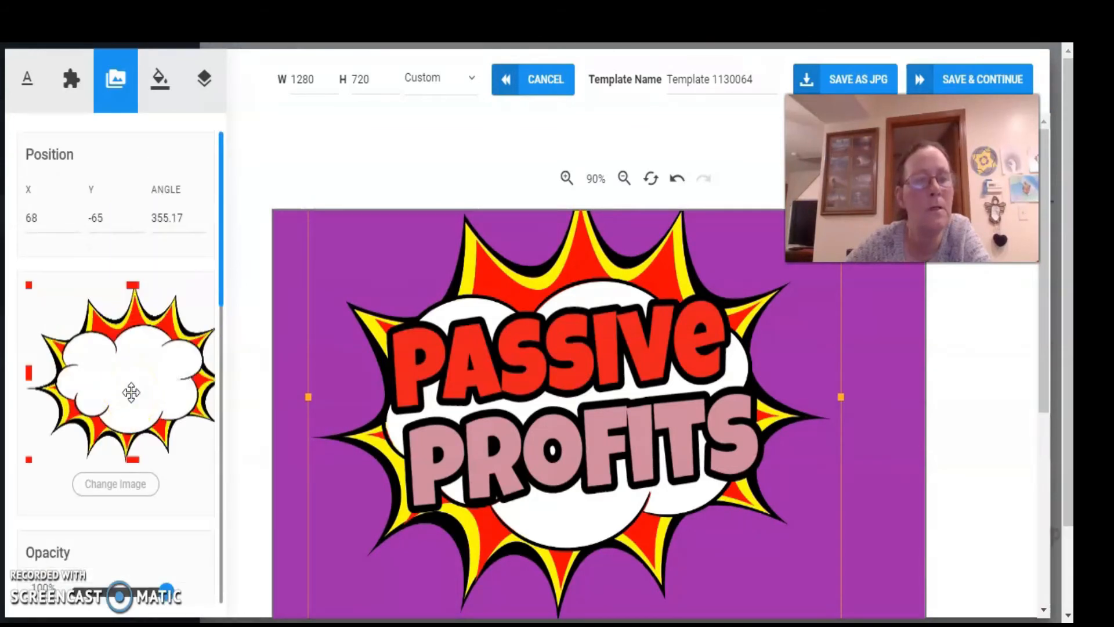
# Delete the burst image from behind the captions.
pyautogui.scroll(-10, 131, 393)
pyautogui.scroll(10, 131, 393)
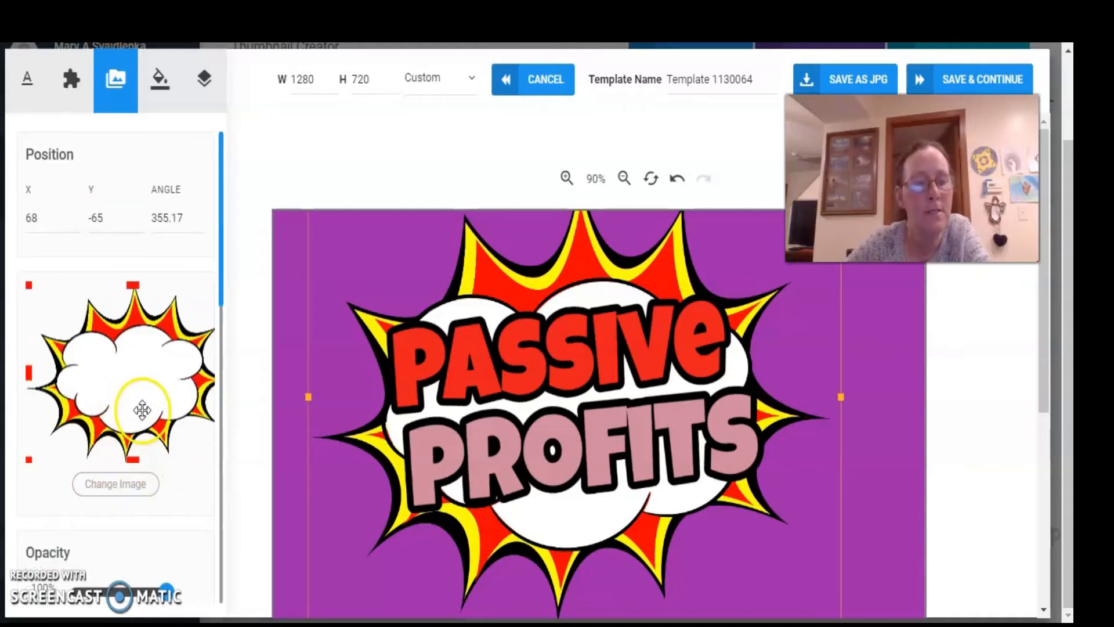
pyautogui.scroll(-12, 158, 489)
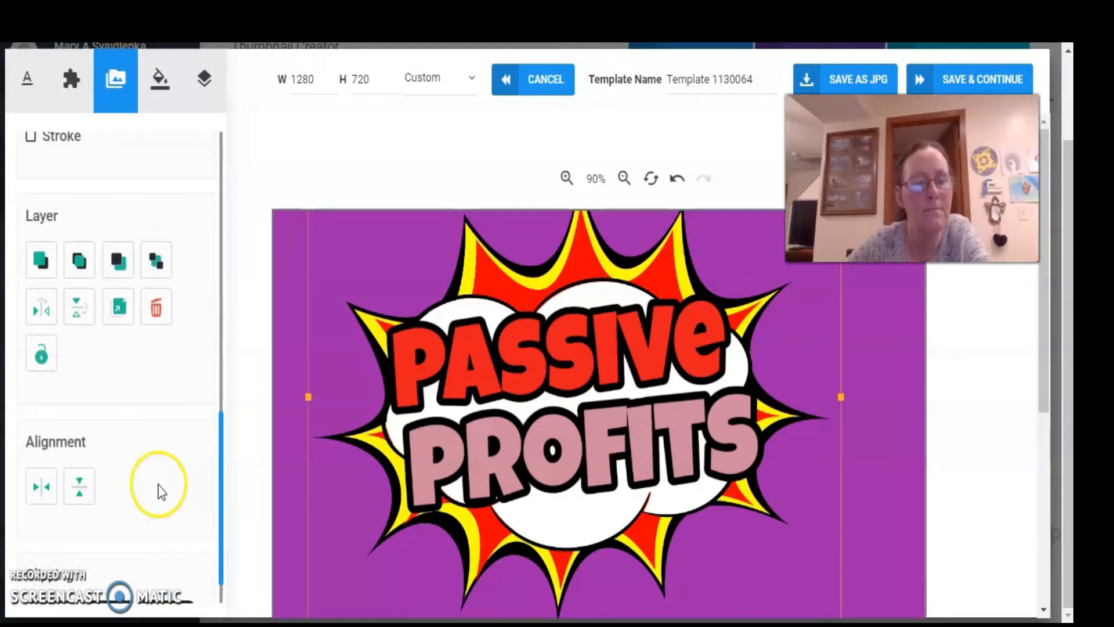
pyautogui.click(156, 311)
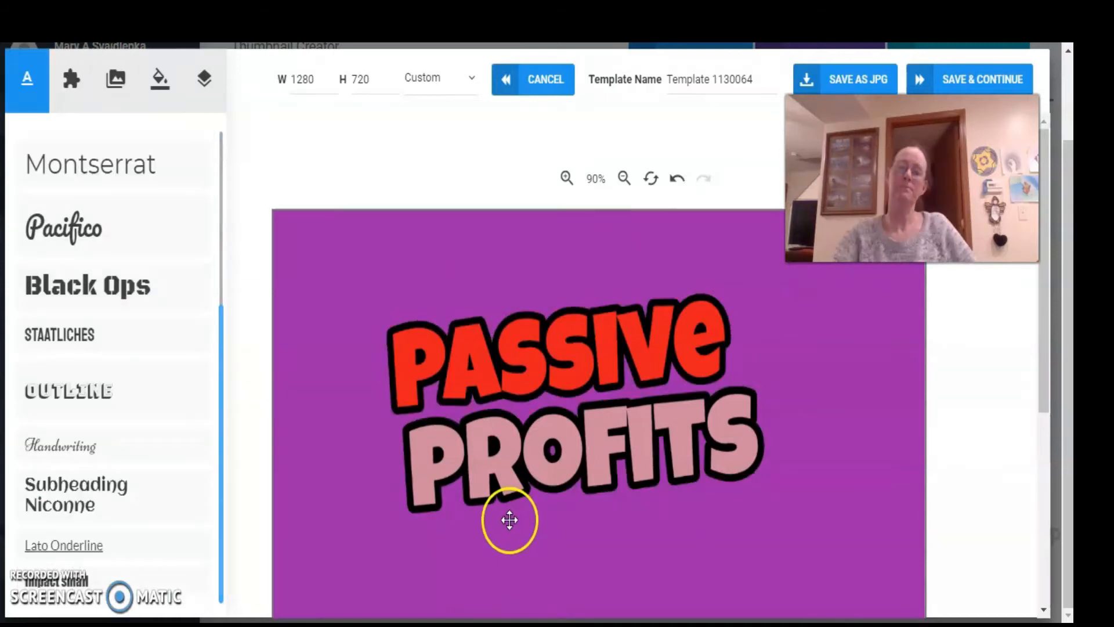
# Enlarge the PASSIVE caption to span most of the canvas width near its upper edge, and move PROFITS clear below it.
pyautogui.moveTo(523, 366); pyautogui.dragTo(450, 333)
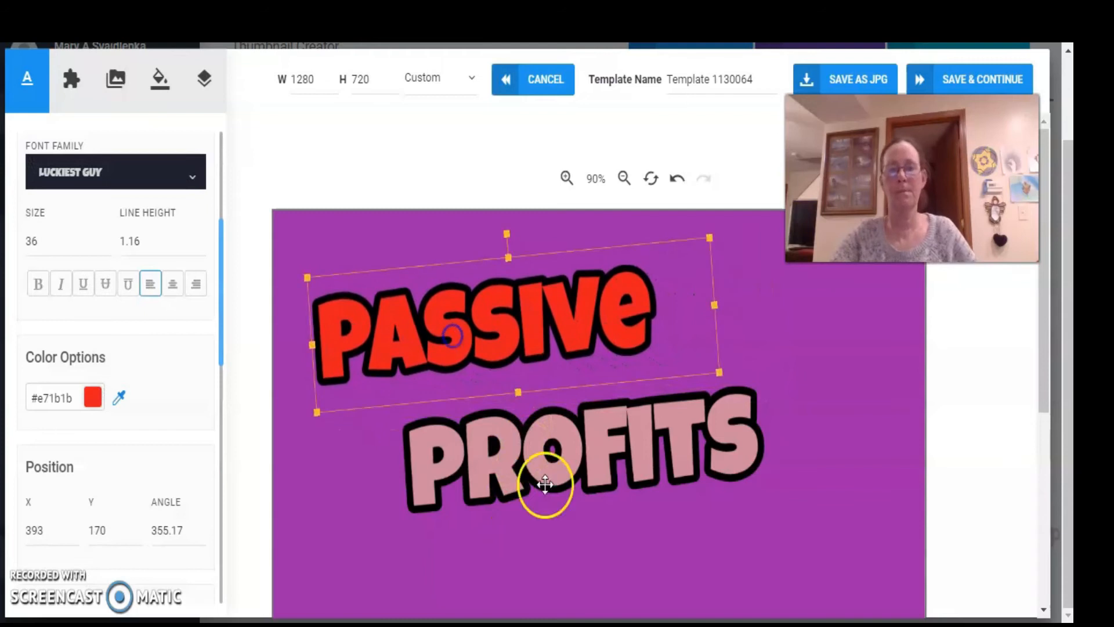
pyautogui.moveTo(547, 468); pyautogui.dragTo(471, 462)
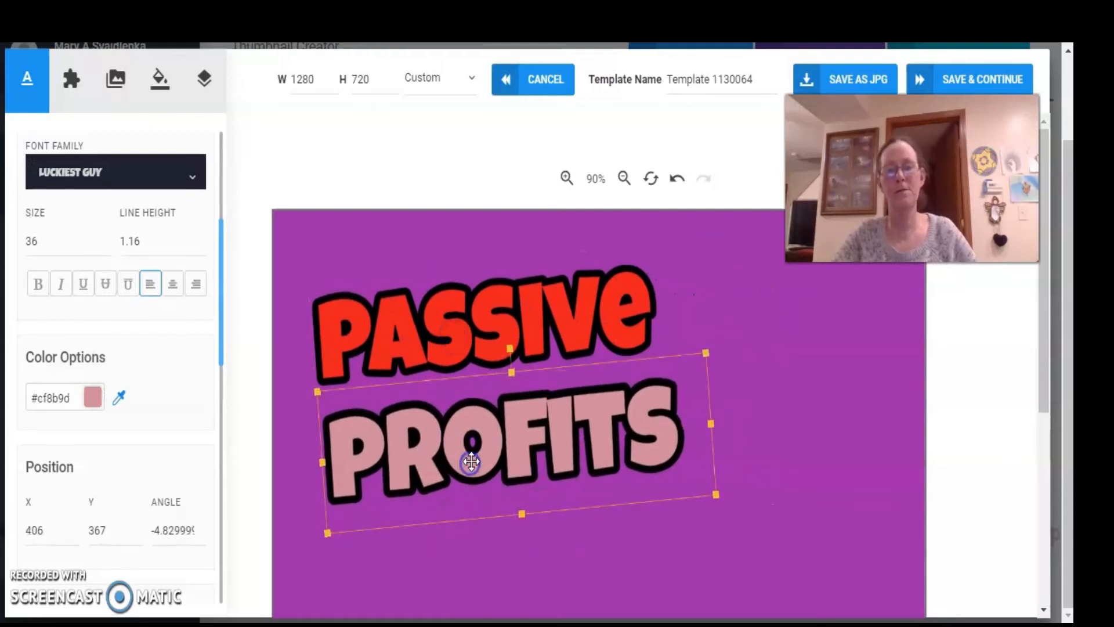
pyautogui.moveTo(596, 460); pyautogui.dragTo(622, 540)
pyautogui.moveTo(626, 326); pyautogui.dragTo(637, 346)
pyautogui.moveTo(726, 395); pyautogui.dragTo(941, 482)
pyautogui.moveTo(634, 395); pyautogui.dragTo(593, 339)
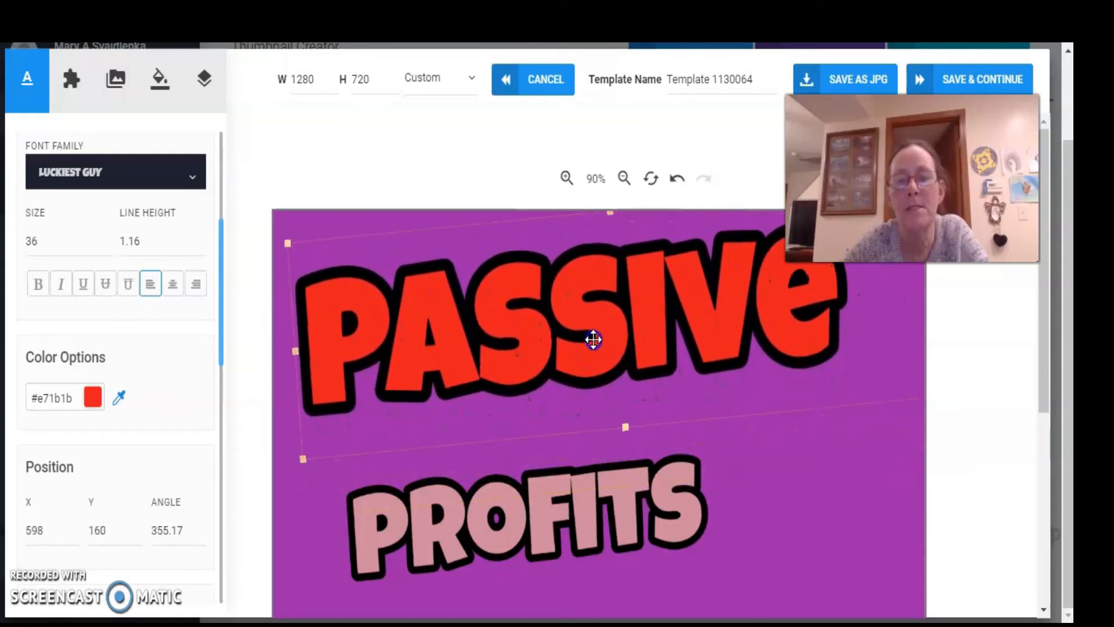
# Enlarge the PROFITS caption to about the width of PASSIVE and place it directly beneath.
pyautogui.moveTo(621, 534); pyautogui.dragTo(682, 503)
pyautogui.moveTo(361, 560); pyautogui.dragTo(284, 591)
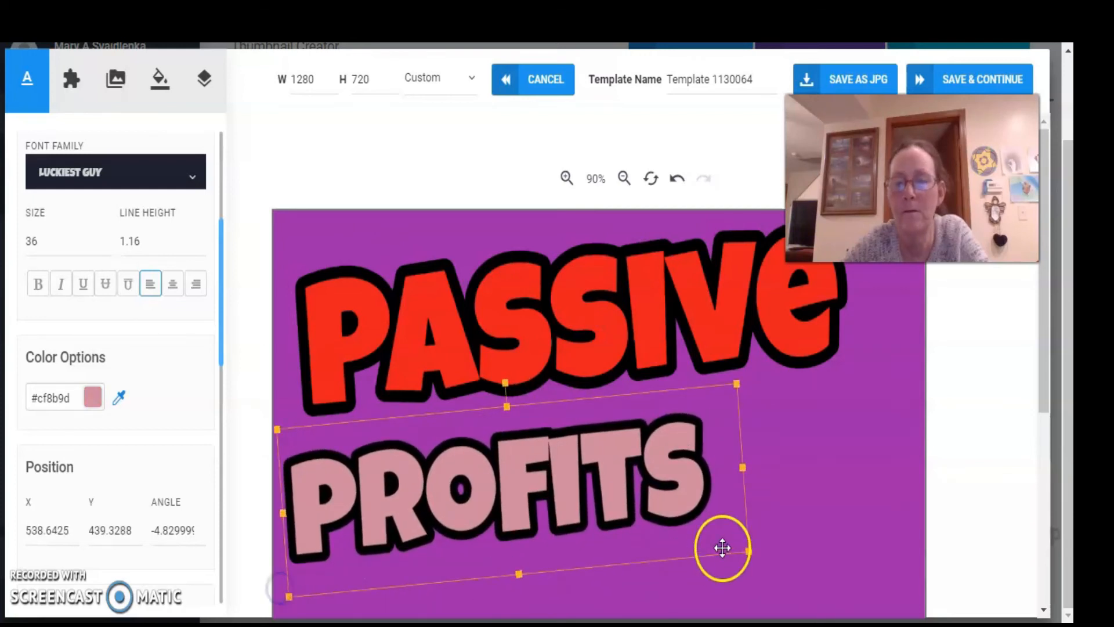
pyautogui.moveTo(747, 548); pyautogui.dragTo(875, 562)
pyautogui.moveTo(551, 498); pyautogui.dragTo(581, 478)
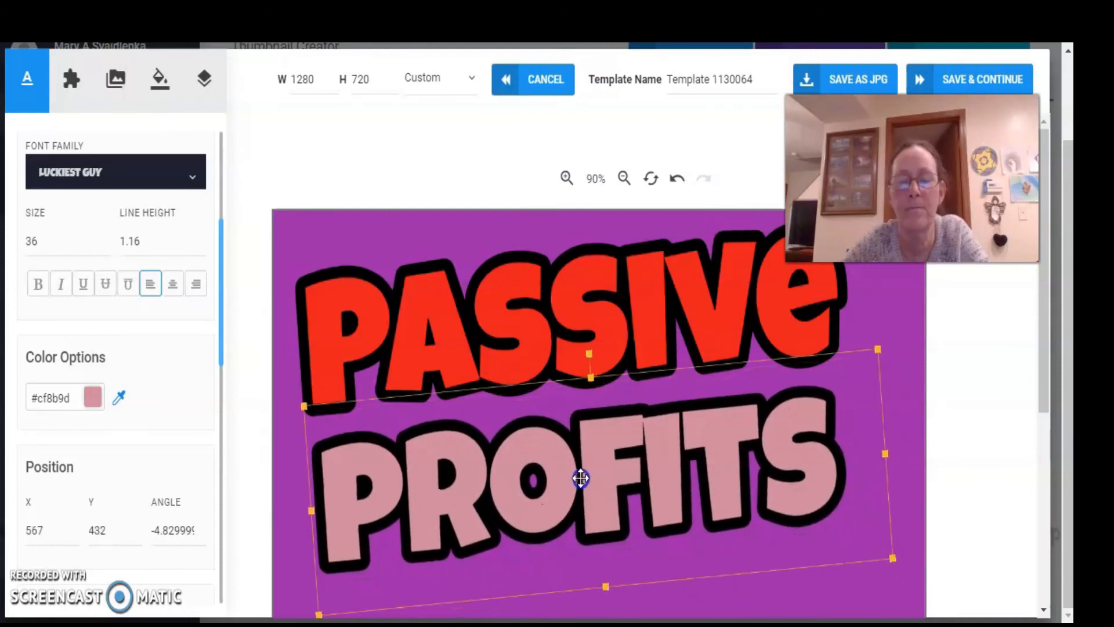
# Duplicate the PROFITS caption and place the copy below the original.
pyautogui.rightClick(546, 486)
pyautogui.scroll(-2, 279, 506)
pyautogui.click(434, 455)
pyautogui.scroll(-10, 139, 505)
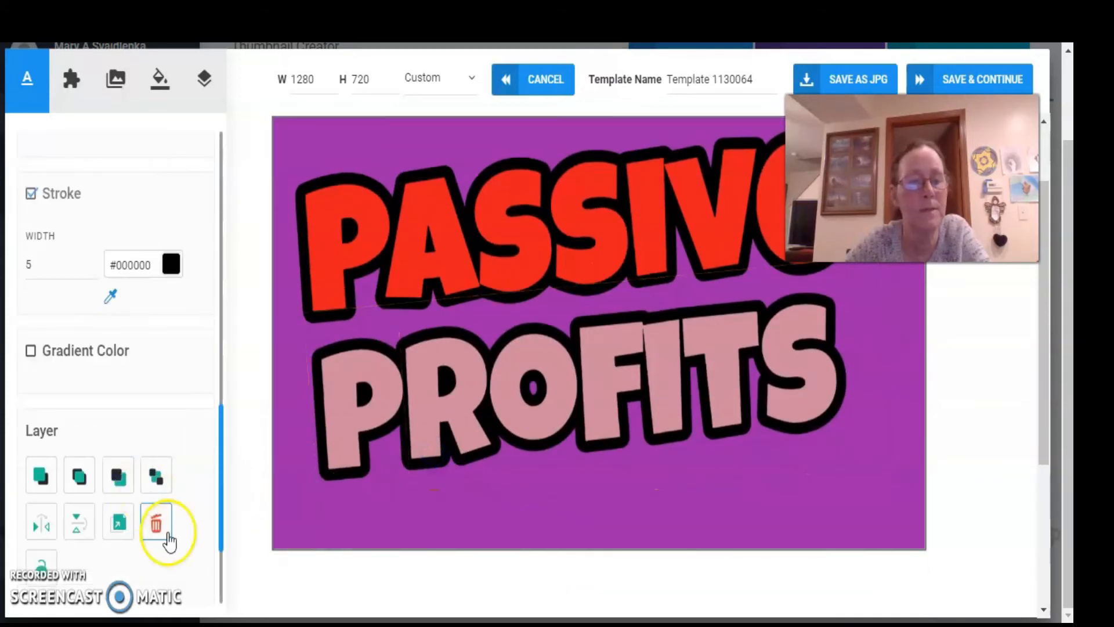
pyautogui.click(119, 524)
pyautogui.moveTo(578, 461); pyautogui.dragTo(588, 488)
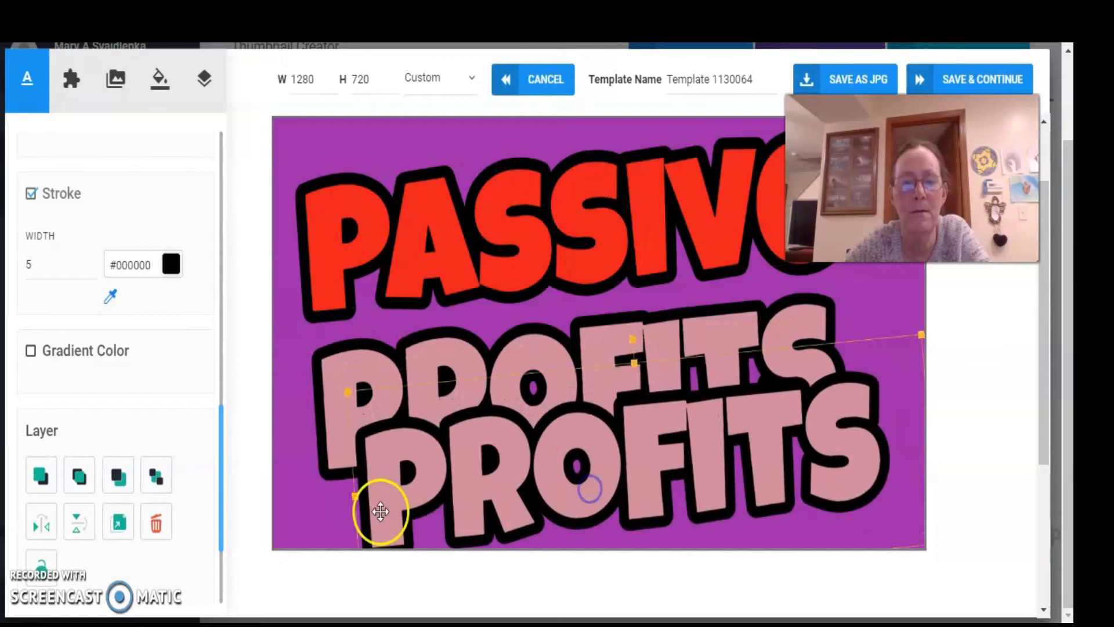
# Narrow the copied PROFITS caption and shift it to the canvas's lower-right area, moving both original captions slightly up to make room.
pyautogui.moveTo(355, 496); pyautogui.dragTo(507, 516)
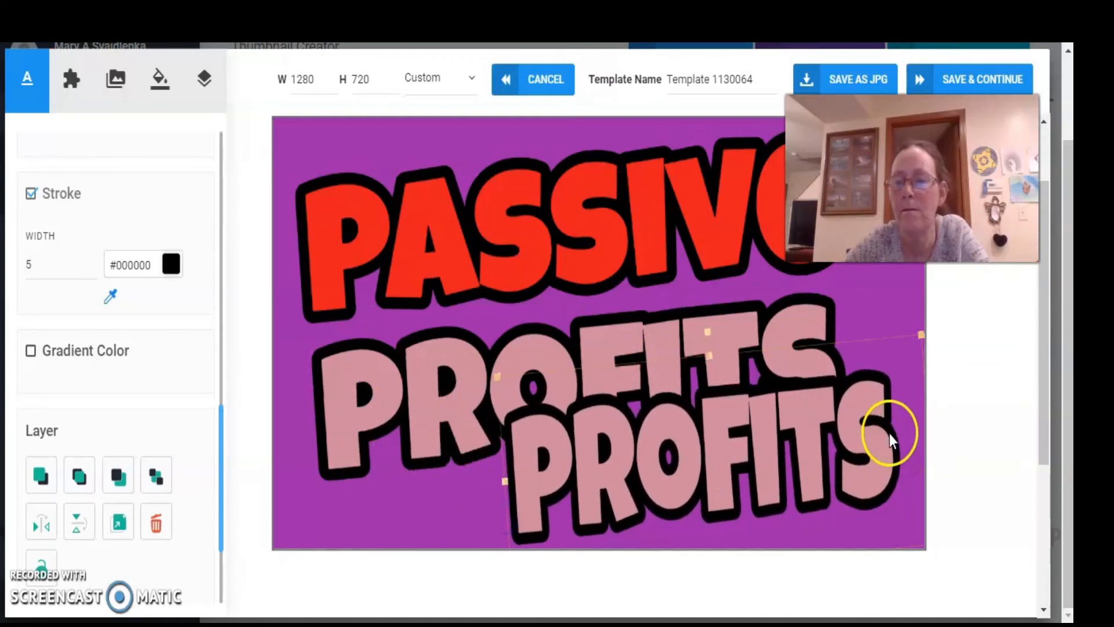
pyautogui.moveTo(917, 383); pyautogui.dragTo(902, 398)
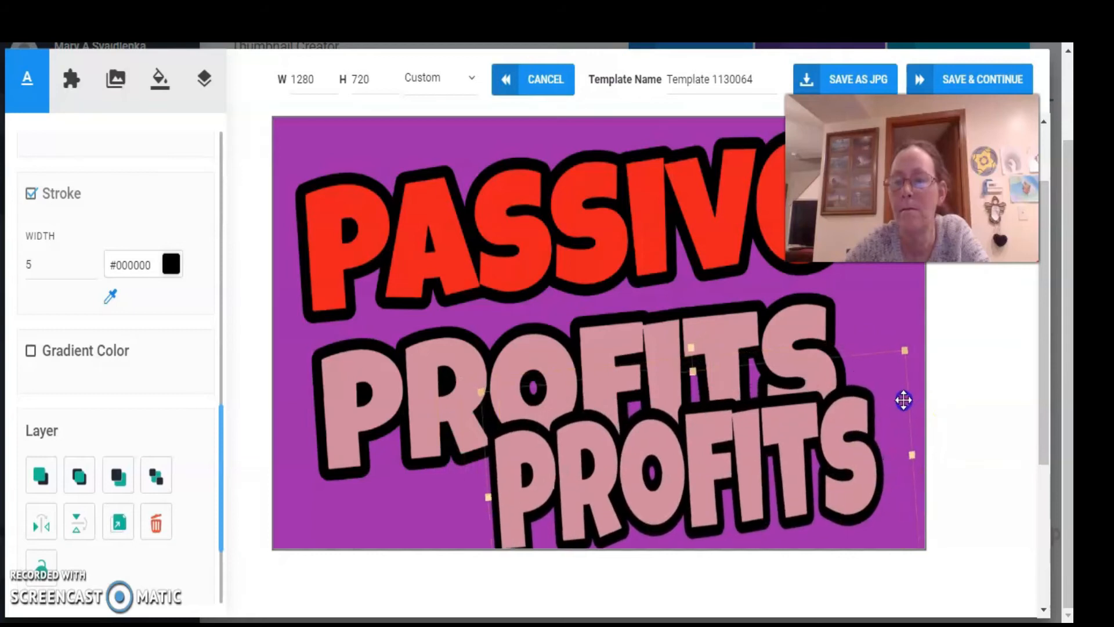
pyautogui.moveTo(914, 453); pyautogui.dragTo(803, 487)
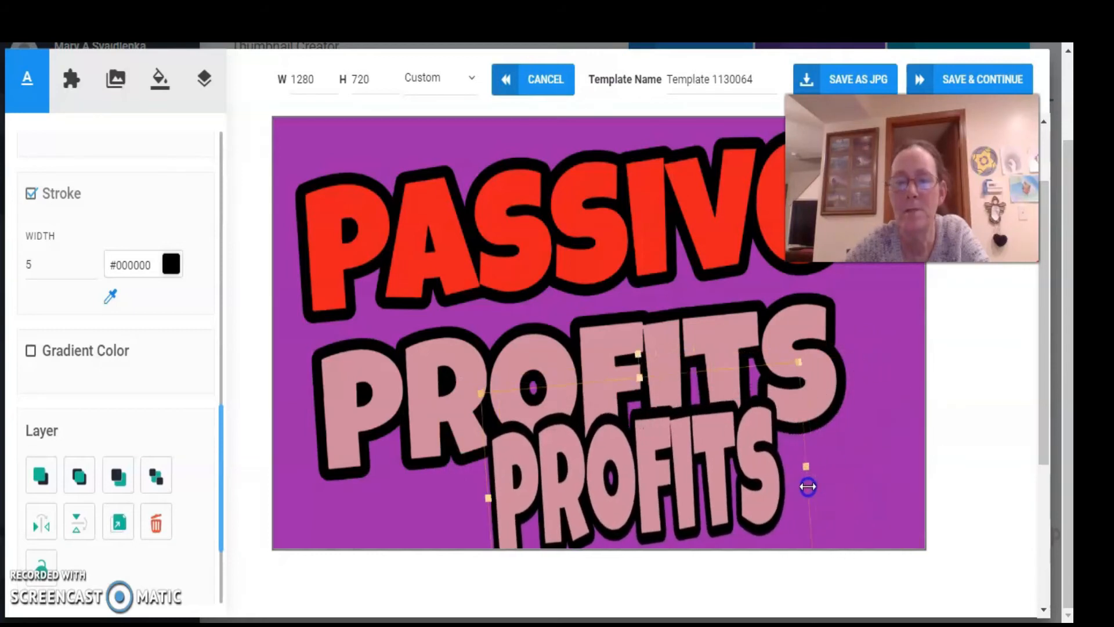
pyautogui.moveTo(529, 231); pyautogui.dragTo(525, 213)
pyautogui.moveTo(530, 371); pyautogui.dragTo(527, 332)
pyautogui.moveTo(616, 477)
pyautogui.mouseDown()
pyautogui.moveTo(713, 492)
pyautogui.moveTo(718, 474)
pyautogui.mouseUp()
# Replace the copied caption's text with 2020.
pyautogui.scroll(10, 150, 342)
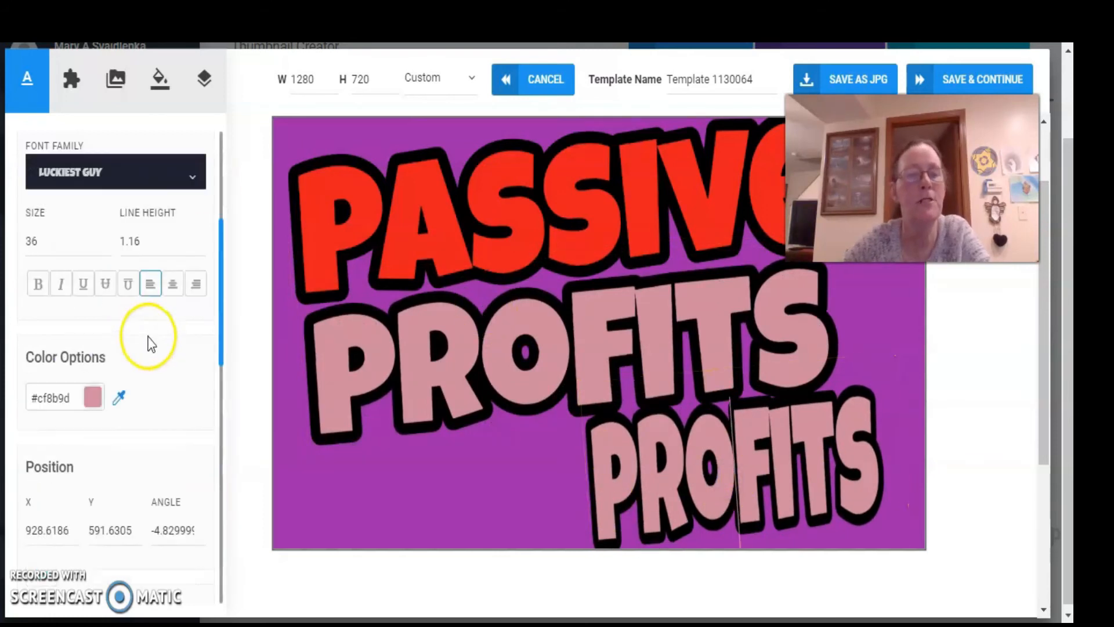
pyautogui.scroll(5, 150, 343)
pyautogui.click(70, 202)
pyautogui.press('BackSpace')
pyautogui.press('BackSpace')
pyautogui.press('BackSpace')
pyautogui.press('BackSpace')
pyautogui.press('BackSpace')
pyautogui.press('BackSpace')
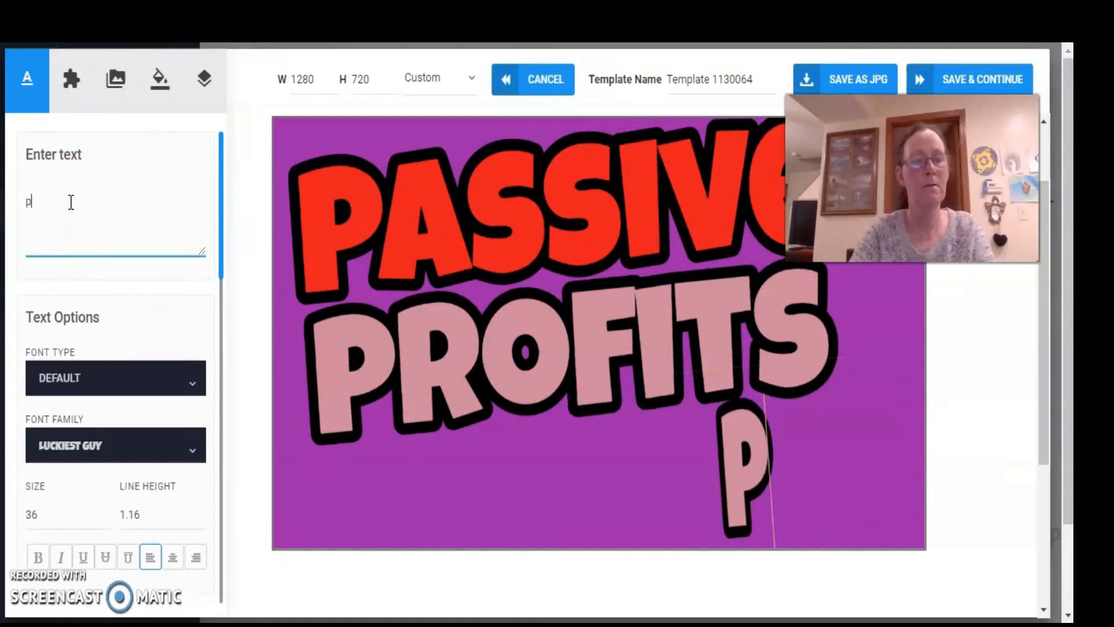
pyautogui.press('BackSpace')
pyautogui.write('2020')
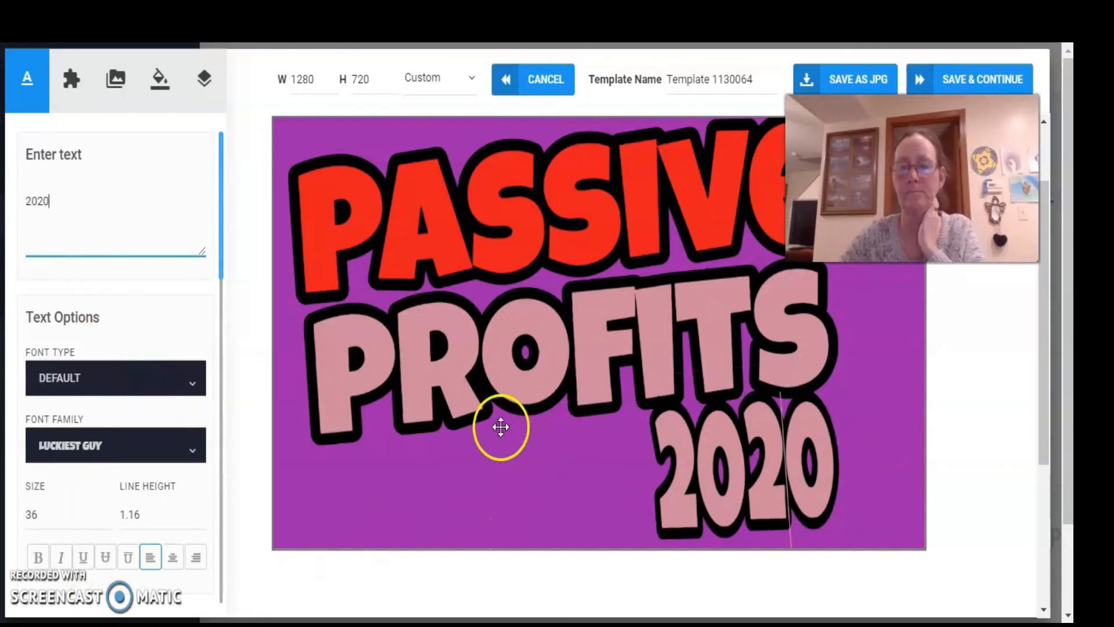
# Move the 2020 caption into the lower-right corner of the canvas.
pyautogui.click(679, 451)
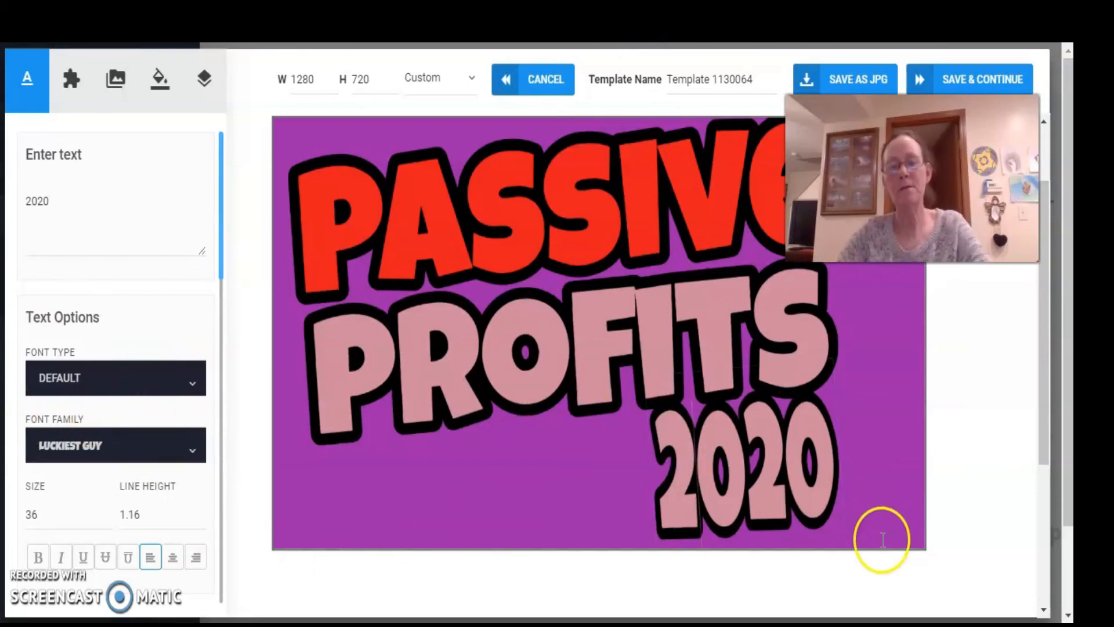
pyautogui.click(790, 460)
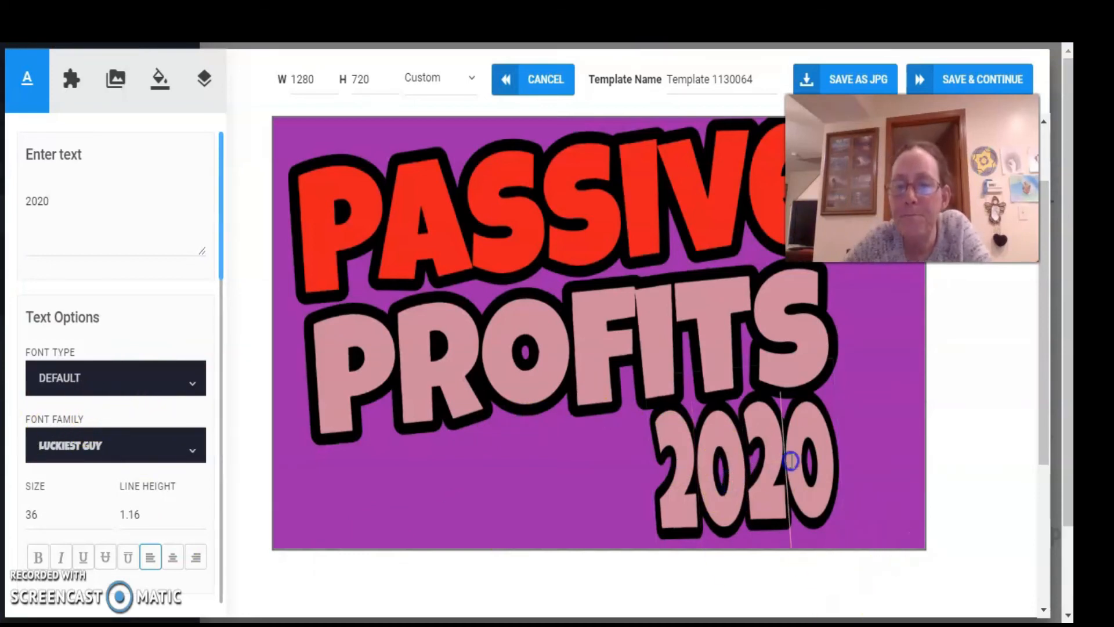
pyautogui.click(841, 448)
pyautogui.click(750, 475)
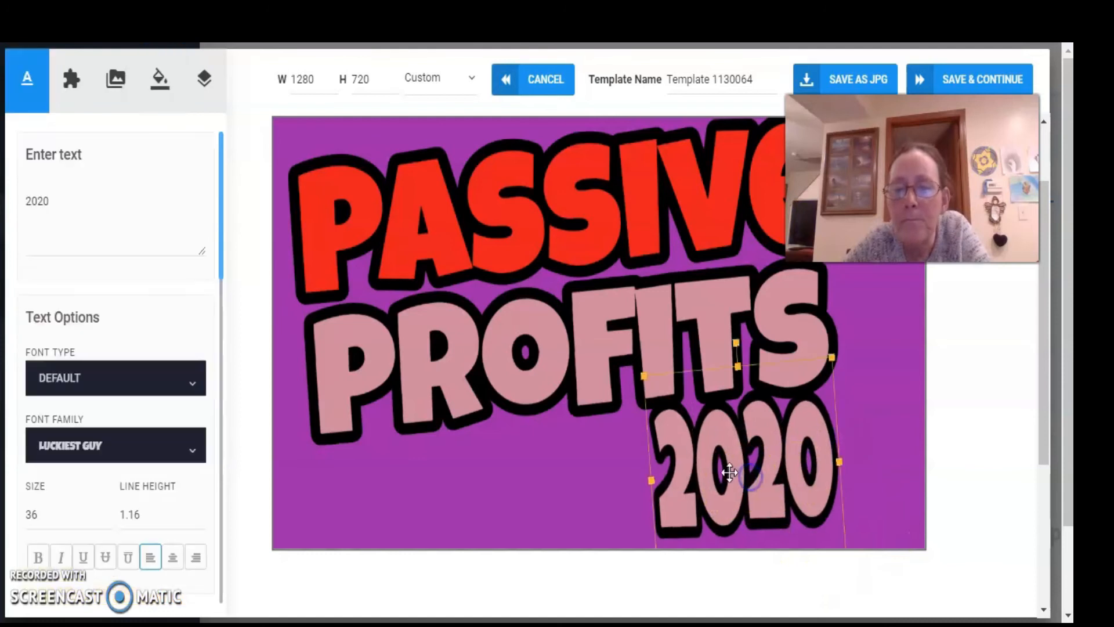
pyautogui.moveTo(730, 471); pyautogui.dragTo(812, 474)
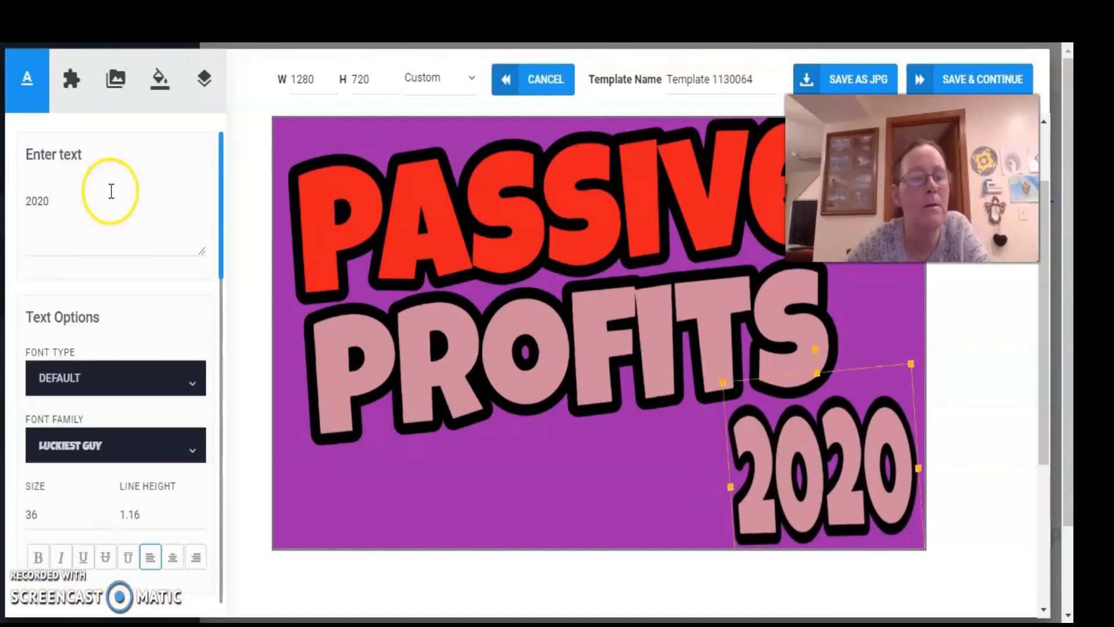
# Turn the 2020 caption's stroke off and back on.
pyautogui.click(221, 268)
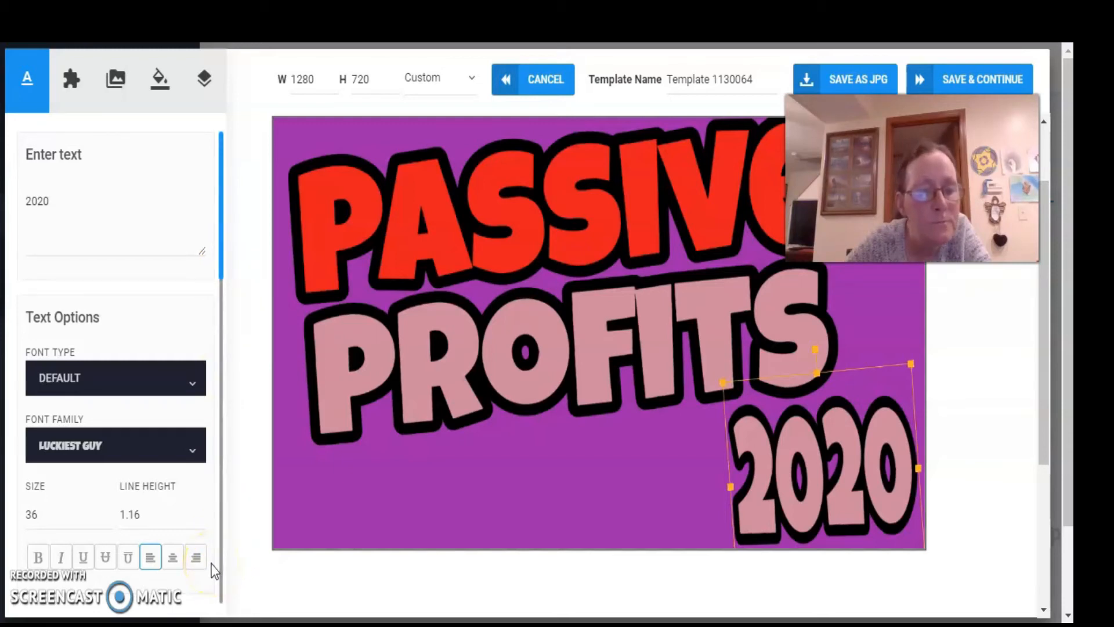
pyautogui.scroll(-10, 215, 596)
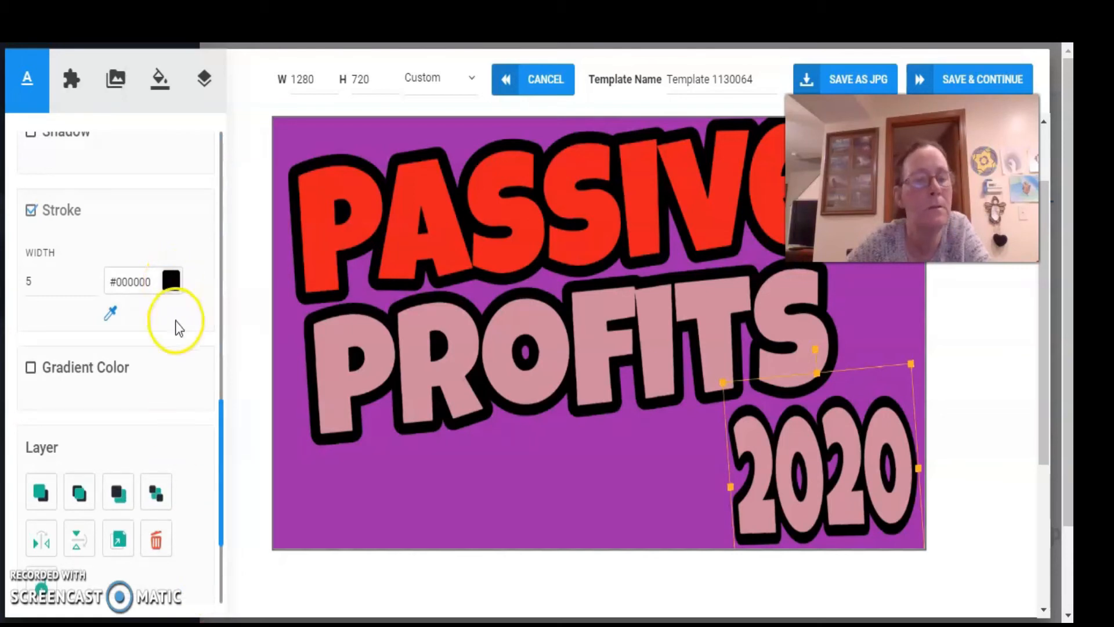
pyautogui.click(31, 211)
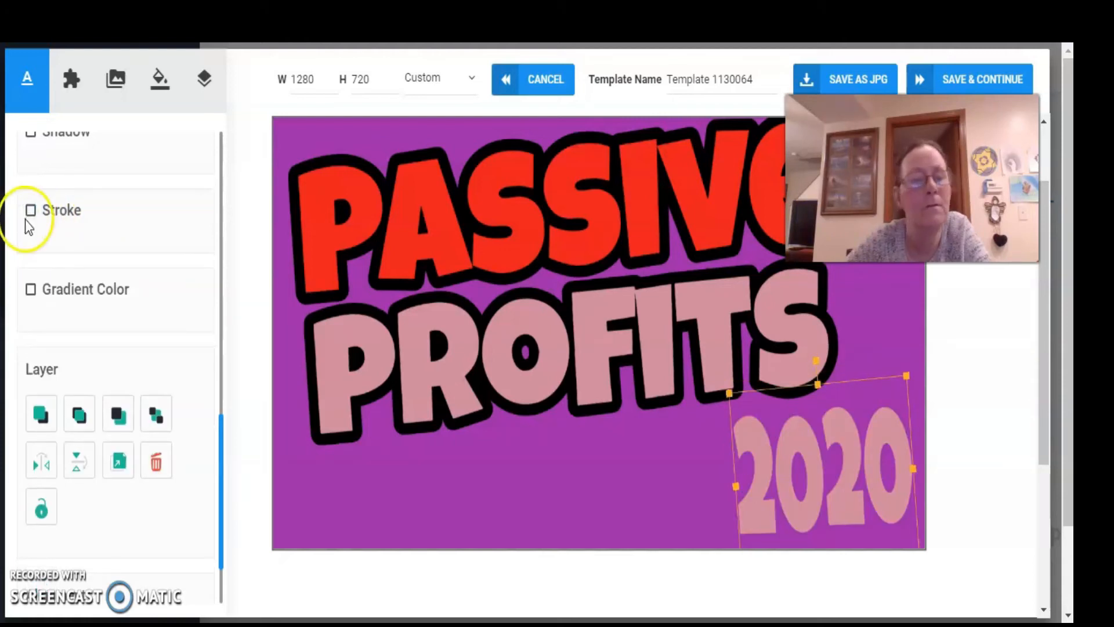
pyautogui.click(31, 211)
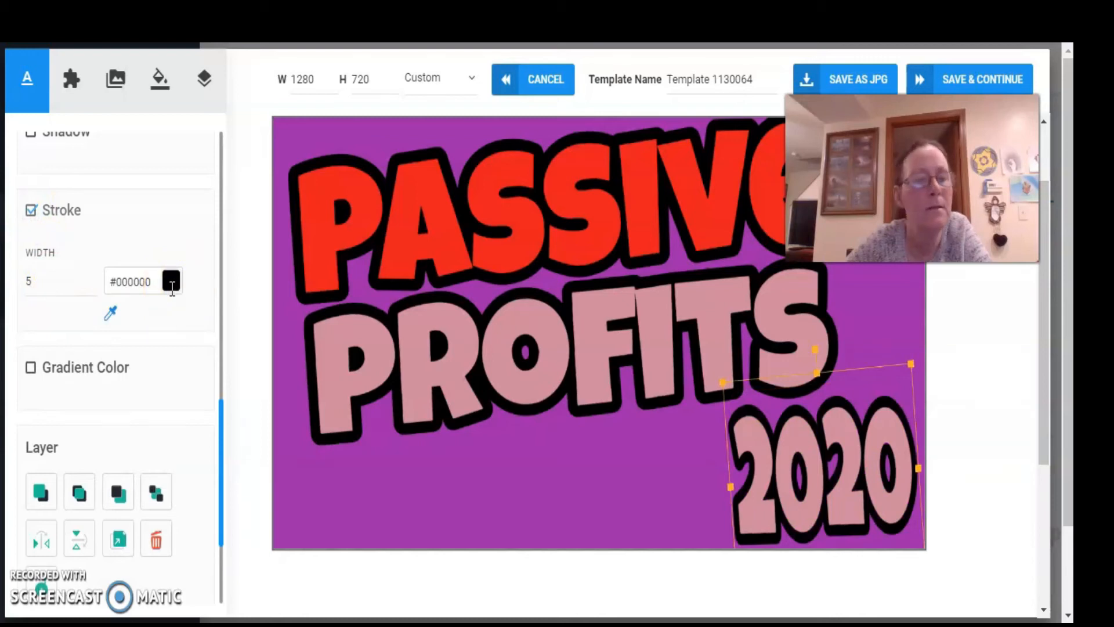
# Recolour the 2020 caption to #f50947 and shift it slightly left beneath PROFITS.
pyautogui.scroll(-3, 158, 354)
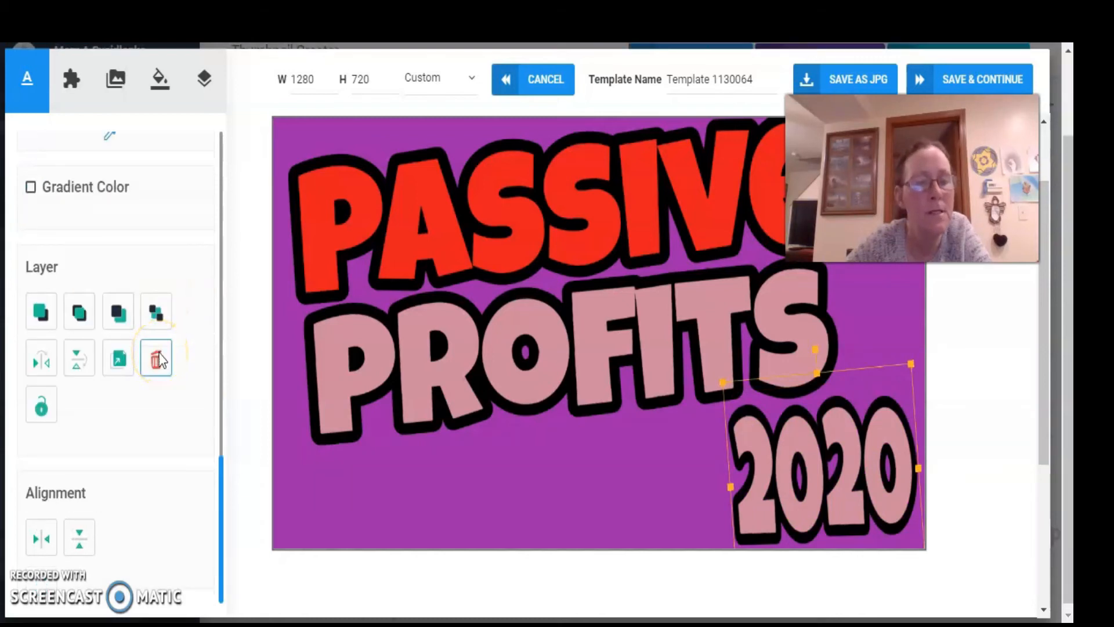
pyautogui.scroll(5, 159, 358)
pyautogui.scroll(-8, 160, 359)
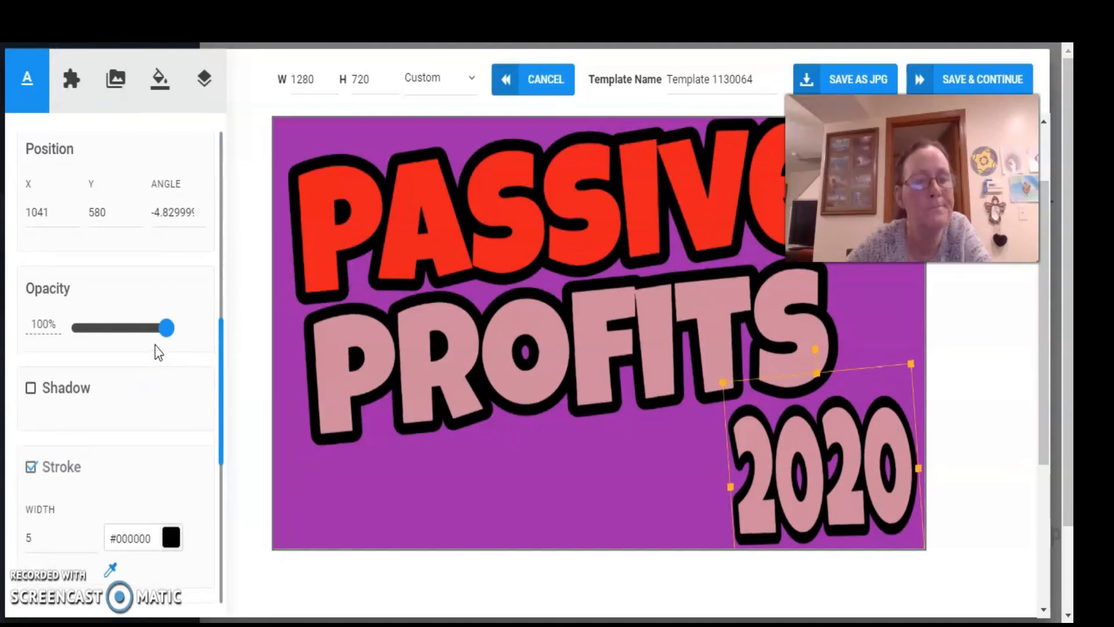
pyautogui.scroll(5, 155, 346)
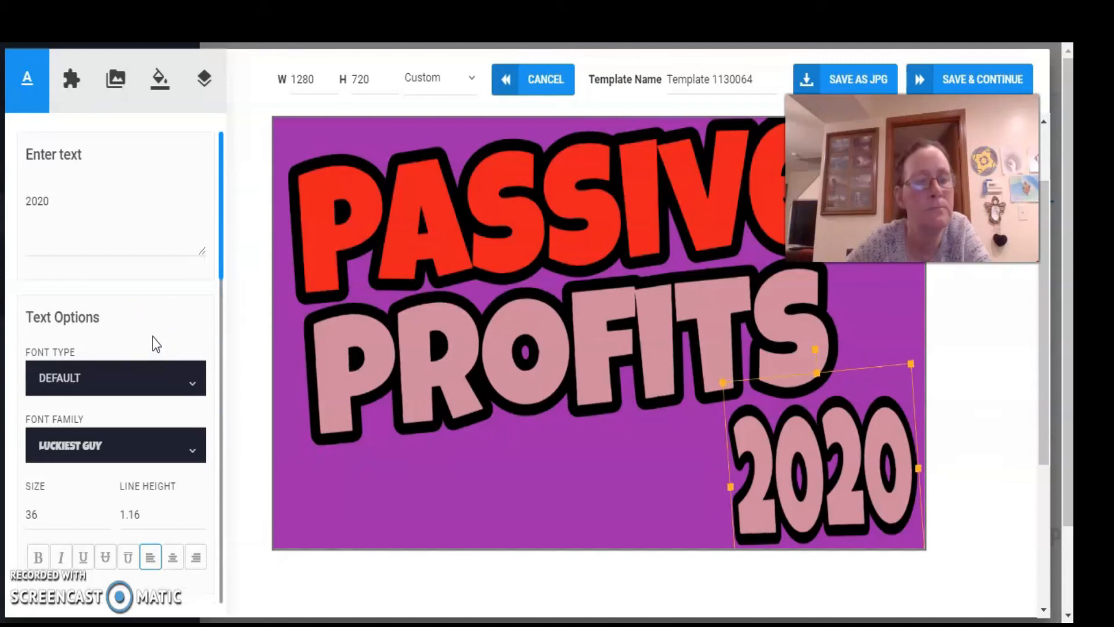
pyautogui.scroll(-5, 155, 344)
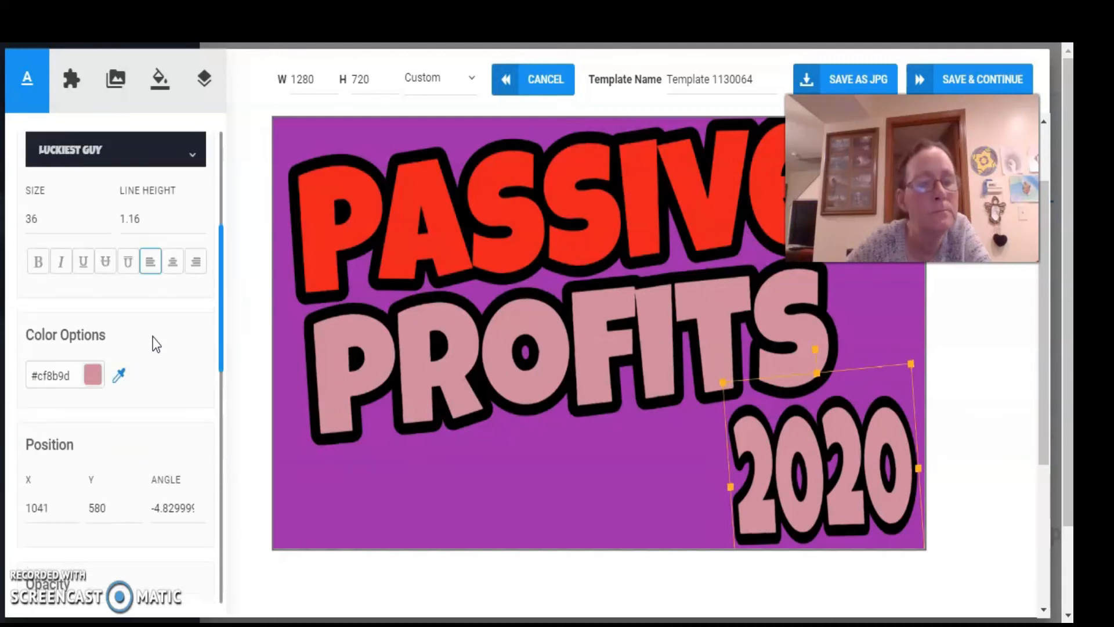
pyautogui.click(93, 375)
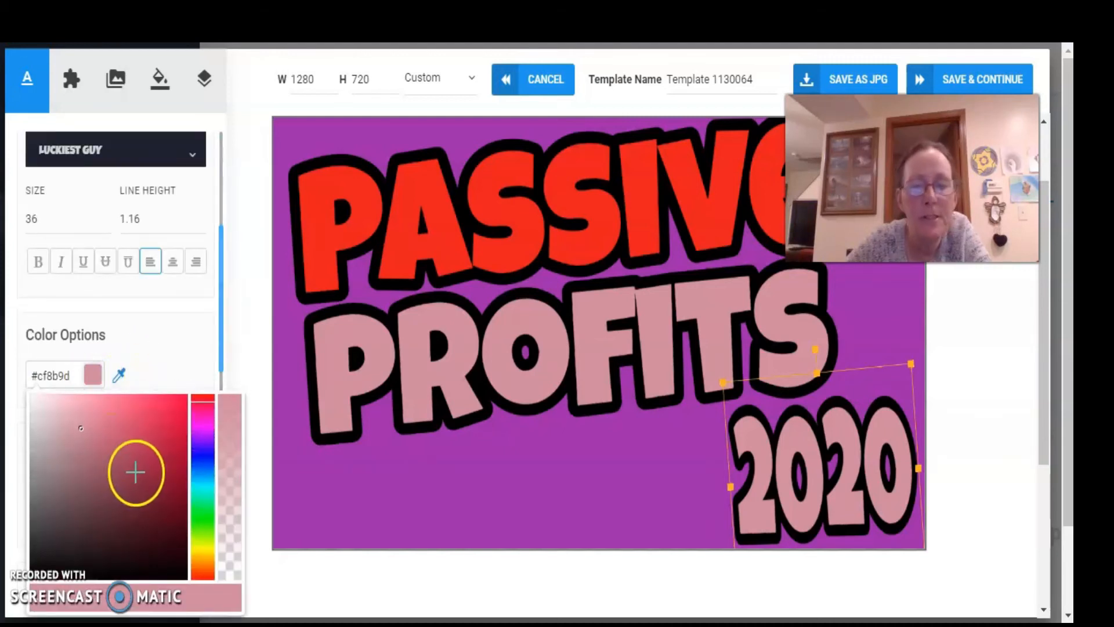
pyautogui.click(183, 399)
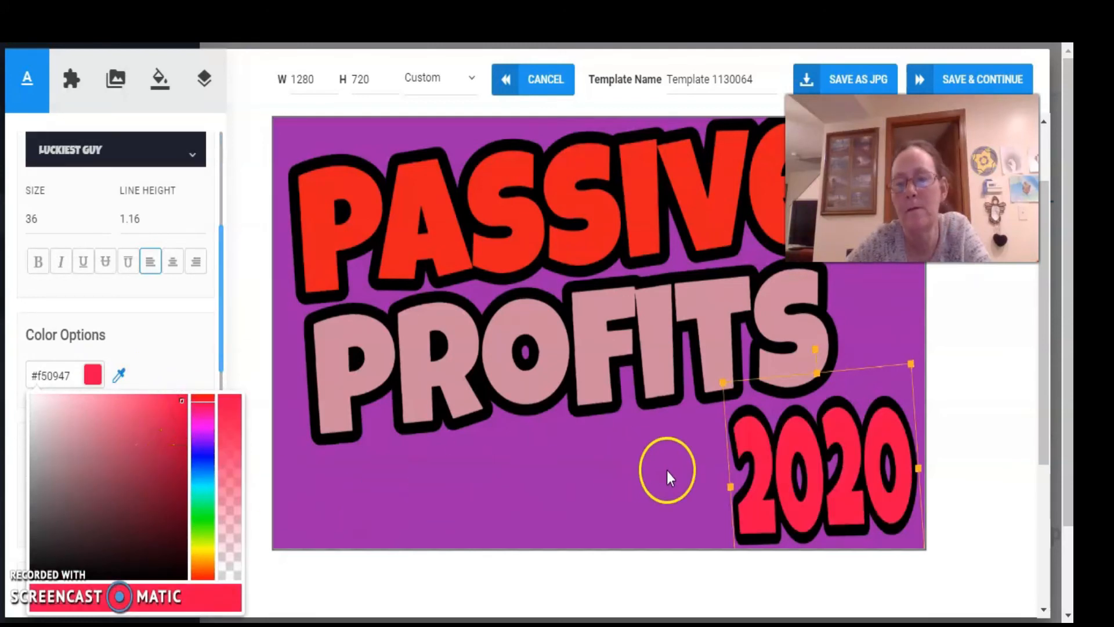
pyautogui.moveTo(778, 505); pyautogui.dragTo(727, 500)
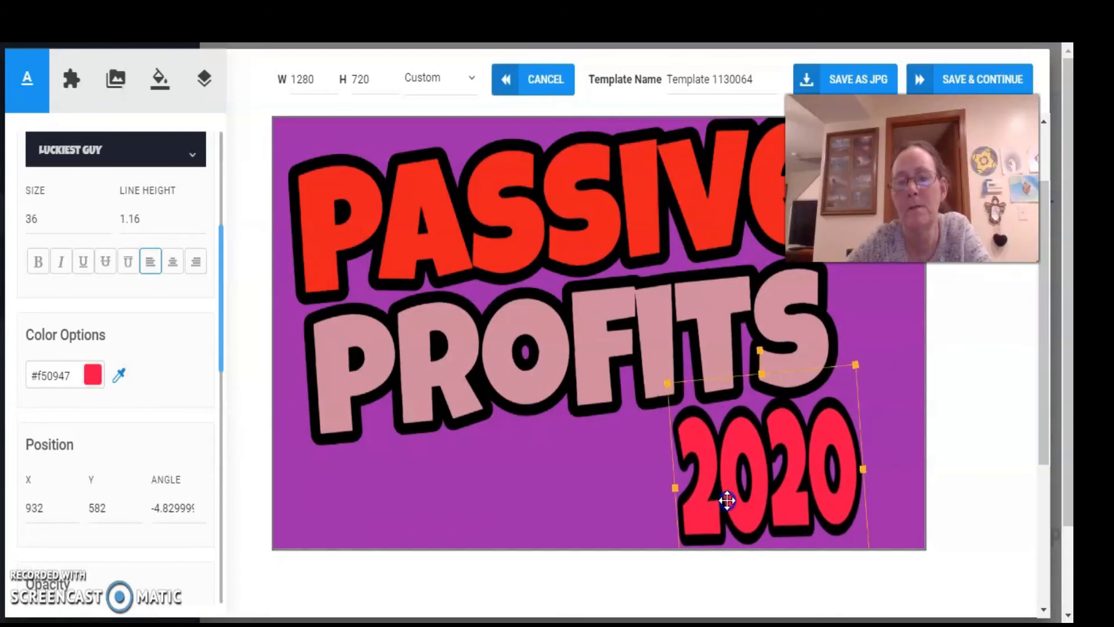
pyautogui.click(642, 499)
# Try placing the hugging-face emoji from the Emoji elements in the empty area beneath PROFITS and remove it again.
pyautogui.scroll(2, 253, 458)
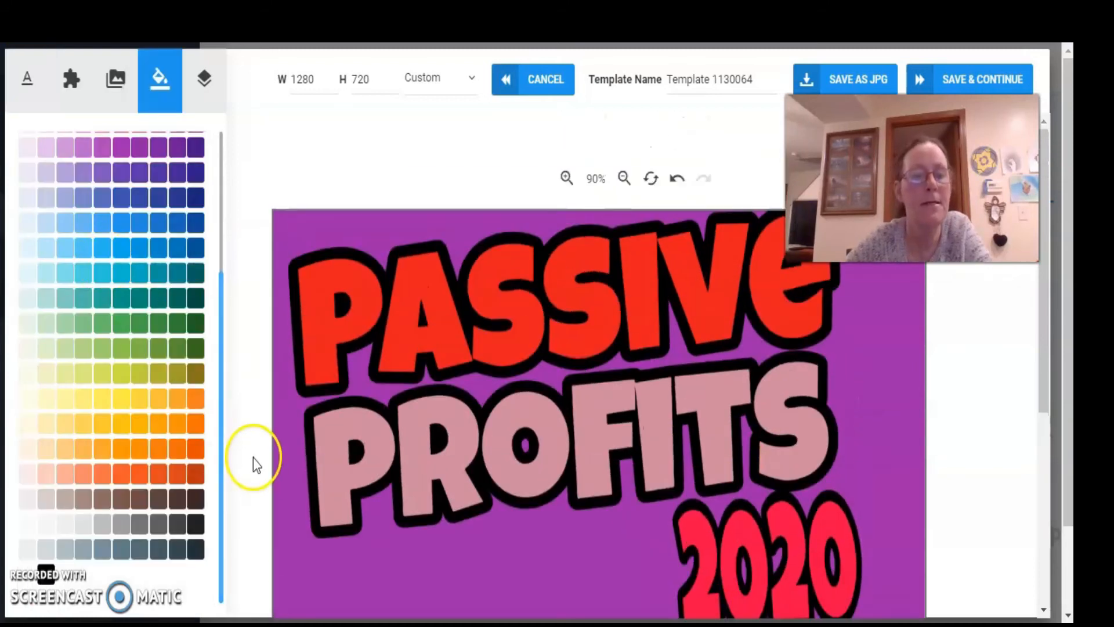
pyautogui.click(116, 80)
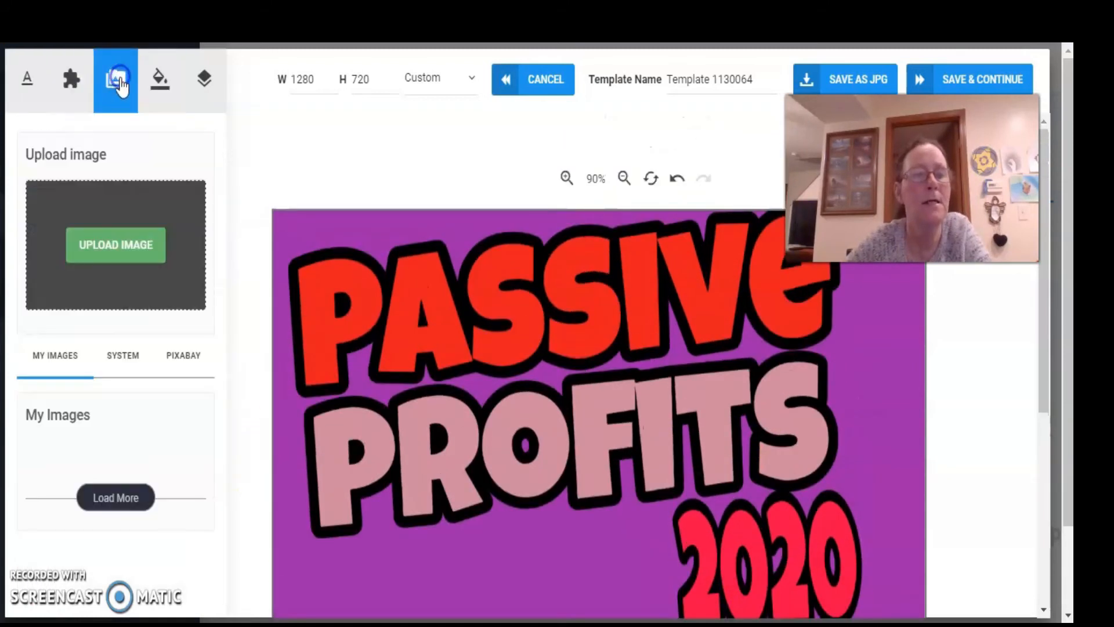
pyautogui.click(74, 81)
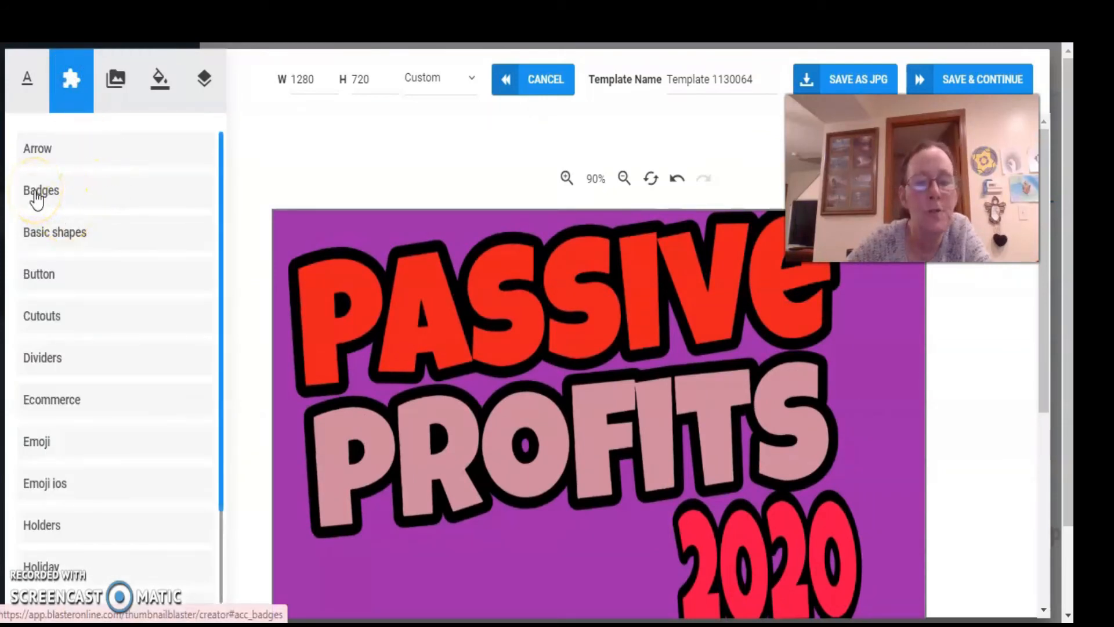
pyautogui.click(58, 239)
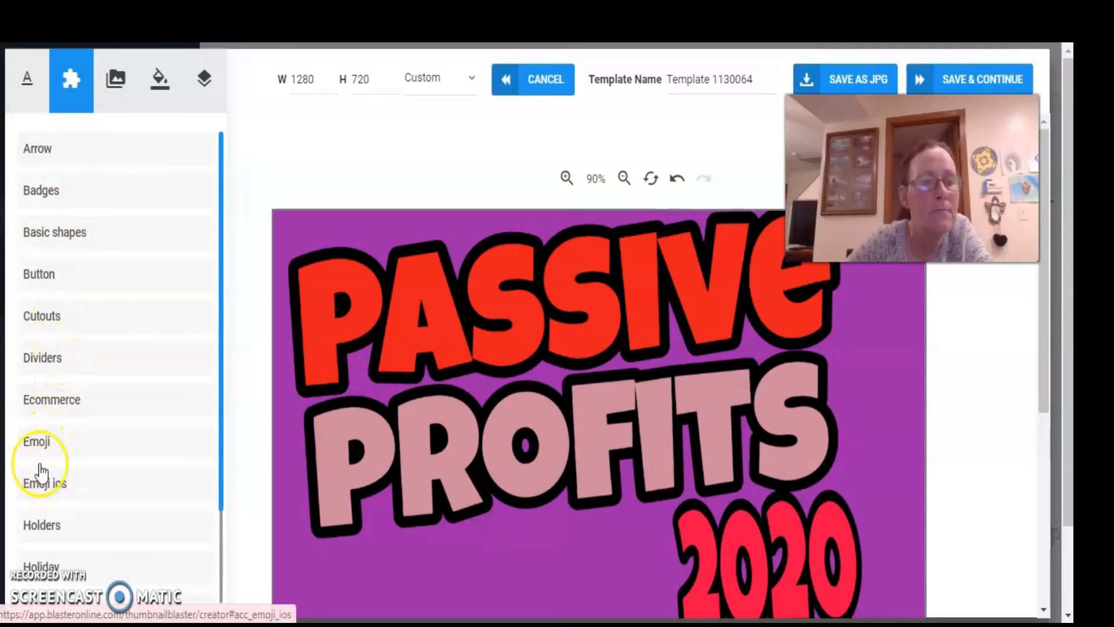
pyautogui.click(35, 447)
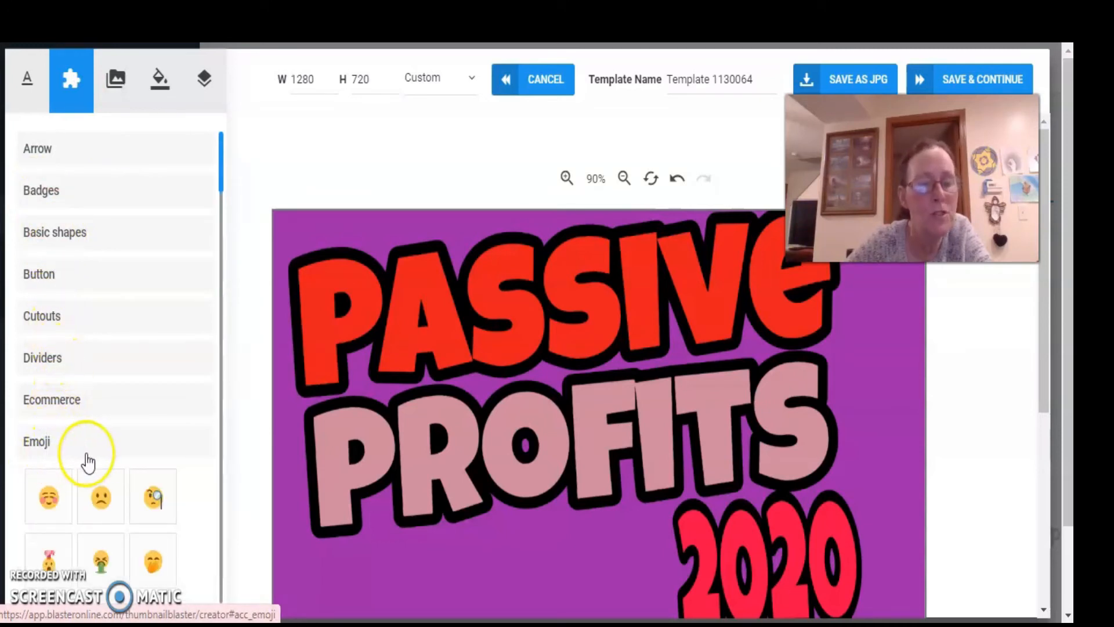
pyautogui.scroll(-6, 95, 444)
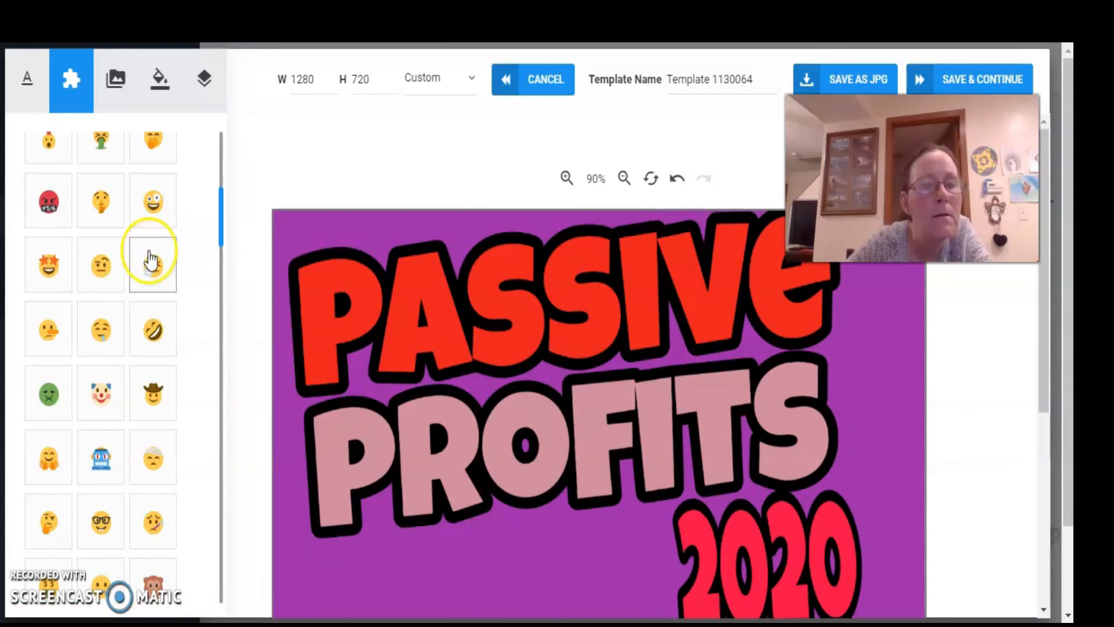
pyautogui.click(47, 458)
pyautogui.moveTo(592, 440); pyautogui.dragTo(497, 582)
pyautogui.scroll(-3, 171, 381)
pyautogui.click(157, 362)
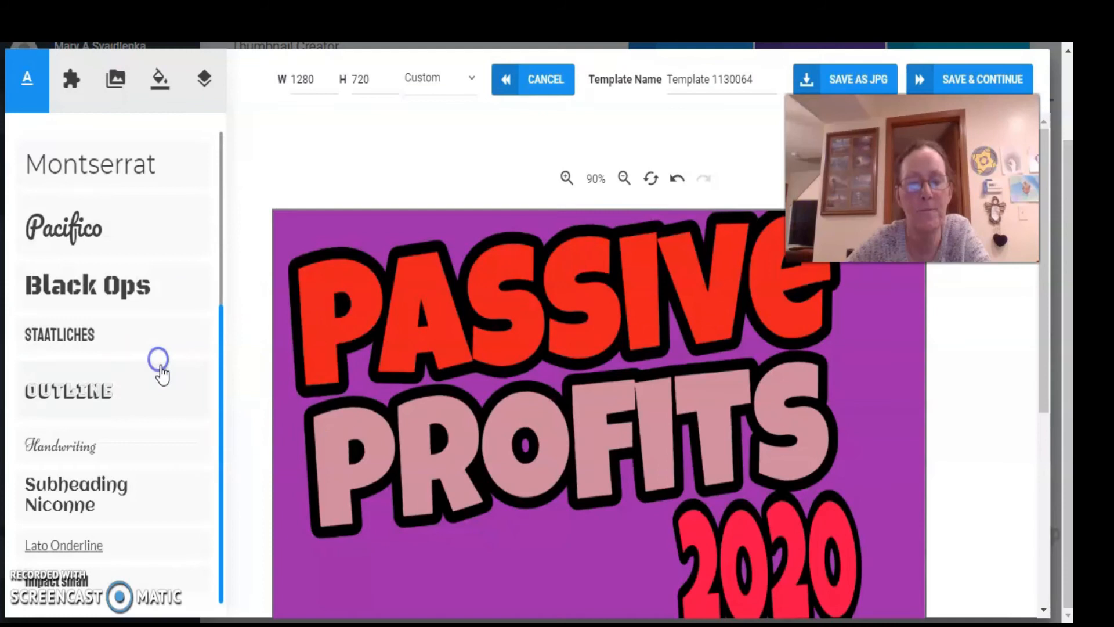
pyautogui.scroll(-2, 513, 470)
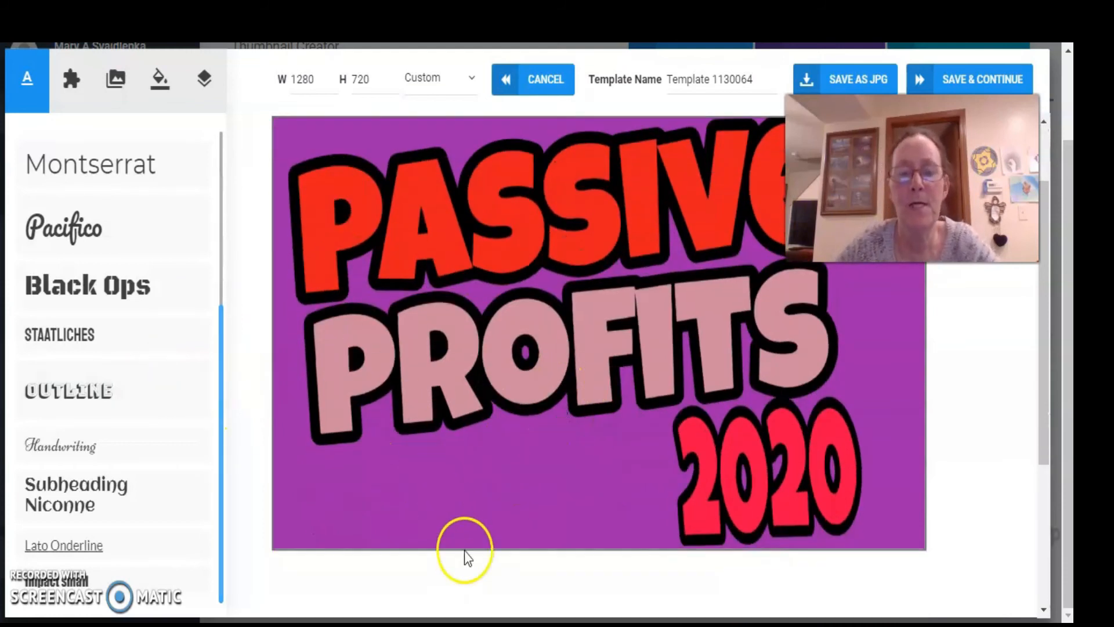
pyautogui.click(429, 477)
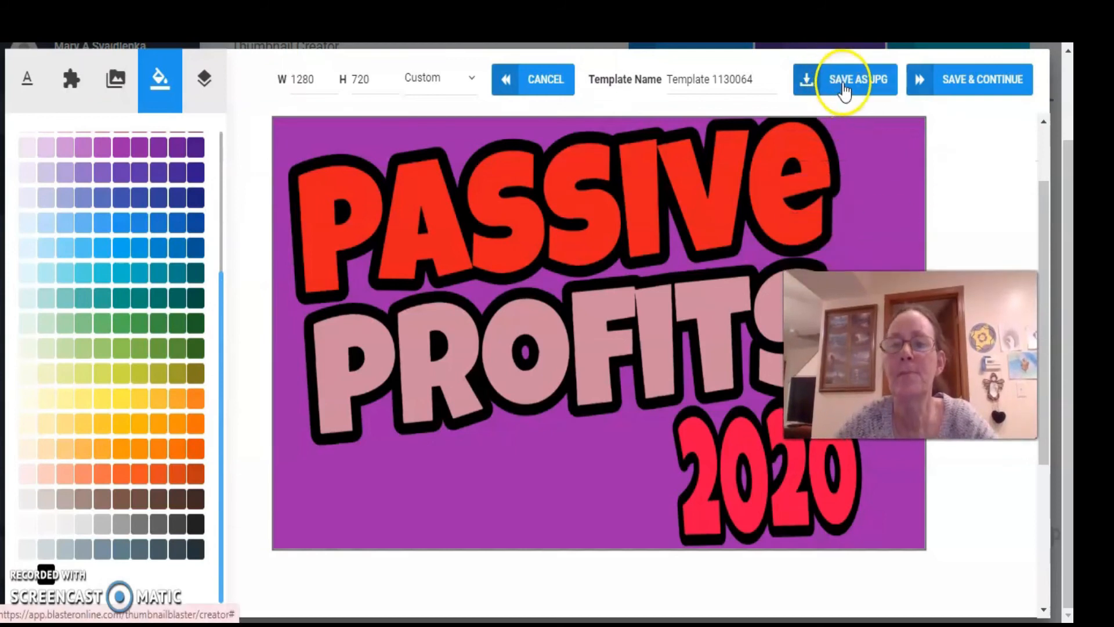
# Rename the template as Passive Profits 2020.
pyautogui.click(753, 82)
pyautogui.press('BackSpace')
pyautogui.press('BackSpace')
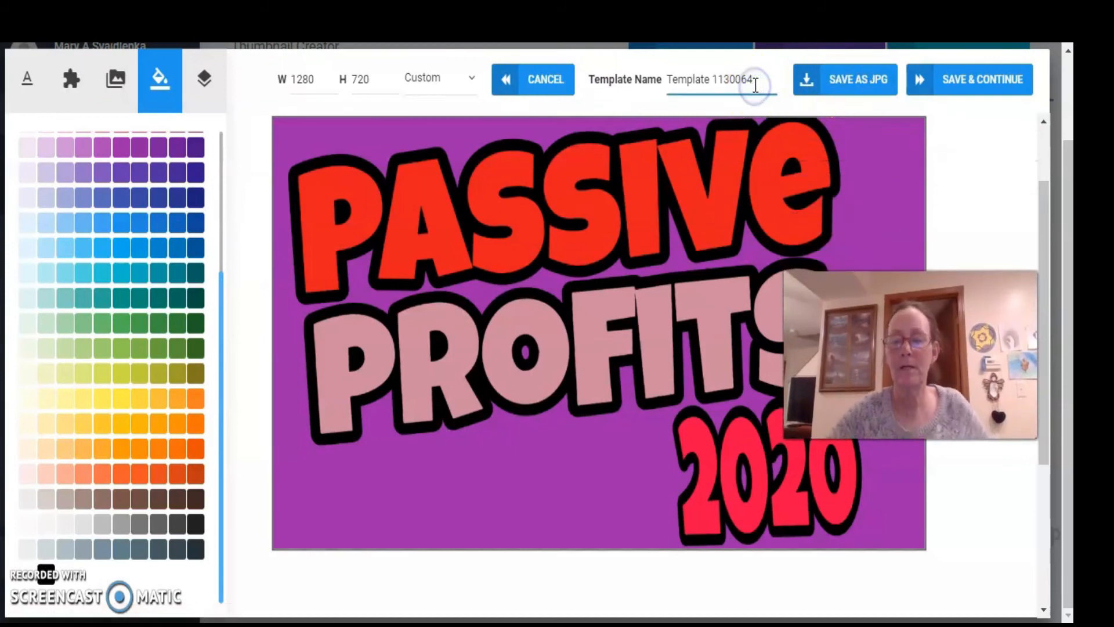
pyautogui.press('BackSpace')
pyautogui.press('BackSpace')
pyautogui.press('BackSpace')
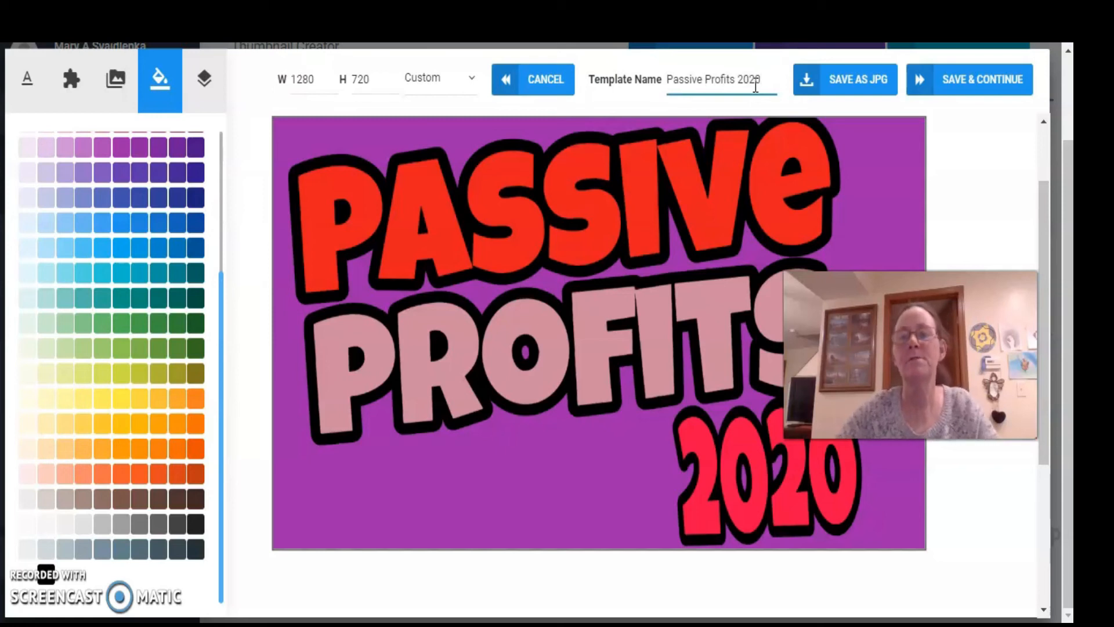
# Download the thumbnail as a JPG, save the template, and continue to the publishing stage, dismissing the training video.
pyautogui.click(850, 91)
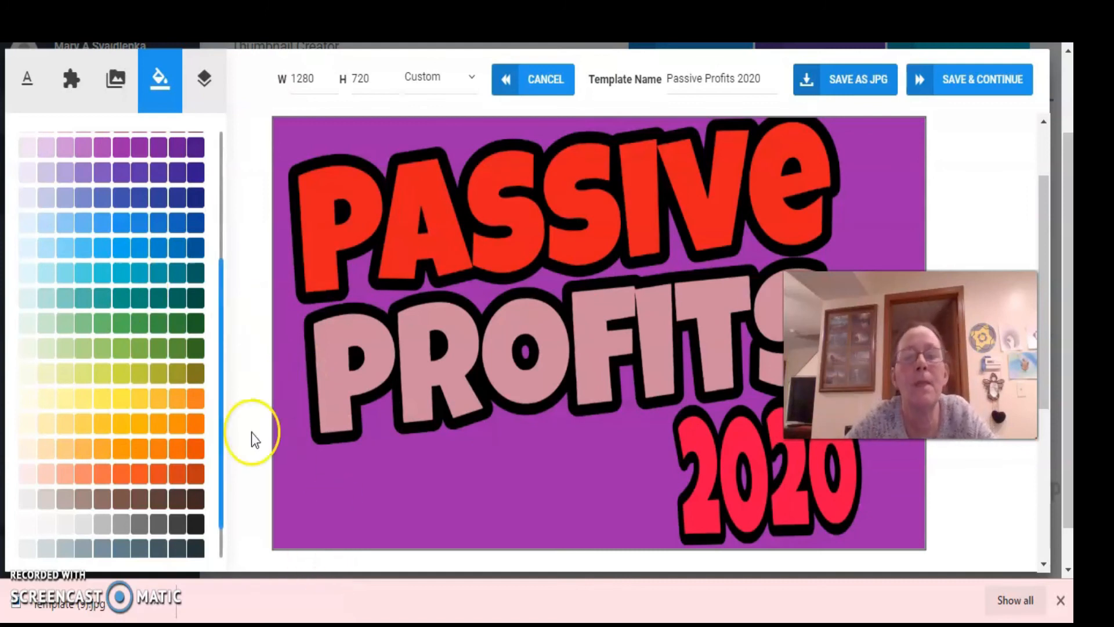
pyautogui.click(962, 81)
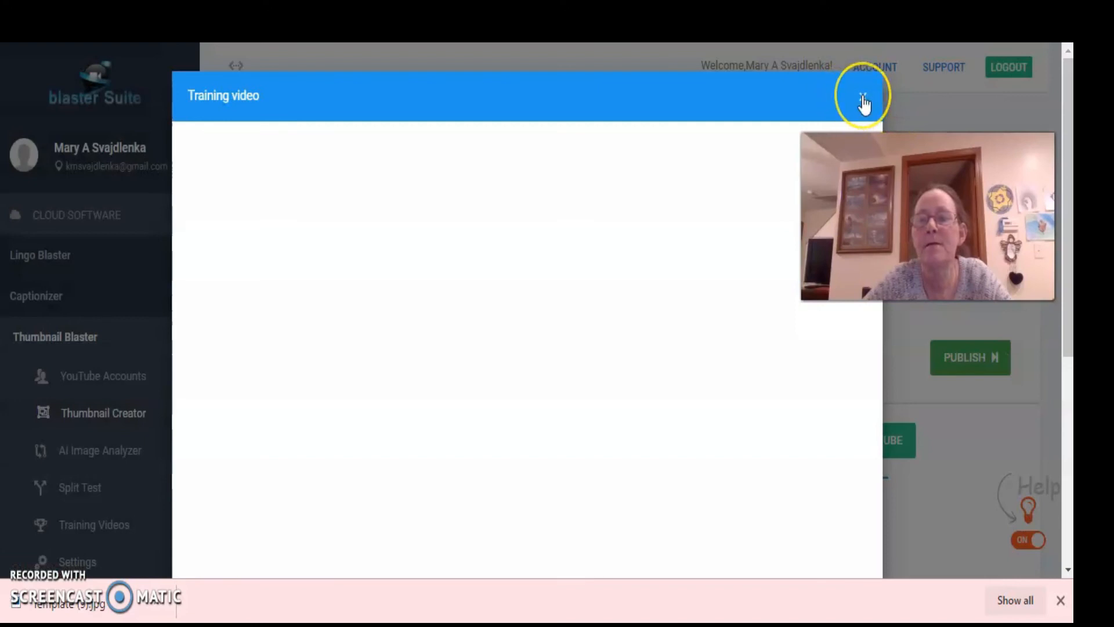
pyautogui.click(863, 95)
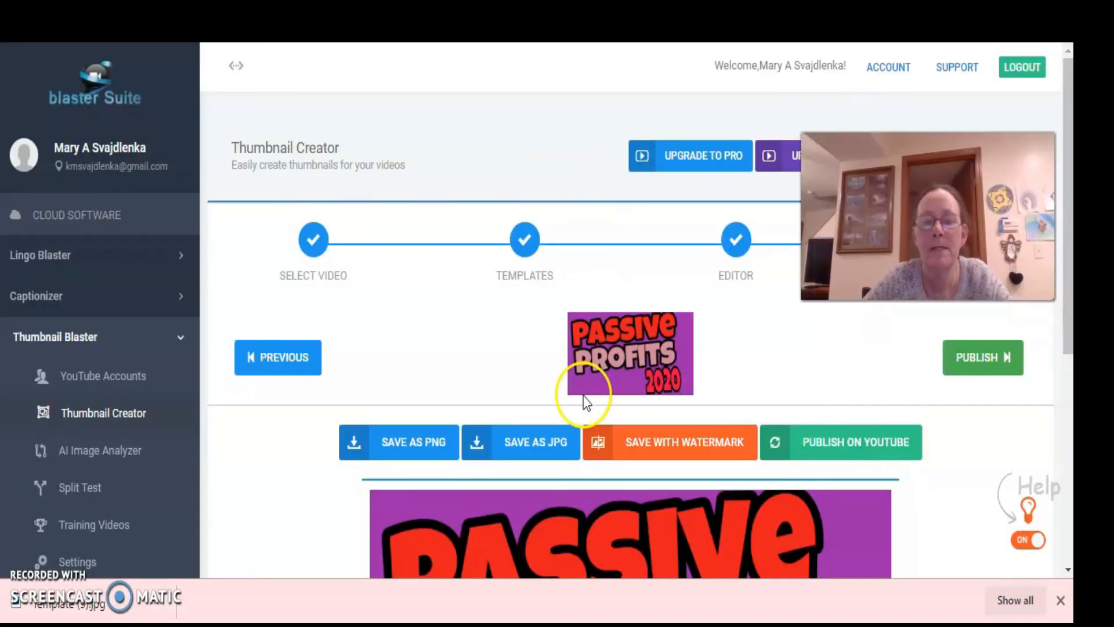
pyautogui.scroll(-5, 583, 393)
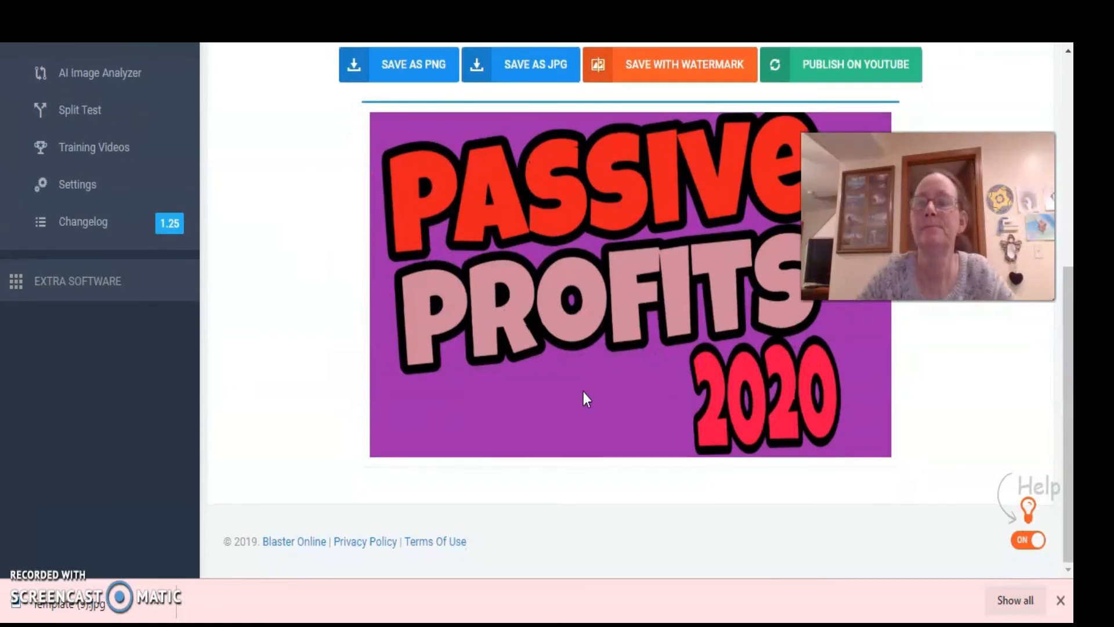
pyautogui.scroll(5, 583, 393)
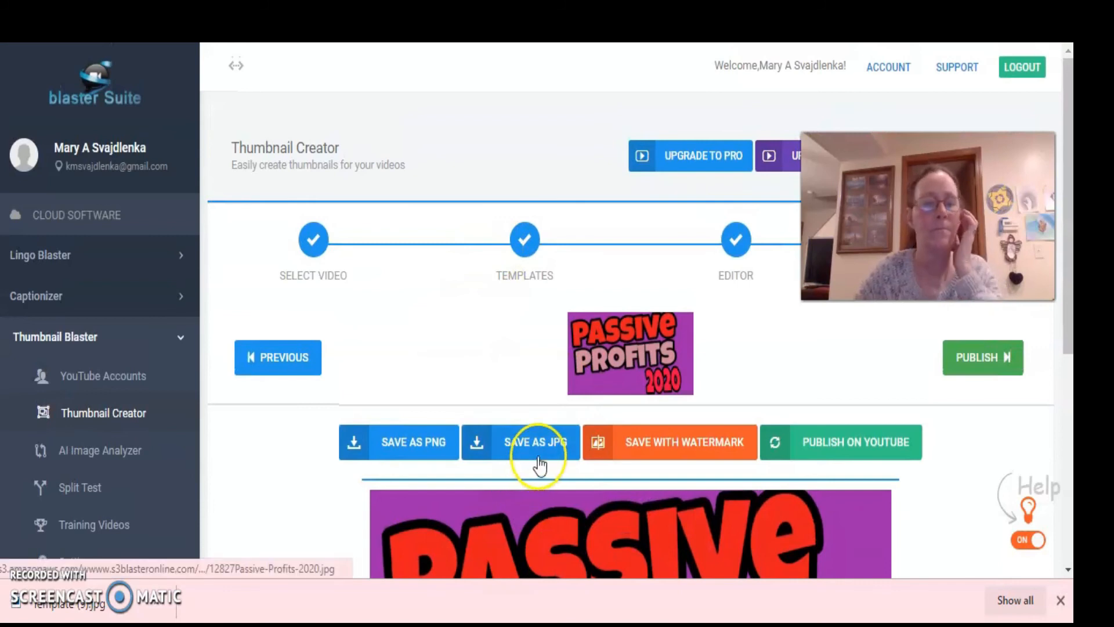
pyautogui.scroll(-3, 539, 464)
pyautogui.scroll(3, 534, 460)
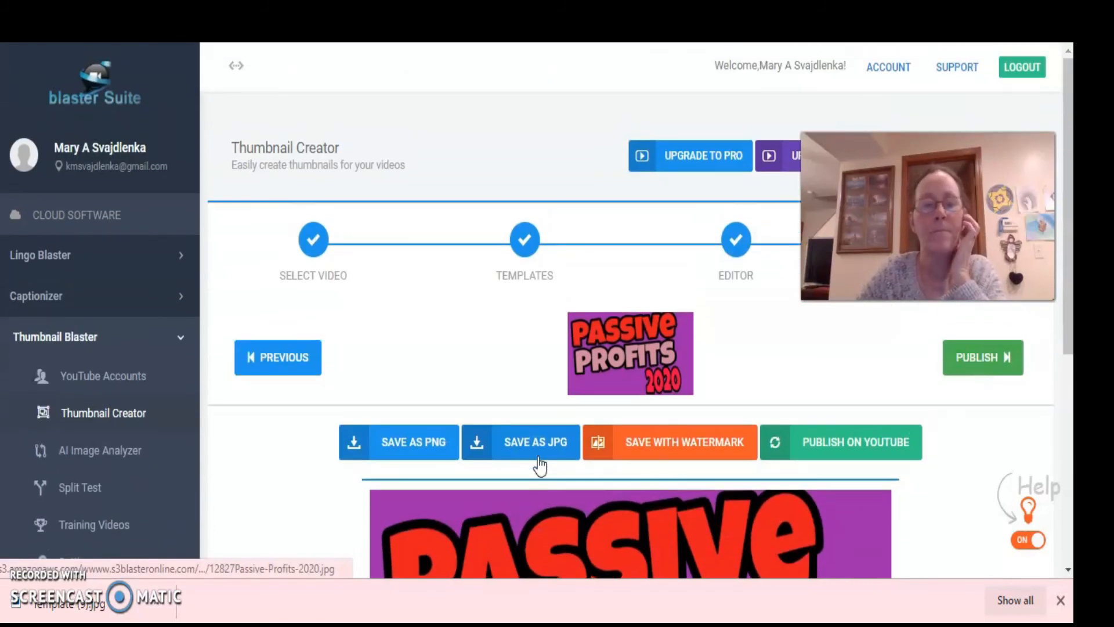
# Reopen Thumbnail Creator at the video selection stage, dismiss the training video, and look through the account's video list.
pyautogui.click(106, 416)
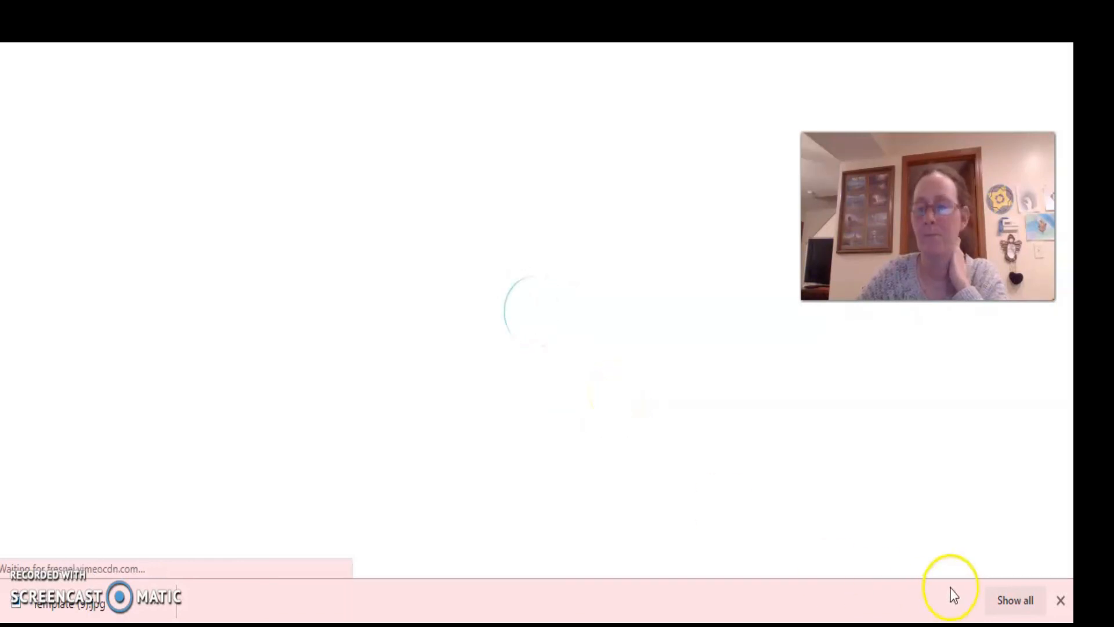
pyautogui.click(1061, 603)
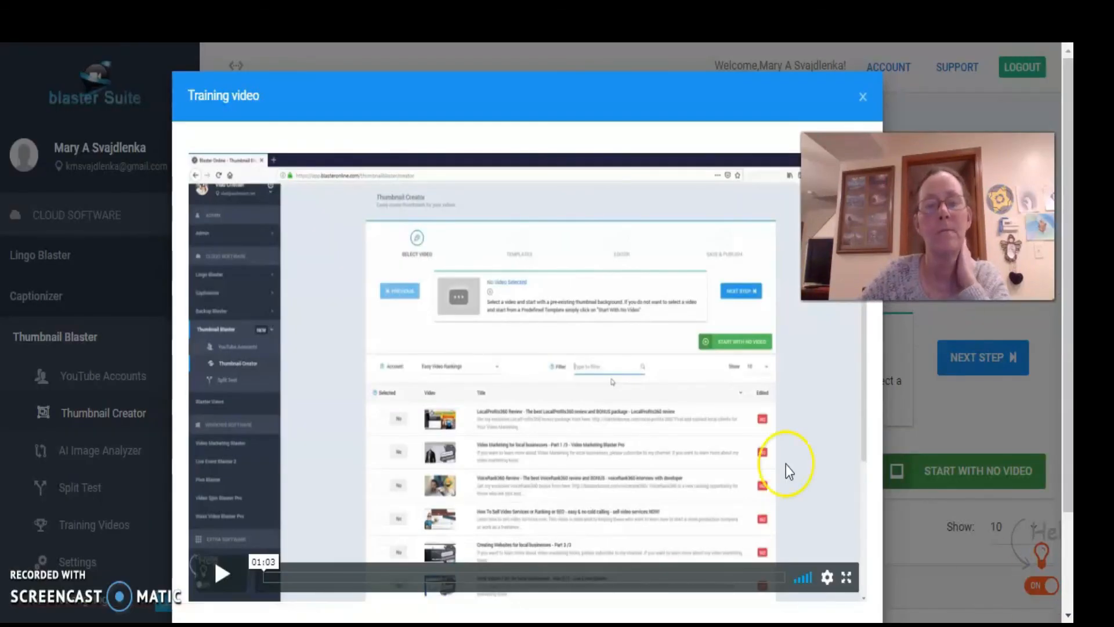
pyautogui.click(863, 96)
pyautogui.scroll(-6, 290, 499)
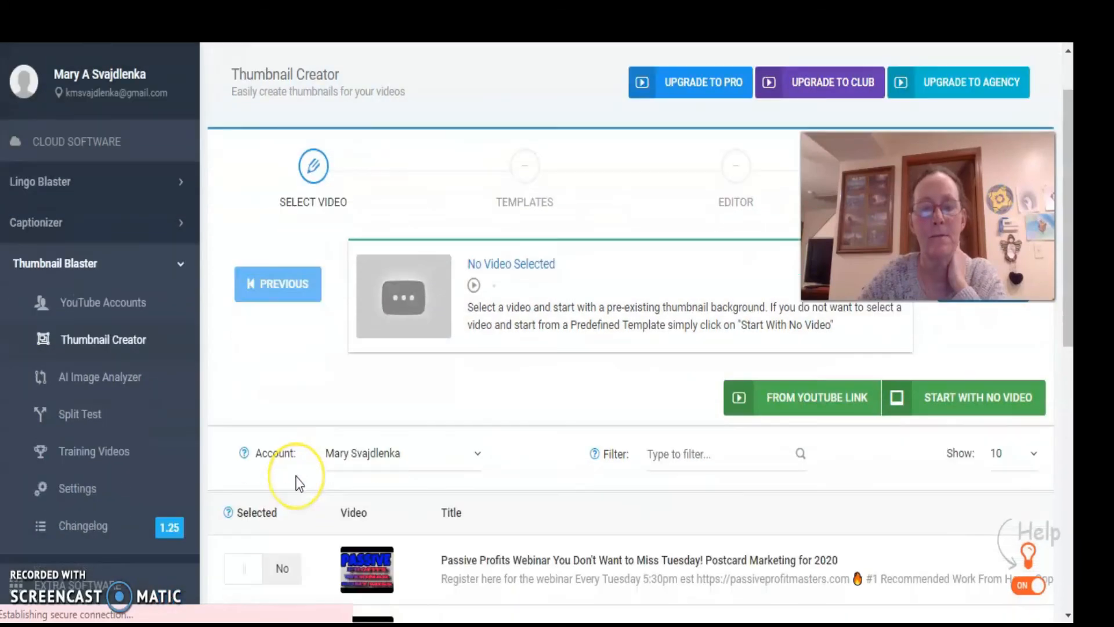
pyautogui.scroll(-5, 297, 485)
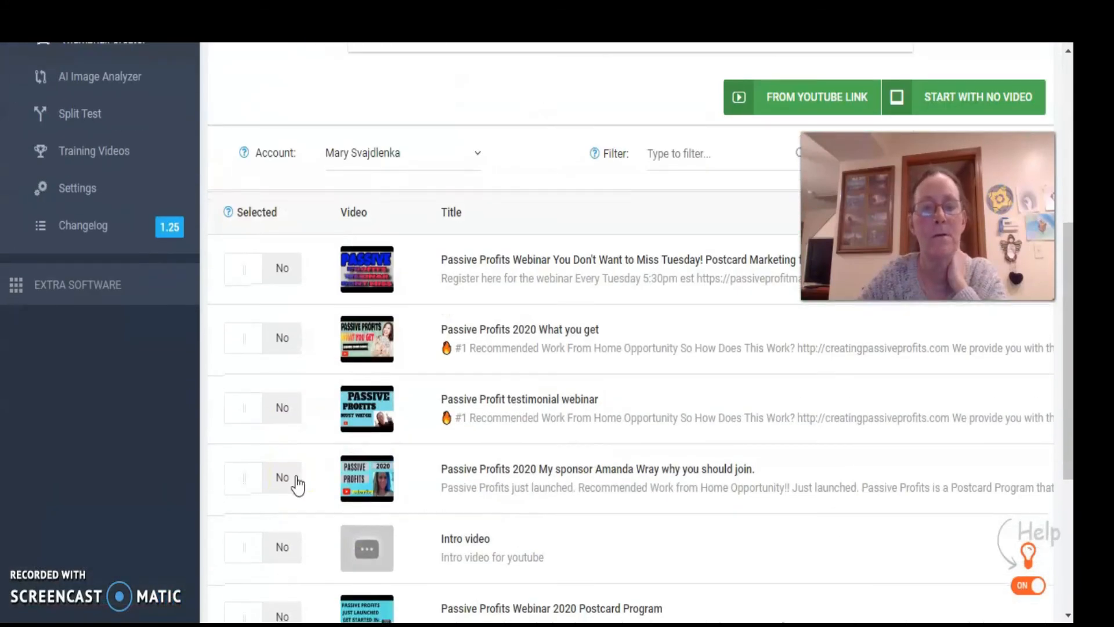
pyautogui.scroll(5, 297, 485)
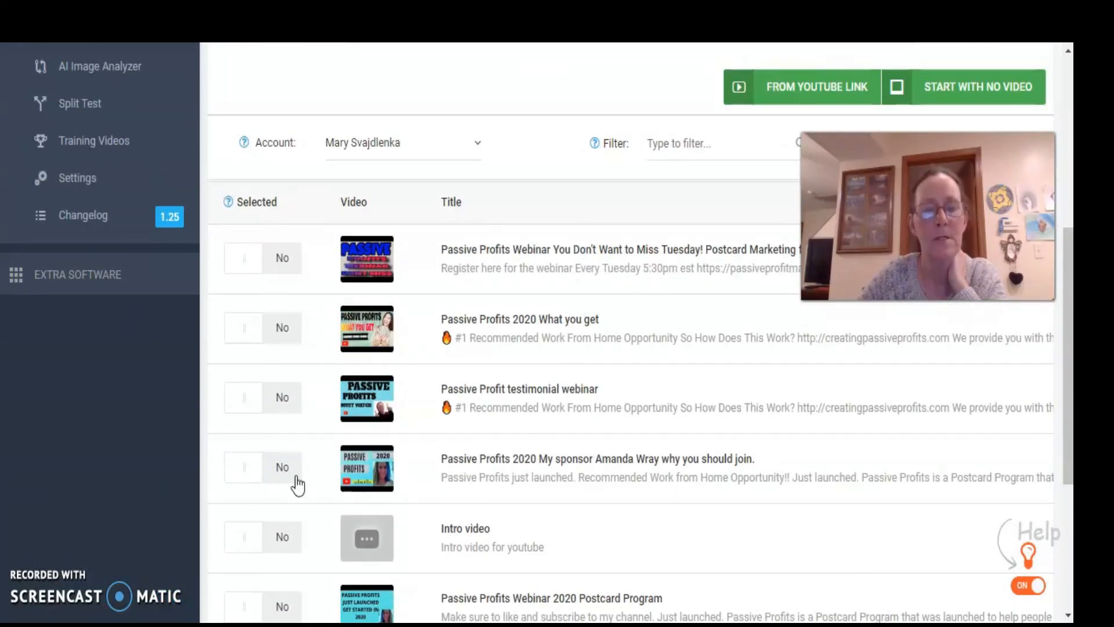
pyautogui.scroll(2, 297, 485)
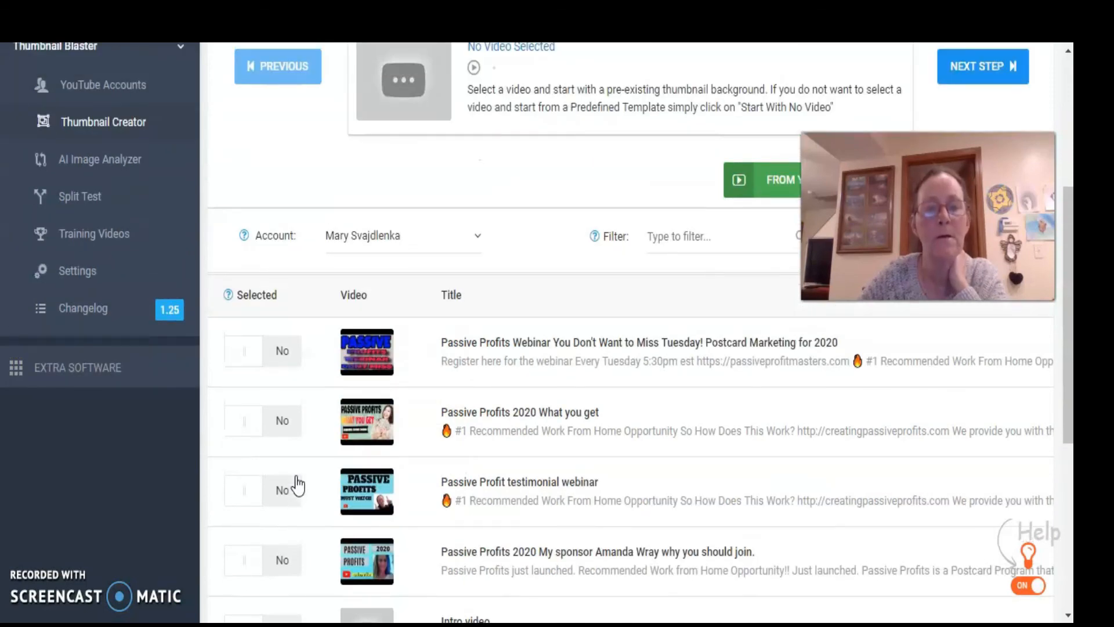
pyautogui.scroll(6, 297, 485)
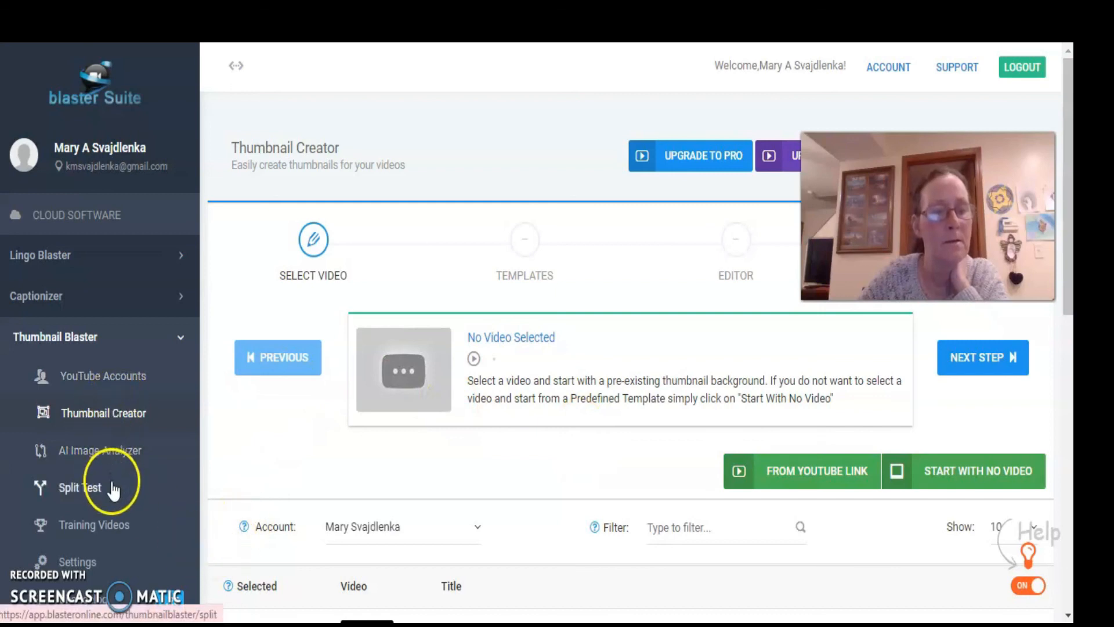
pyautogui.scroll(-2, 117, 487)
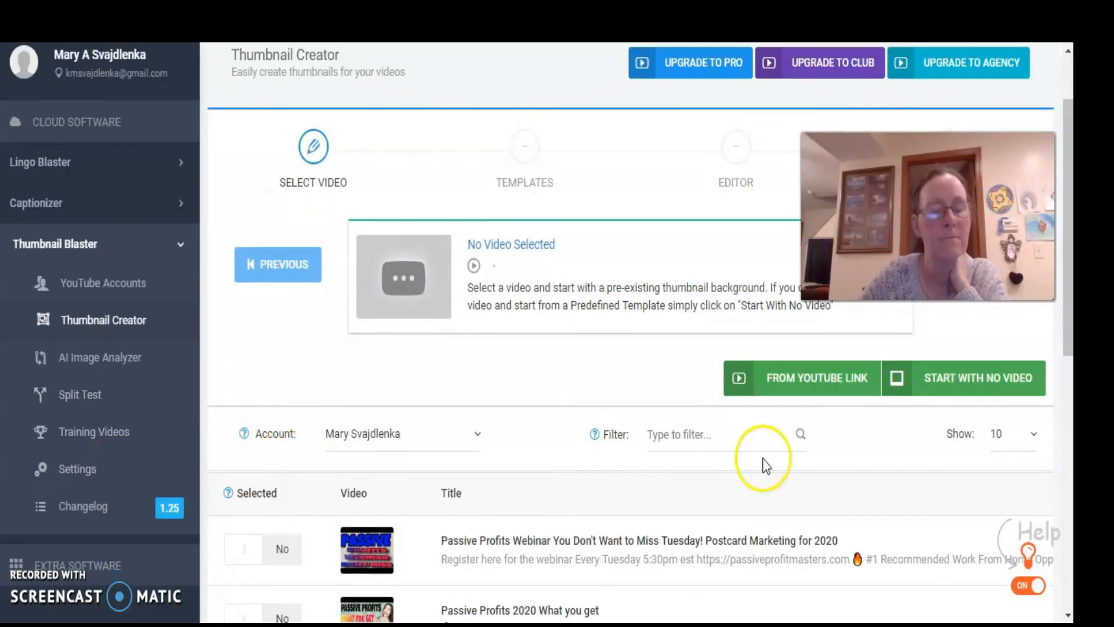
pyautogui.scroll(2, 762, 459)
# Start with no video, dismiss the training video, and hide the Predefined and CLUB templates, leaving My templates enabled.
pyautogui.click(940, 472)
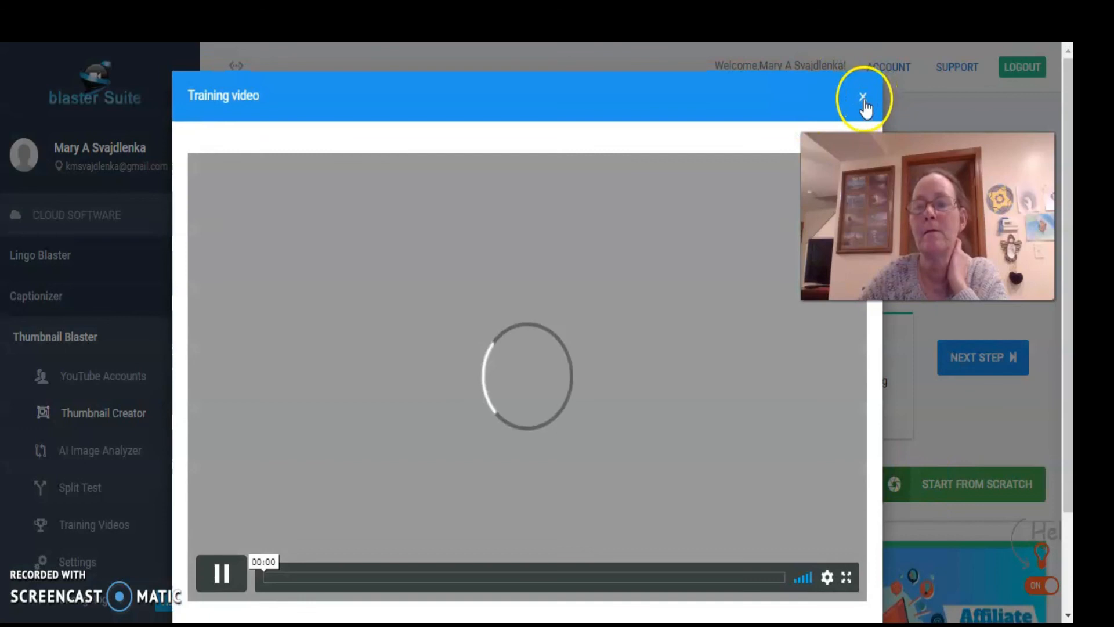
pyautogui.click(863, 98)
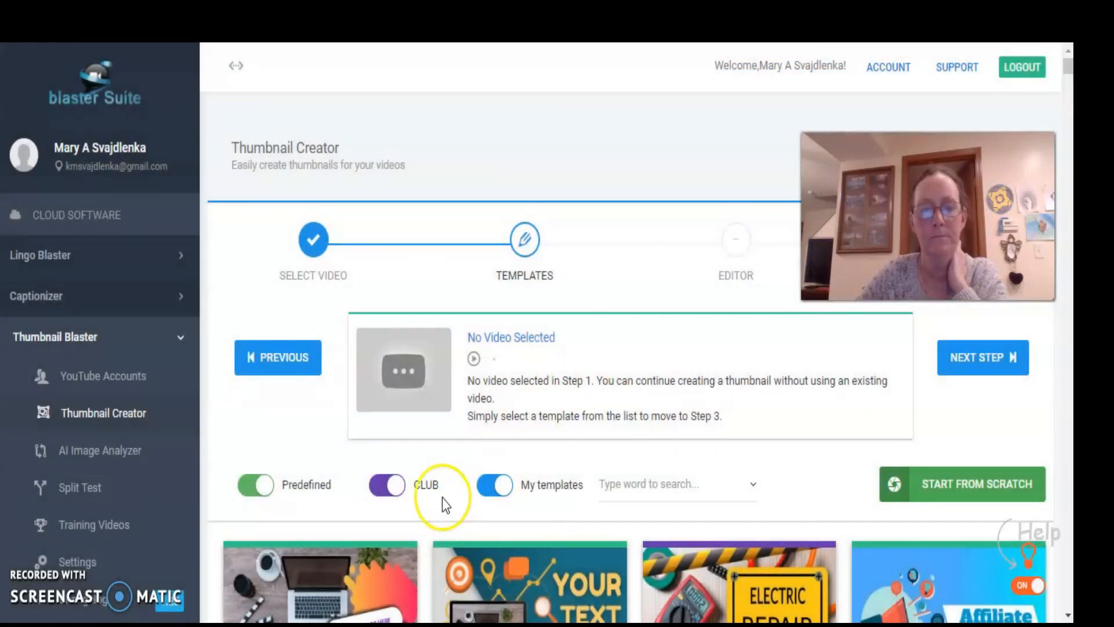
pyautogui.click(249, 484)
pyautogui.click(387, 483)
# Look through the saved templates, including the Passive Profits 2020 one.
pyautogui.scroll(-2, 402, 487)
pyautogui.scroll(-2, 402, 482)
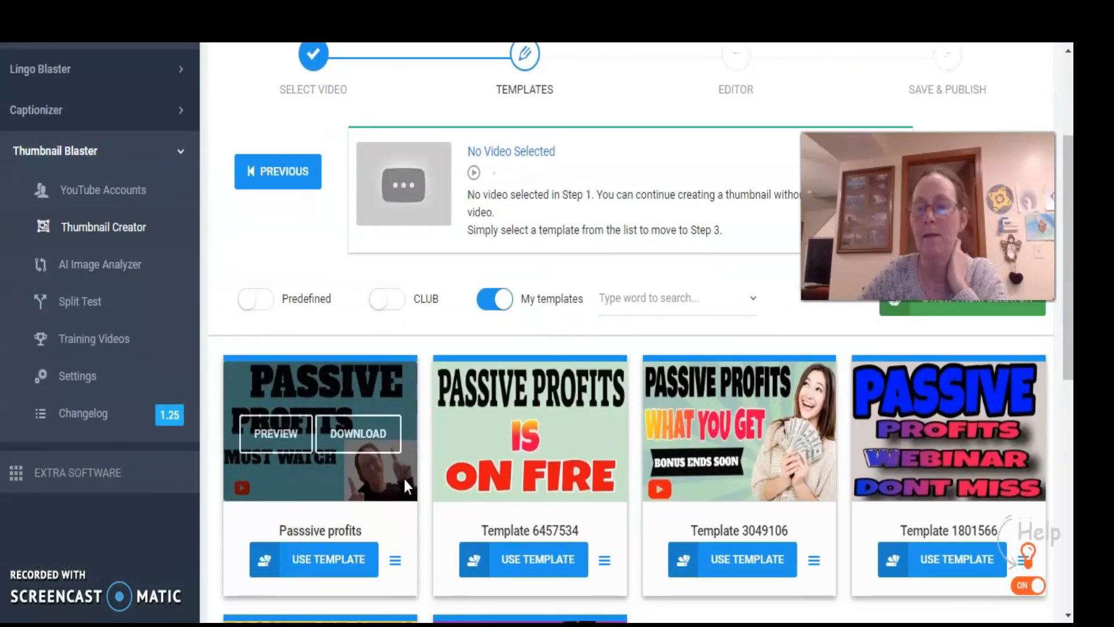
pyautogui.scroll(-2, 404, 484)
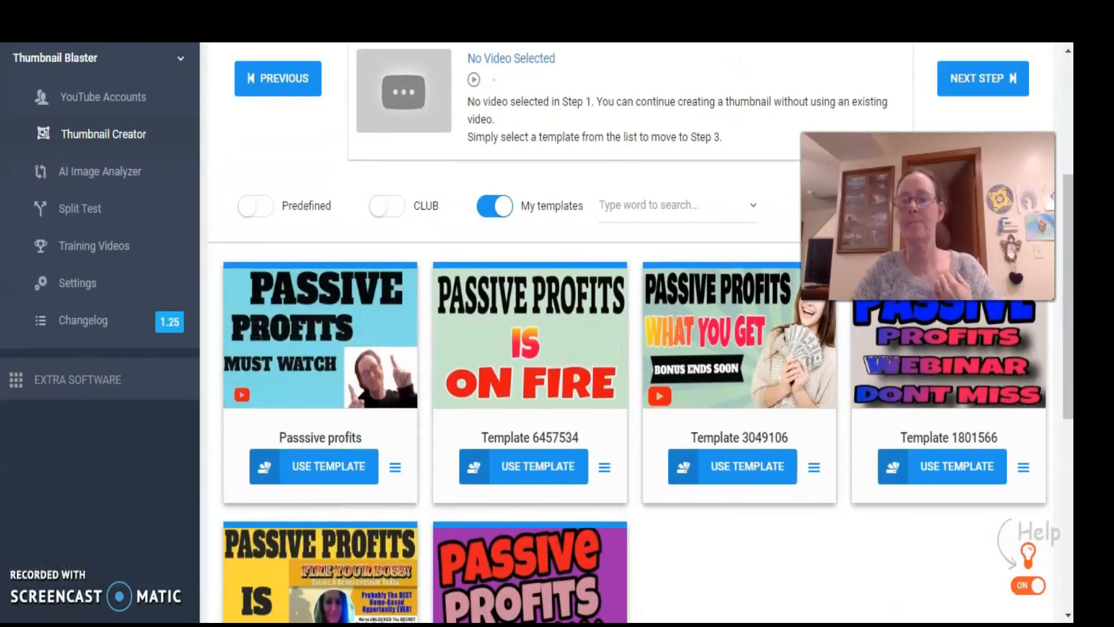
pyautogui.moveTo(569, 342)
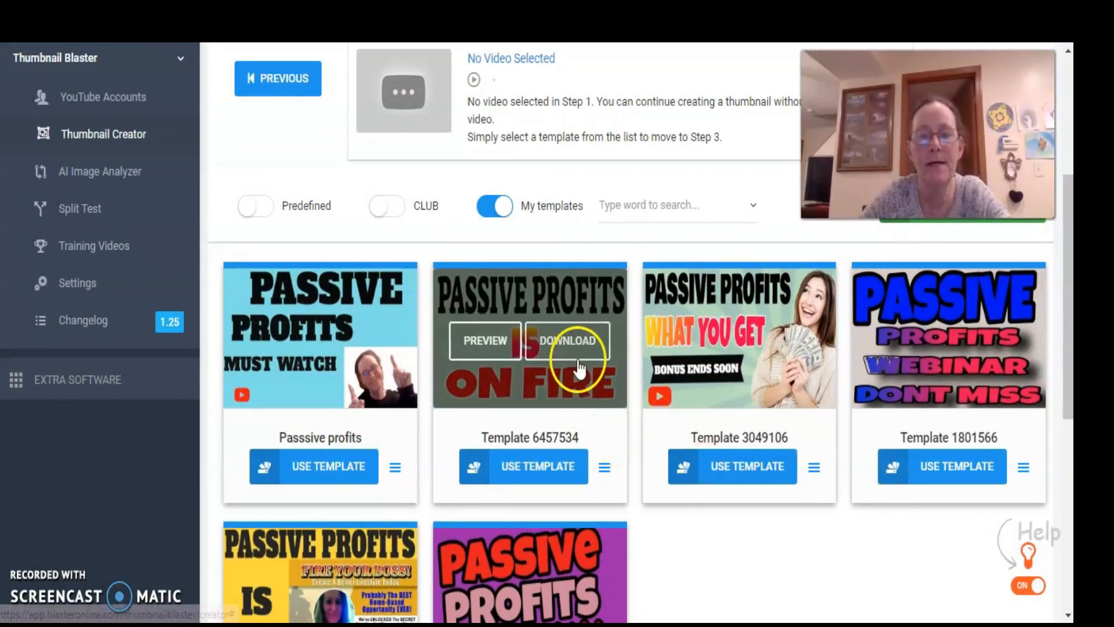
pyautogui.scroll(-1, 613, 430)
pyautogui.scroll(-5, 615, 425)
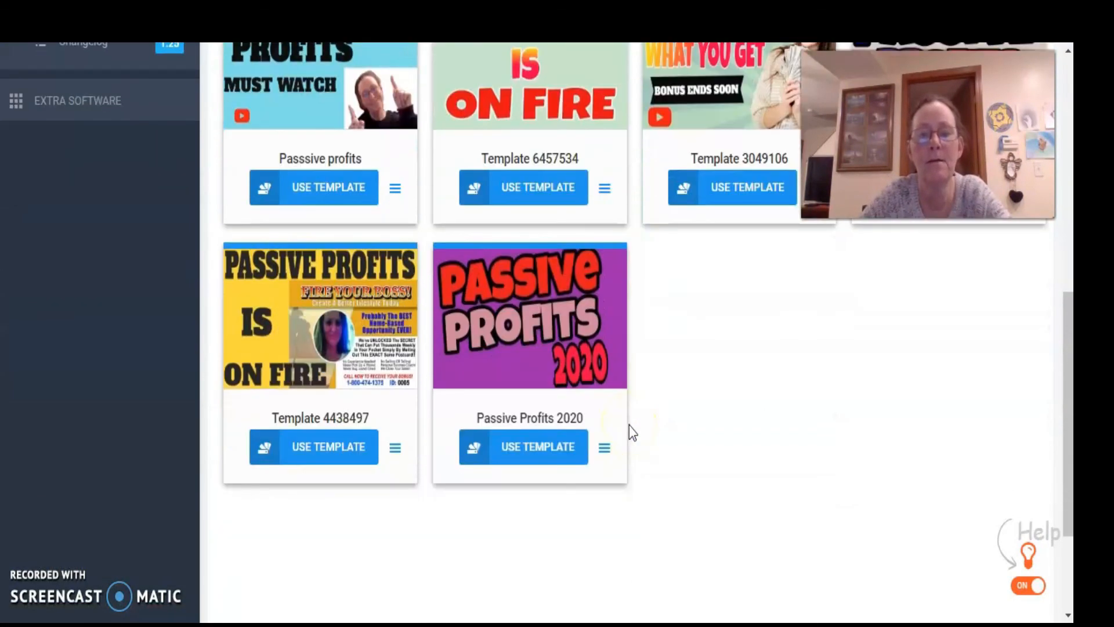
pyautogui.scroll(-3, 633, 433)
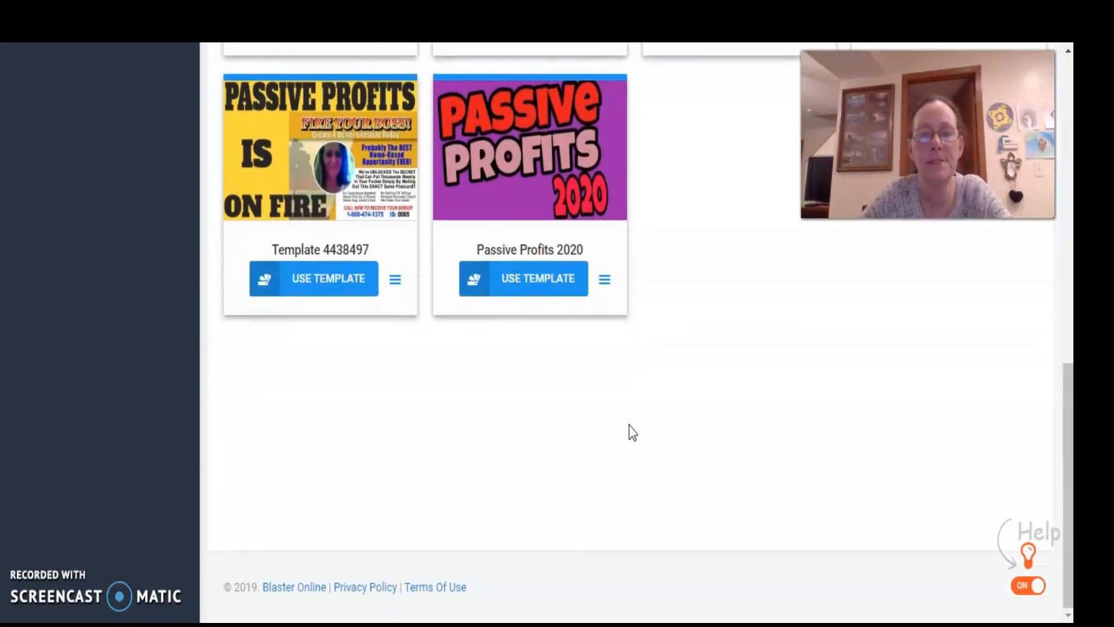
pyautogui.scroll(15, 633, 432)
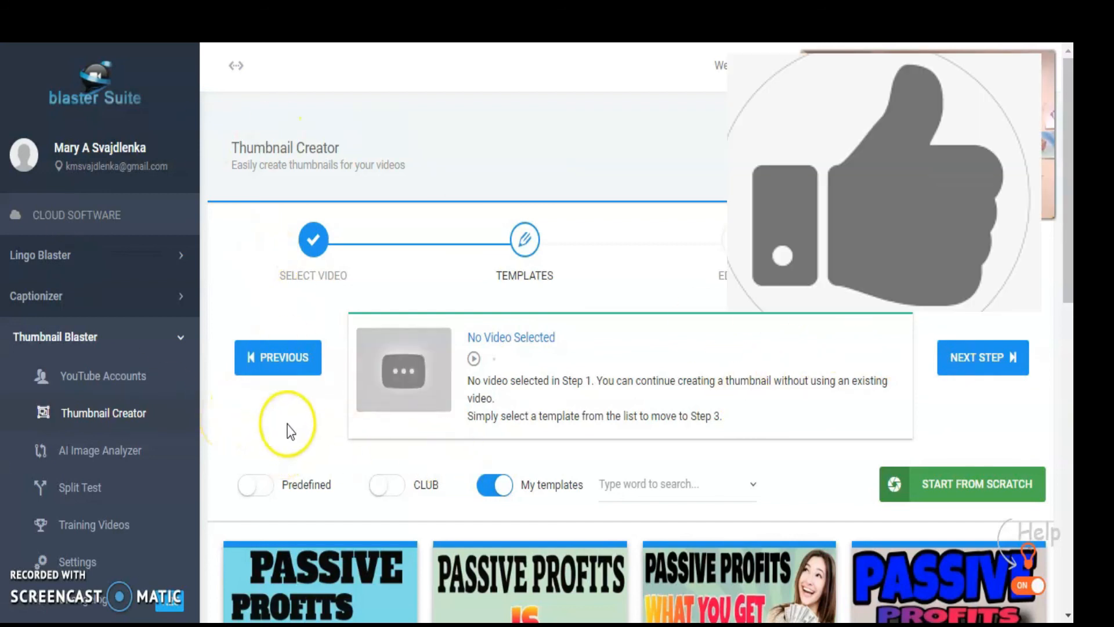
pyautogui.moveTo(398, 555)
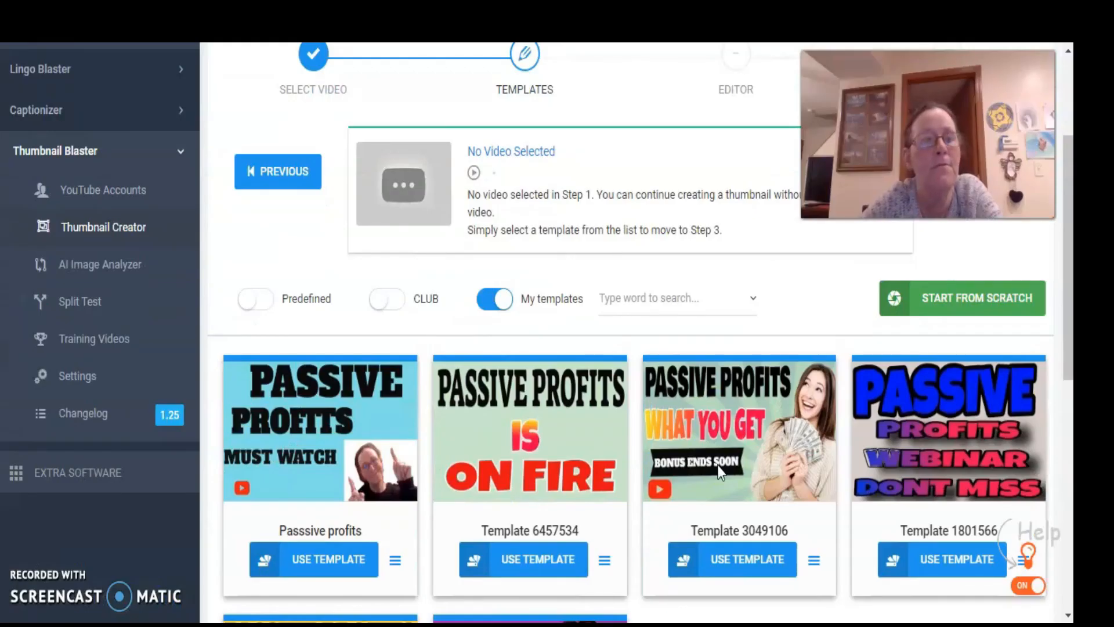
pyautogui.scroll(3, 719, 471)
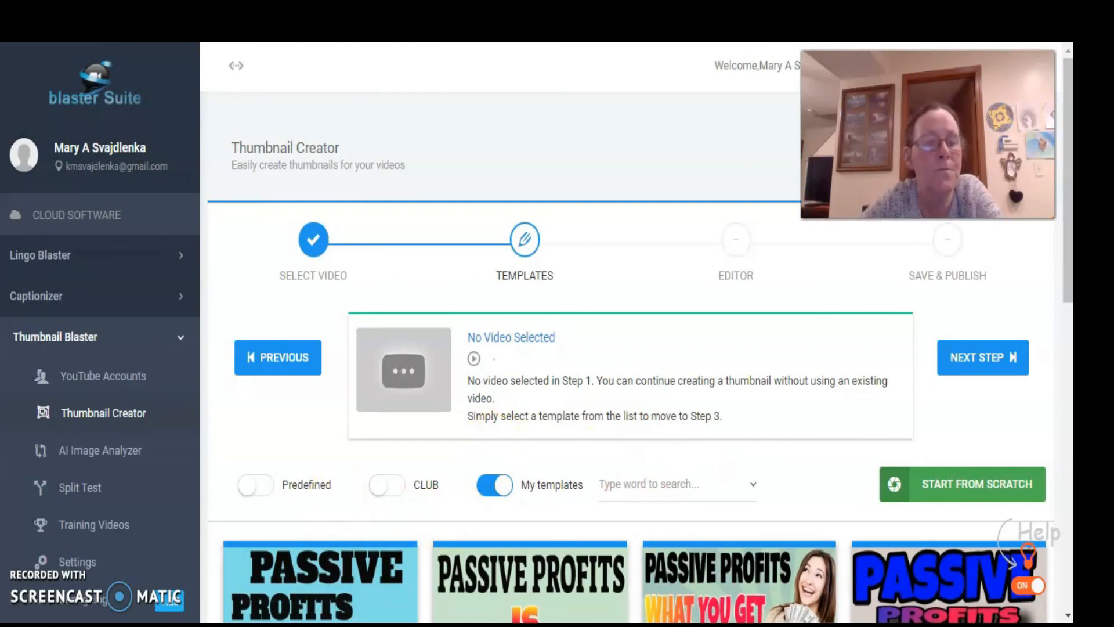
pyautogui.moveTo(654, 577)
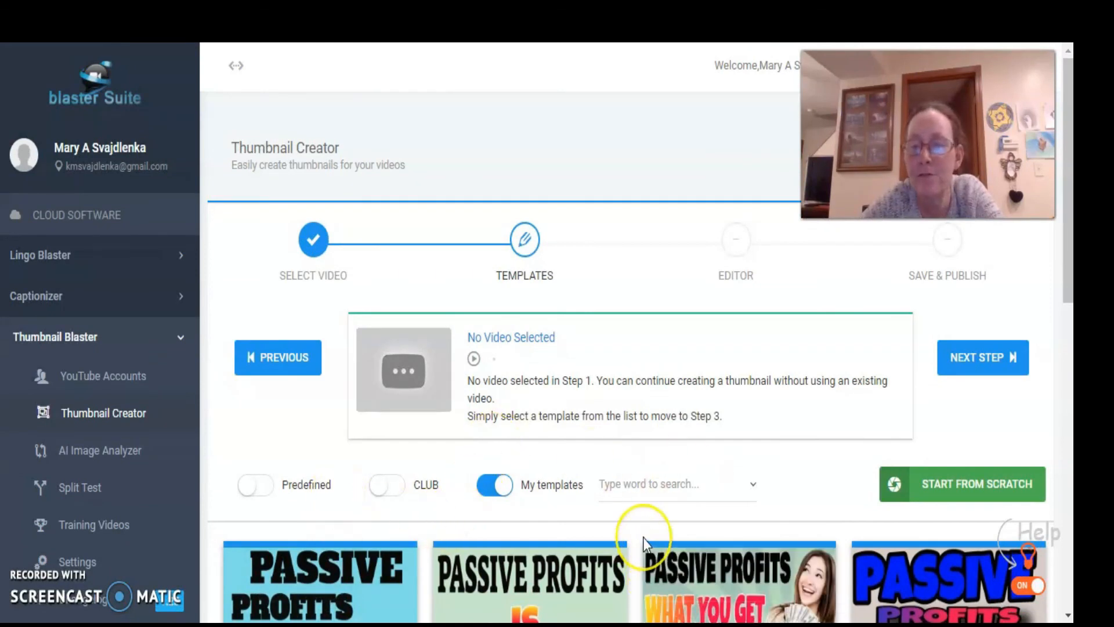